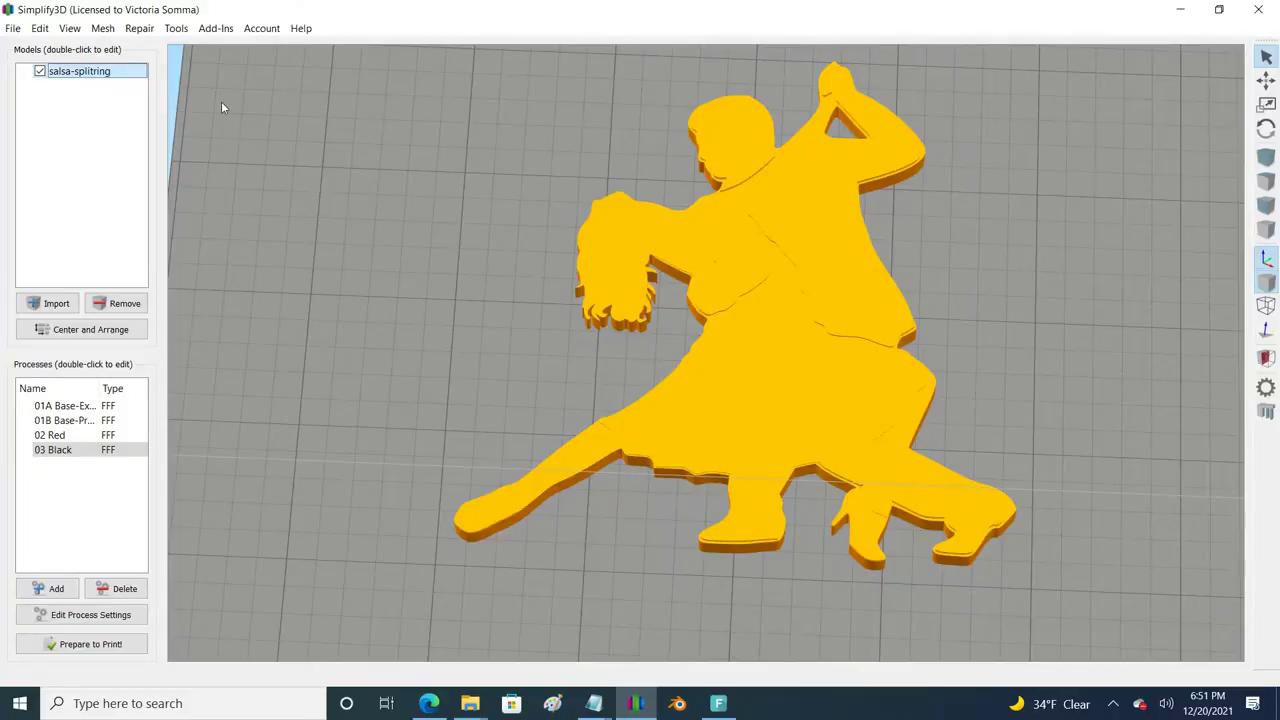
left_click(301, 28)
left_click(314, 158)
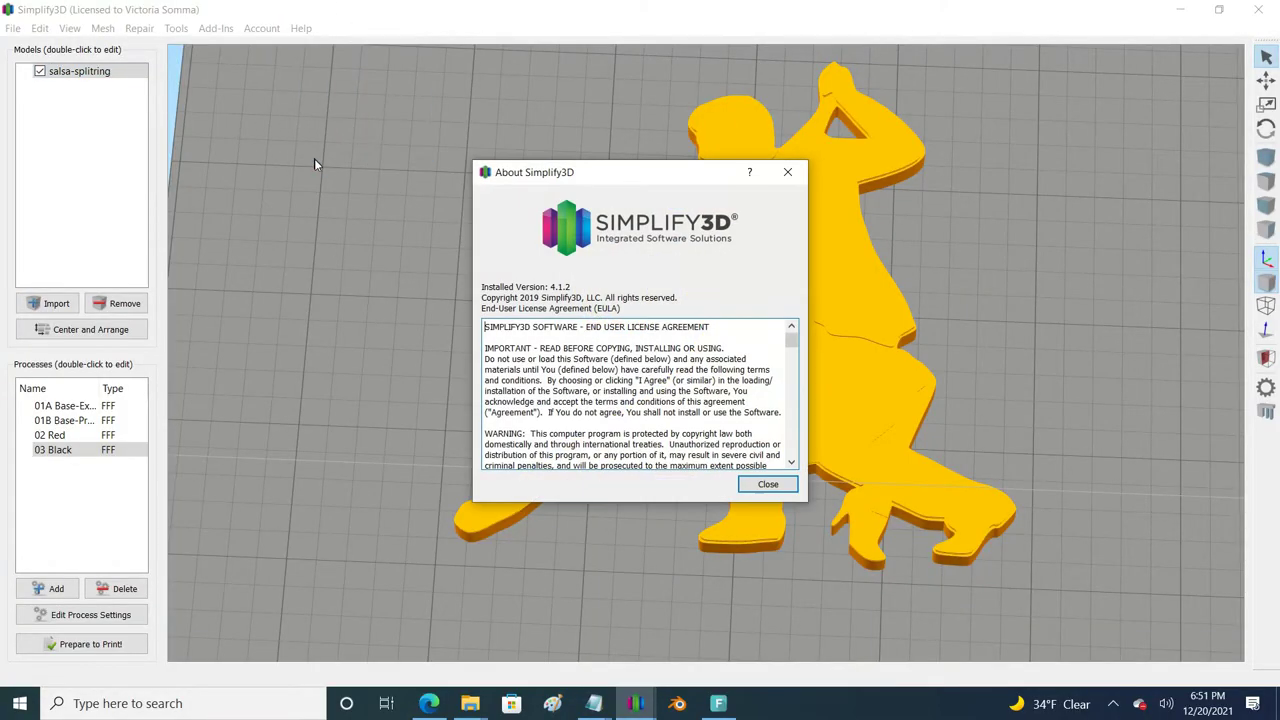
left_click(541, 273)
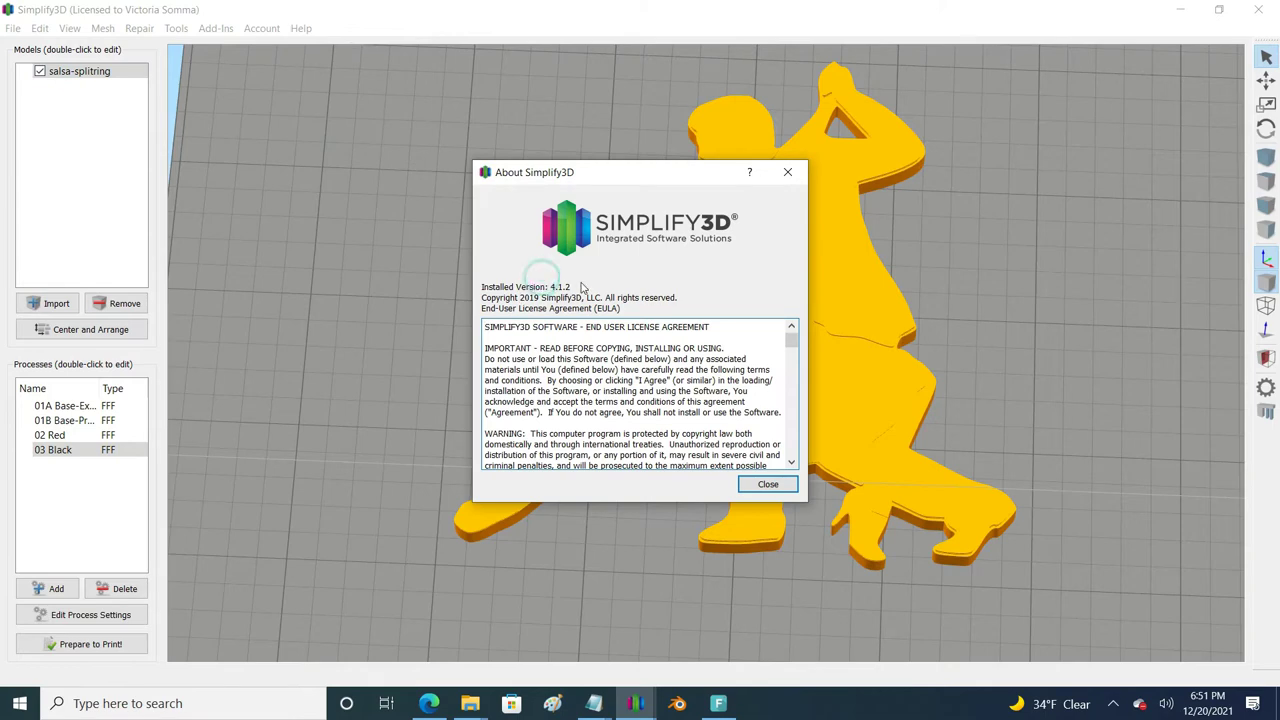
left_click(767, 484)
left_click_drag(566, 363, 758, 444)
scroll(692, 313, "up", 2)
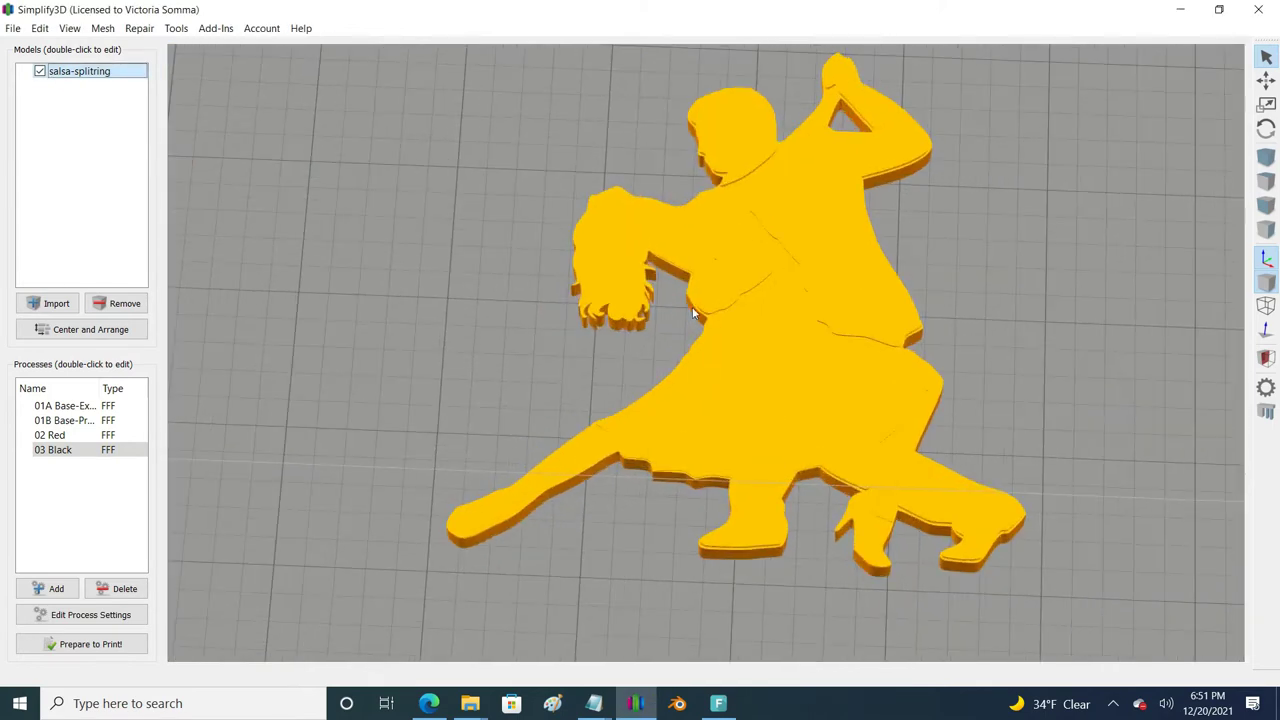
key("ctrl+0")
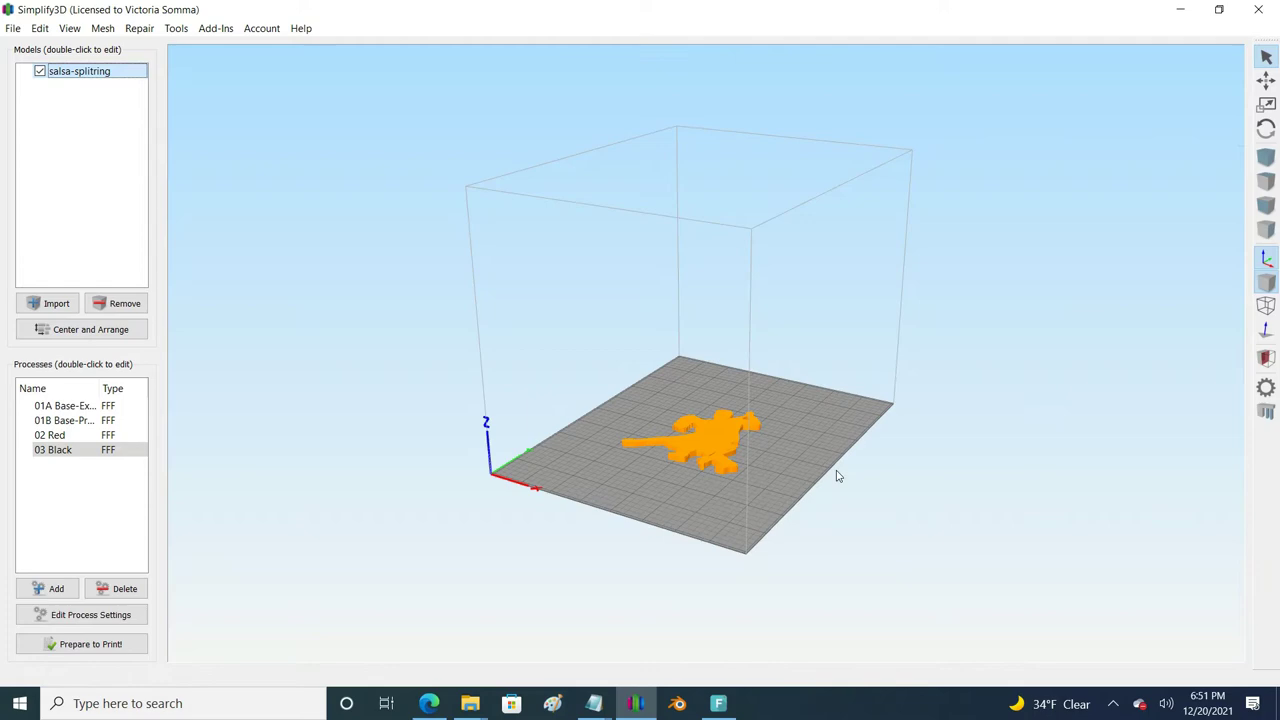
scroll(760, 510, "up", 5)
left_click_drag(775, 270, 674, 415)
scroll(634, 410, "up", 8)
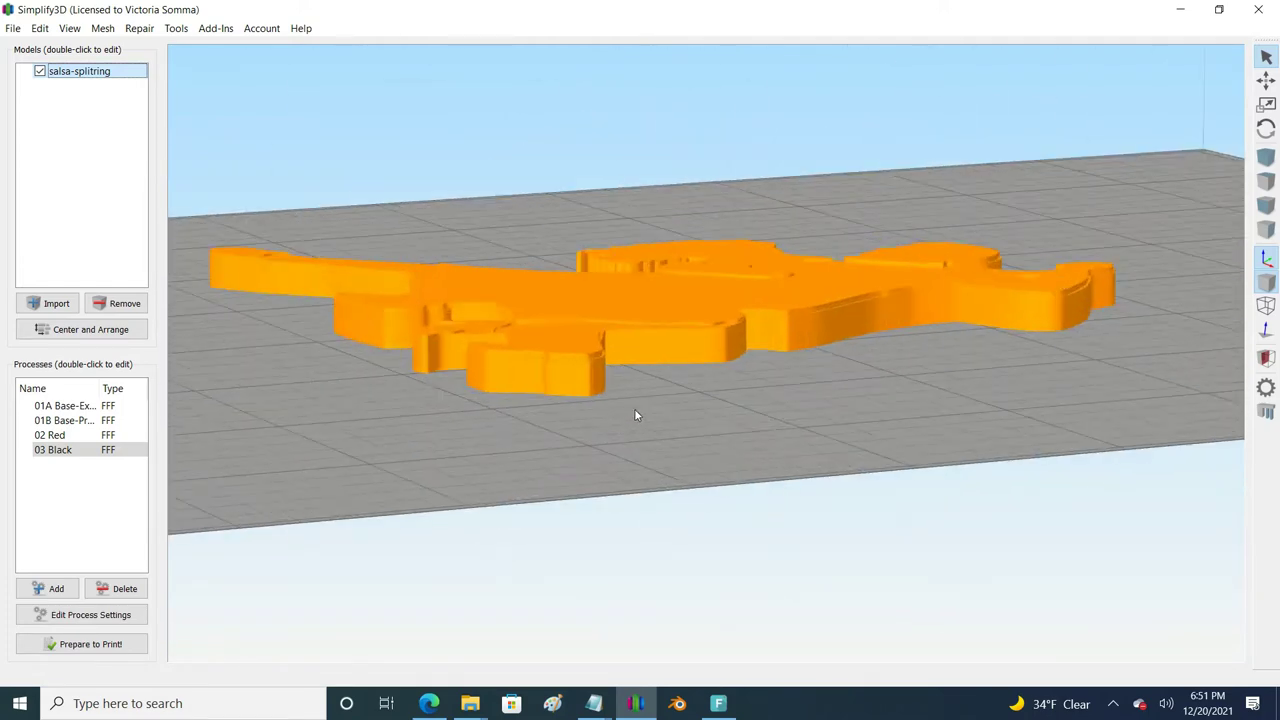
scroll(700, 355, "down", 6)
left_click_drag(771, 368, 560, 560)
scroll(400, 556, "up", 2)
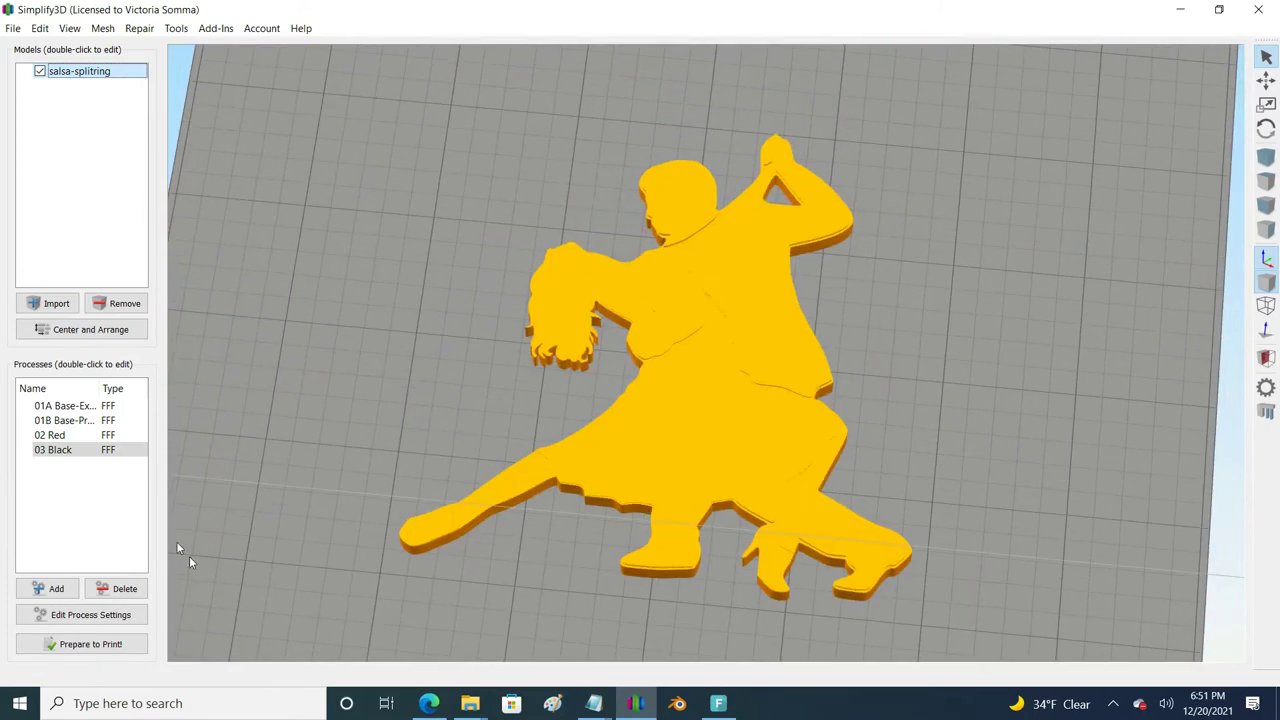
left_click(77, 405)
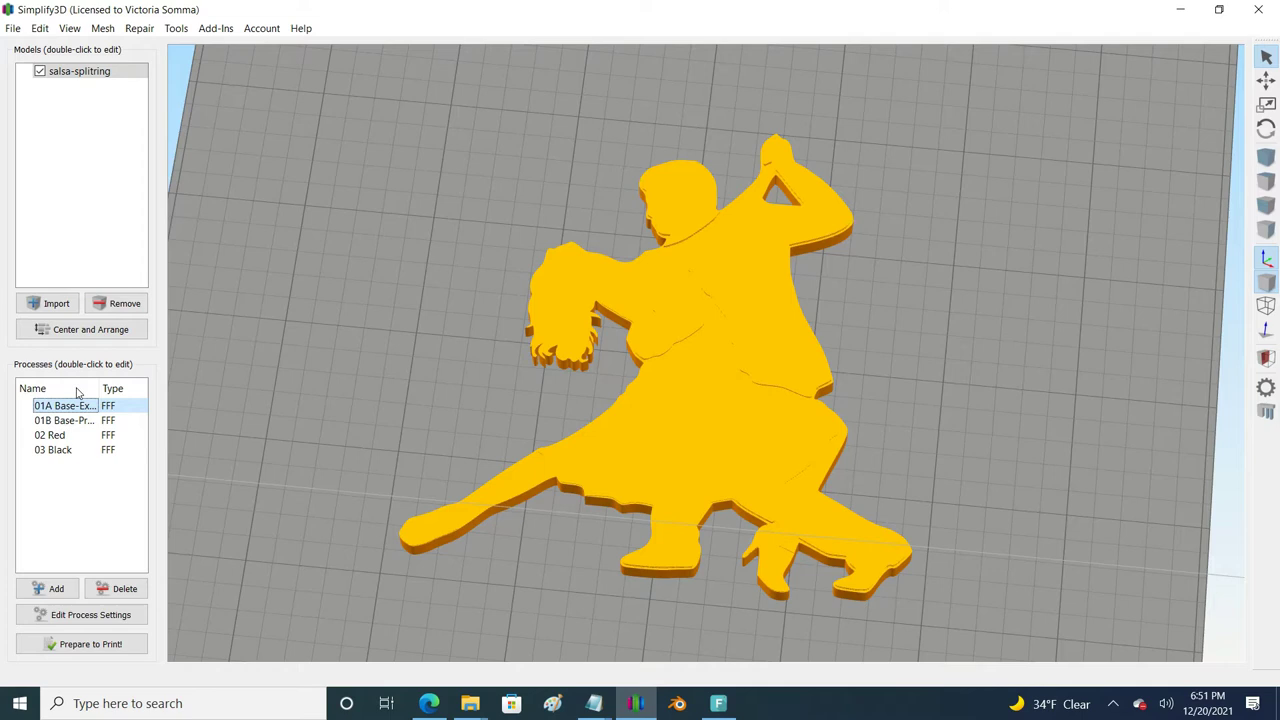
left_click(79, 421)
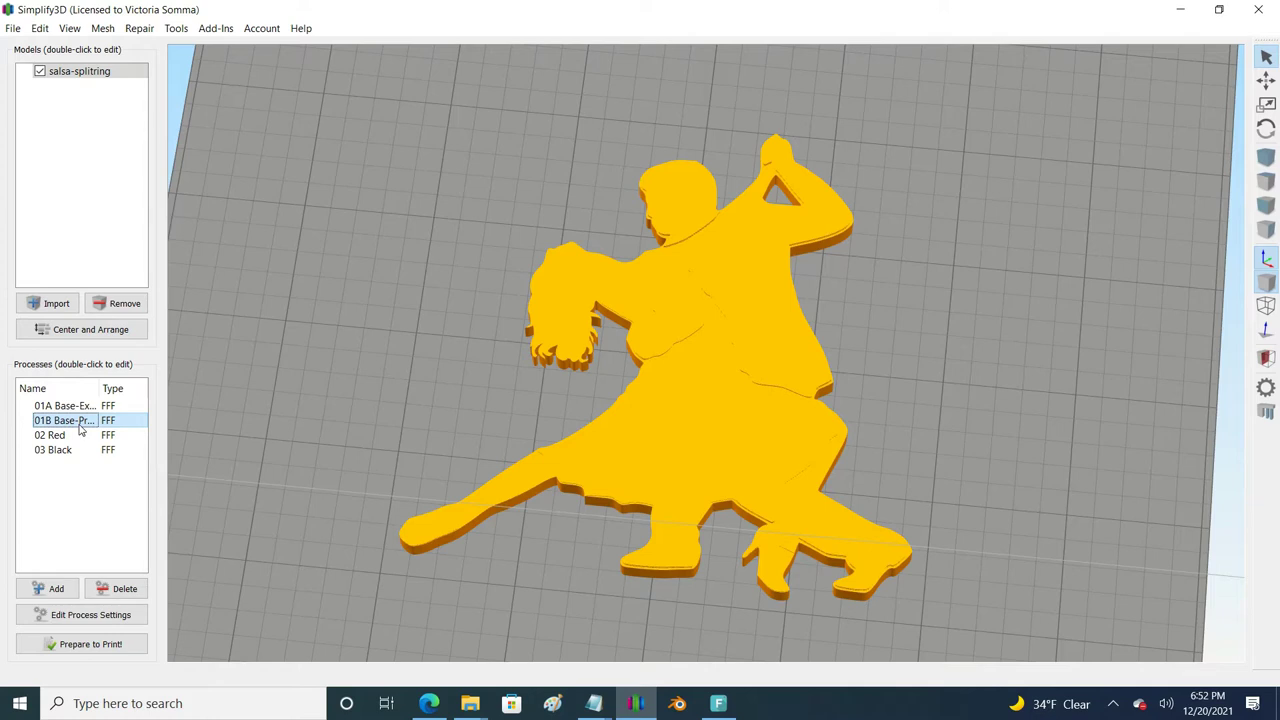
left_click(66, 437)
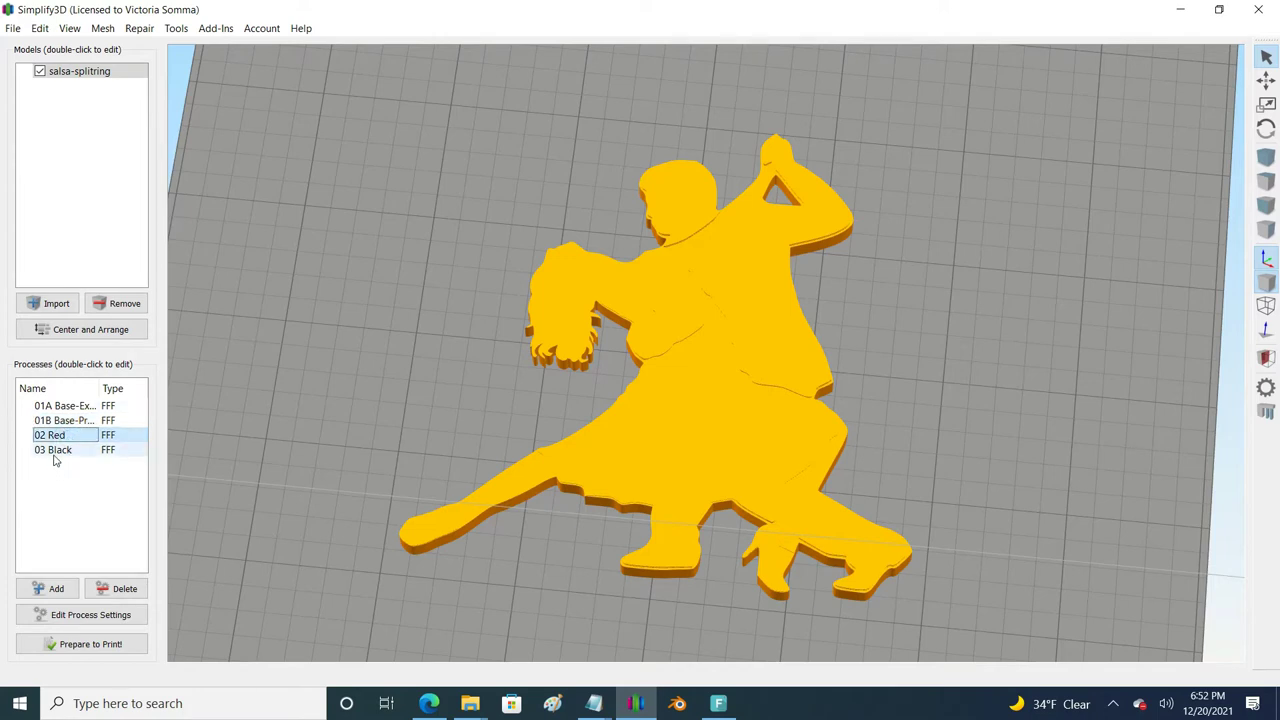
left_click(55, 457)
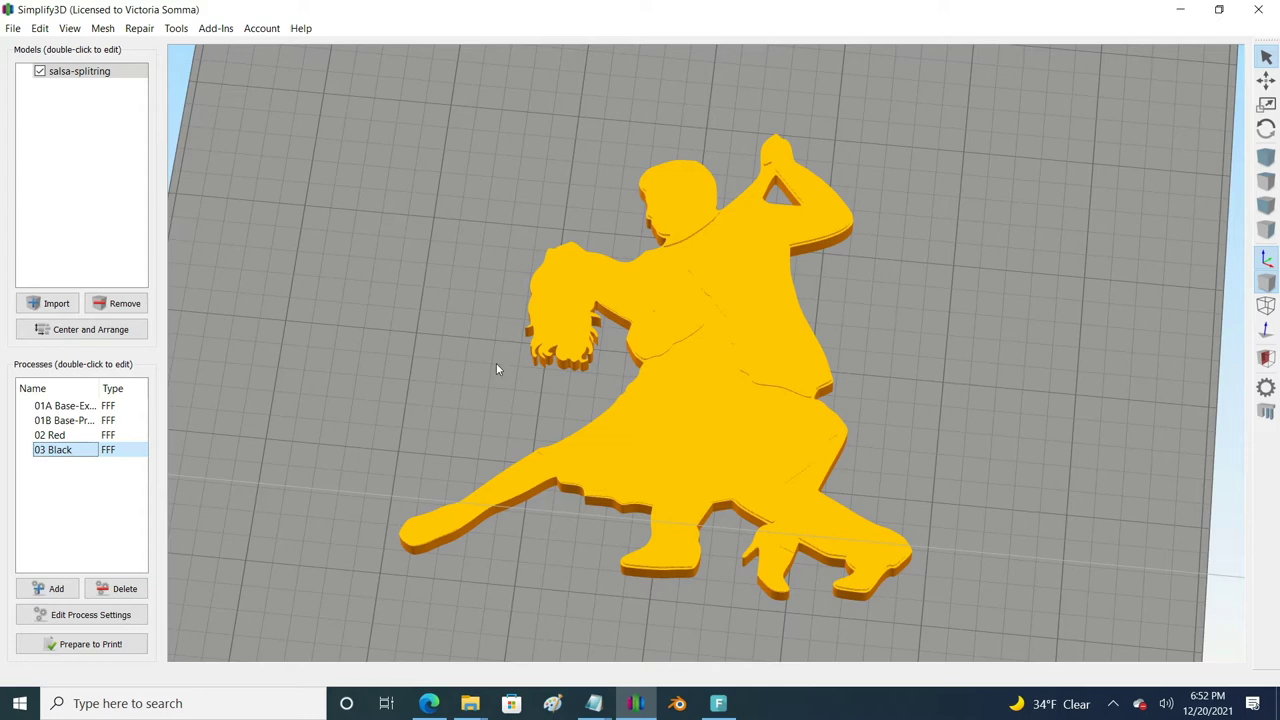
scroll(497, 366, "up", 5)
scroll(549, 514, "down", 7)
Turn on Include Raft in the 01A Base-ExtraPerimetersForBottom process settings.
scroll(380, 489, "up", 2)
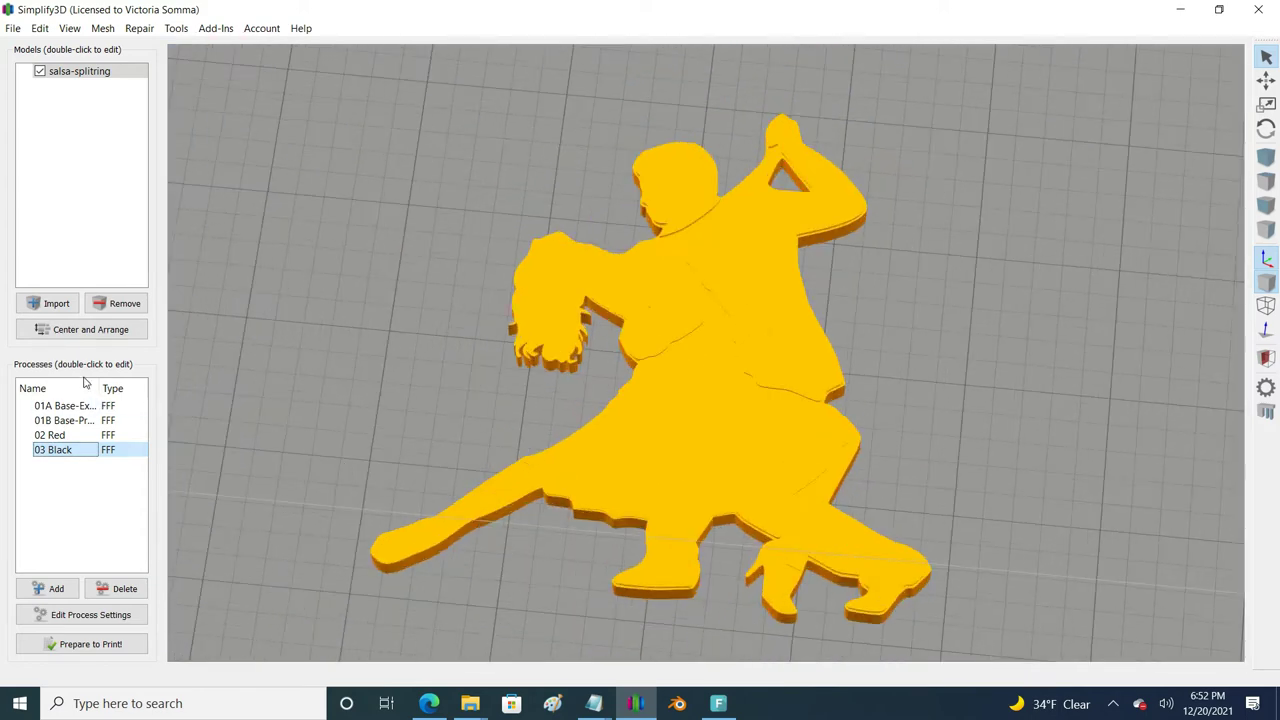
left_click(95, 406)
double_click(95, 406)
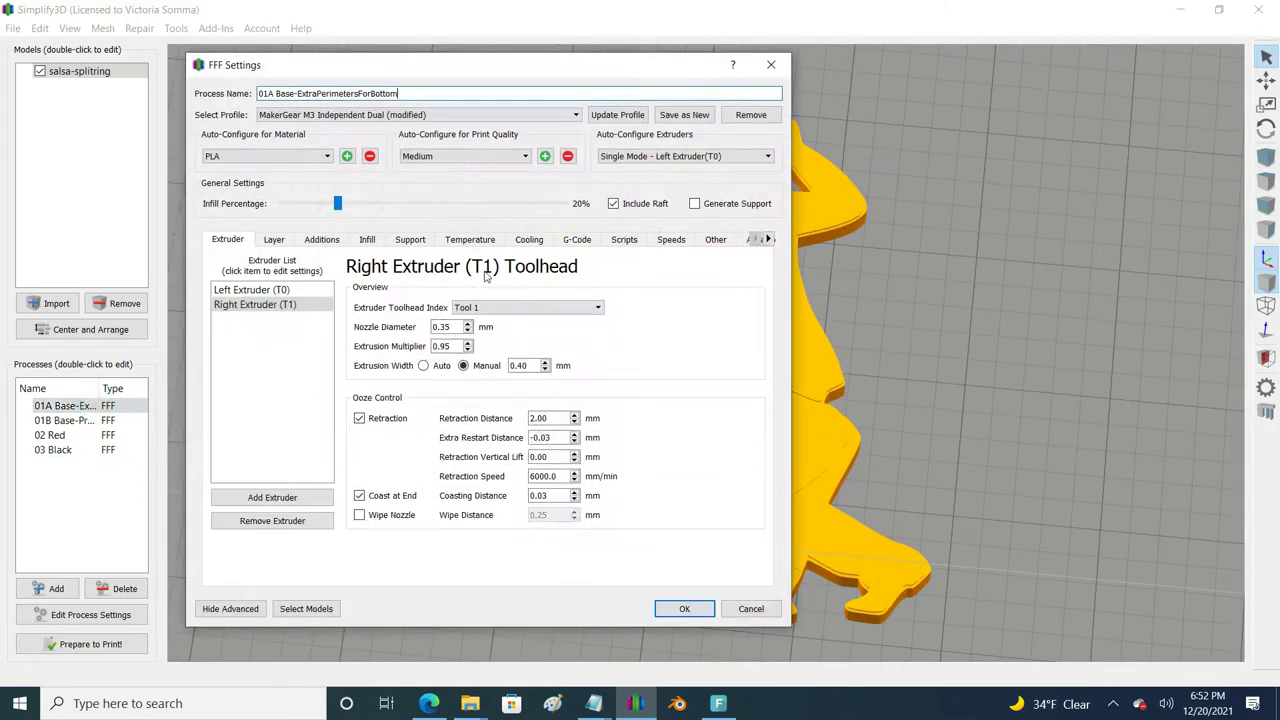
left_click(613, 204)
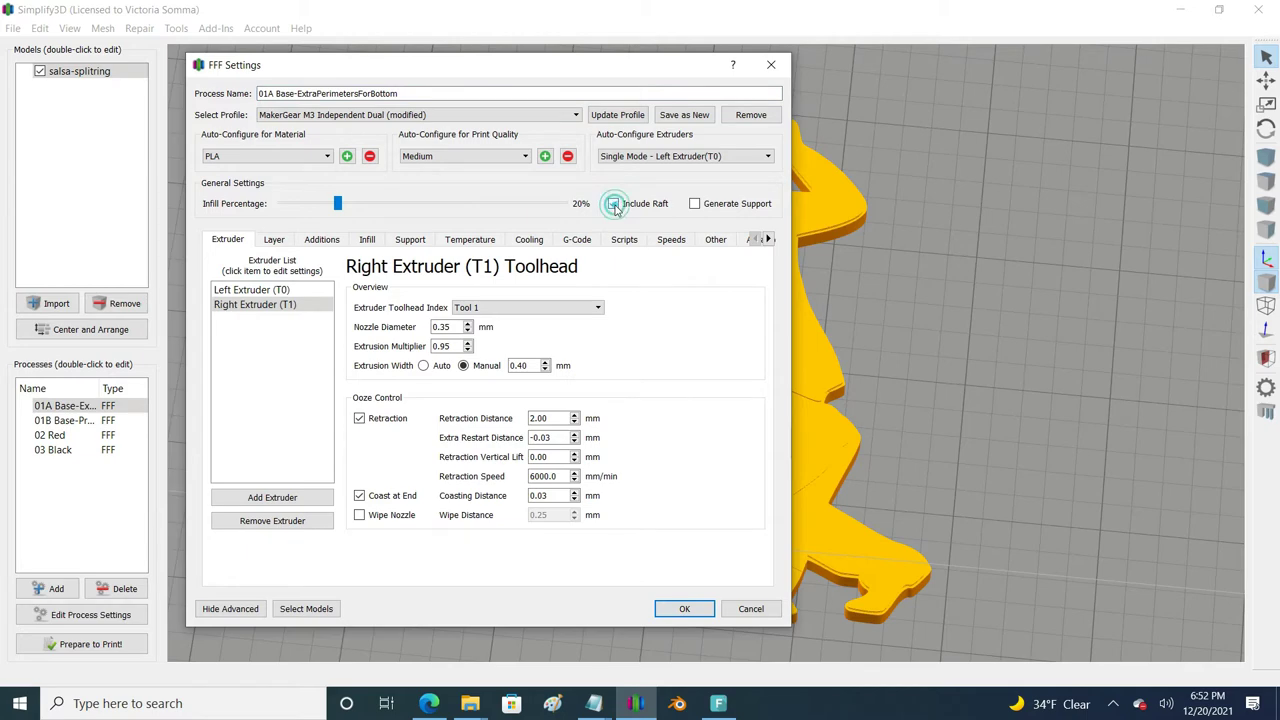
left_click(706, 609)
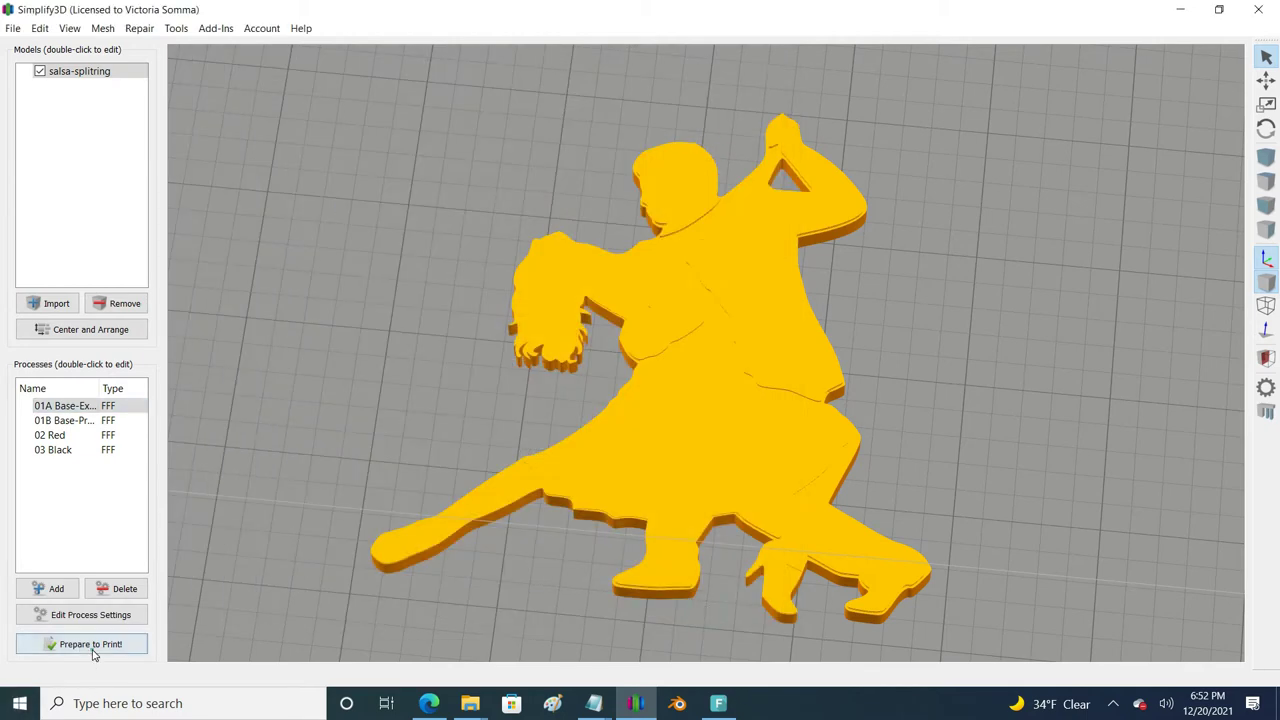
Slice all four processes together and orbit the combined toolpath preview.
left_click(70, 644)
left_click(578, 328)
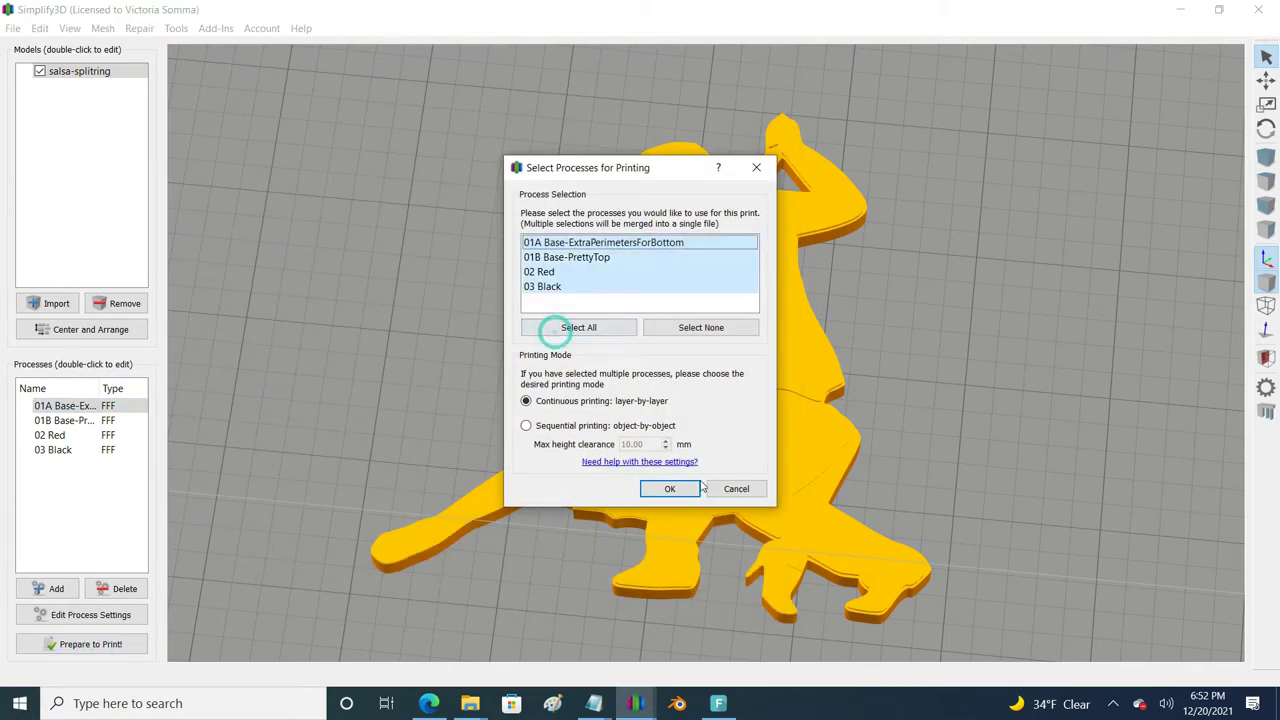
left_click(672, 489)
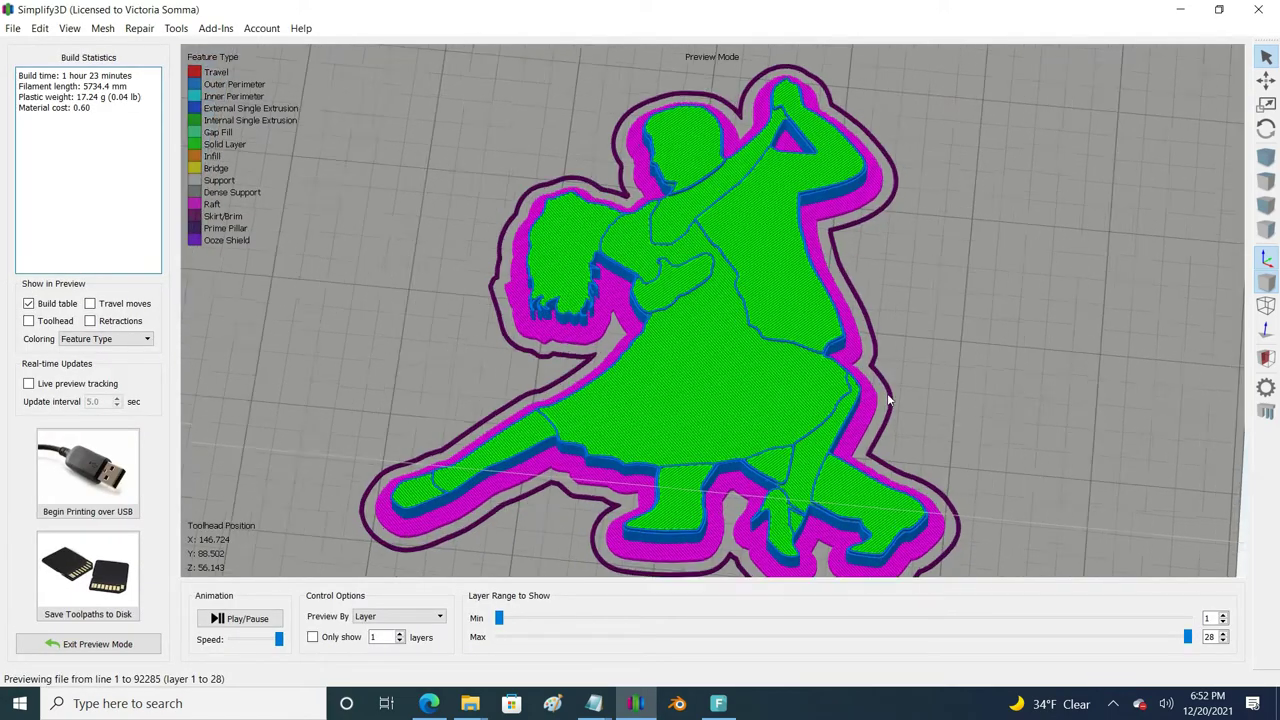
left_click_drag(887, 398, 752, 335)
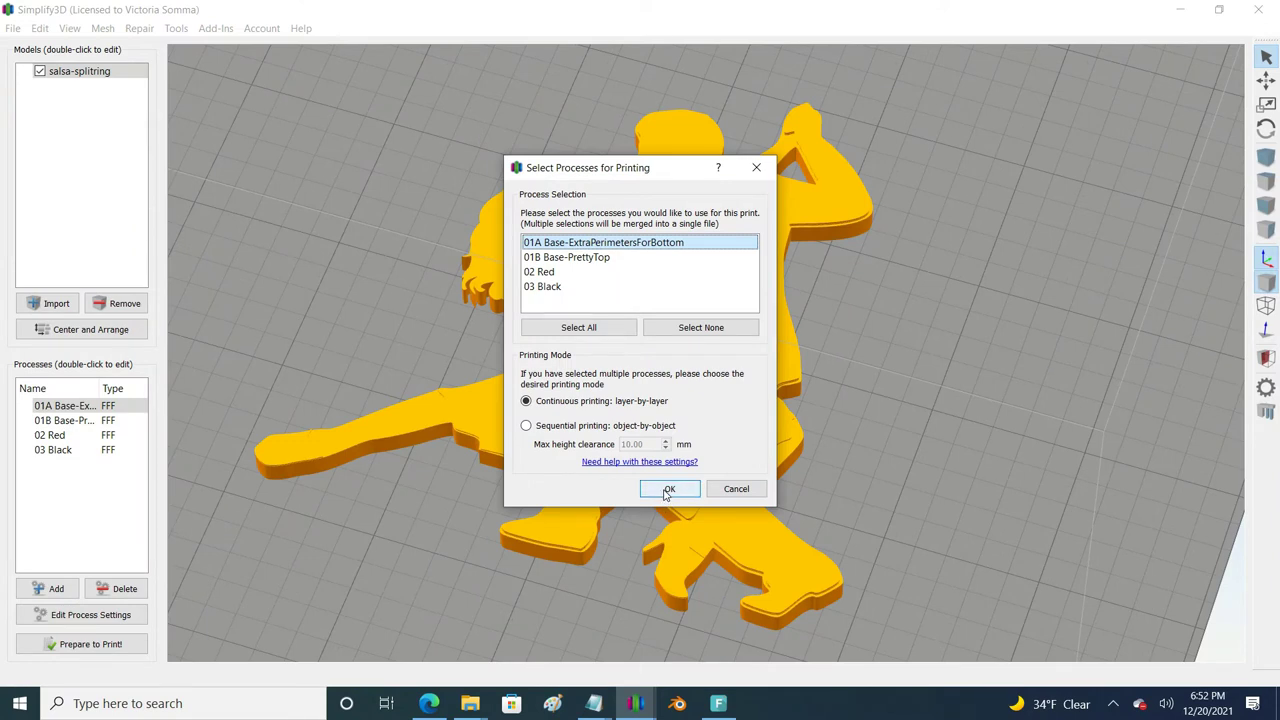
Slice 01A alone and orbit to a low side view of its 16 layers on the raft.
left_click(667, 490)
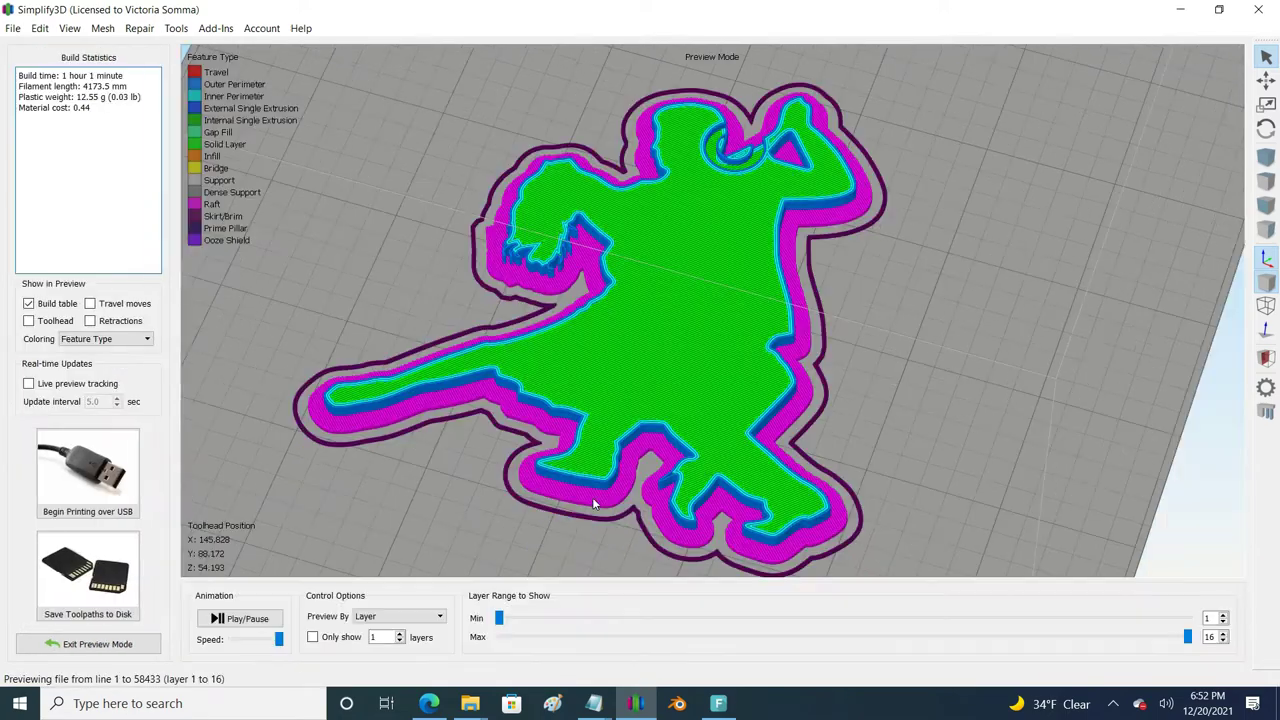
left_click_drag(592, 497, 712, 310)
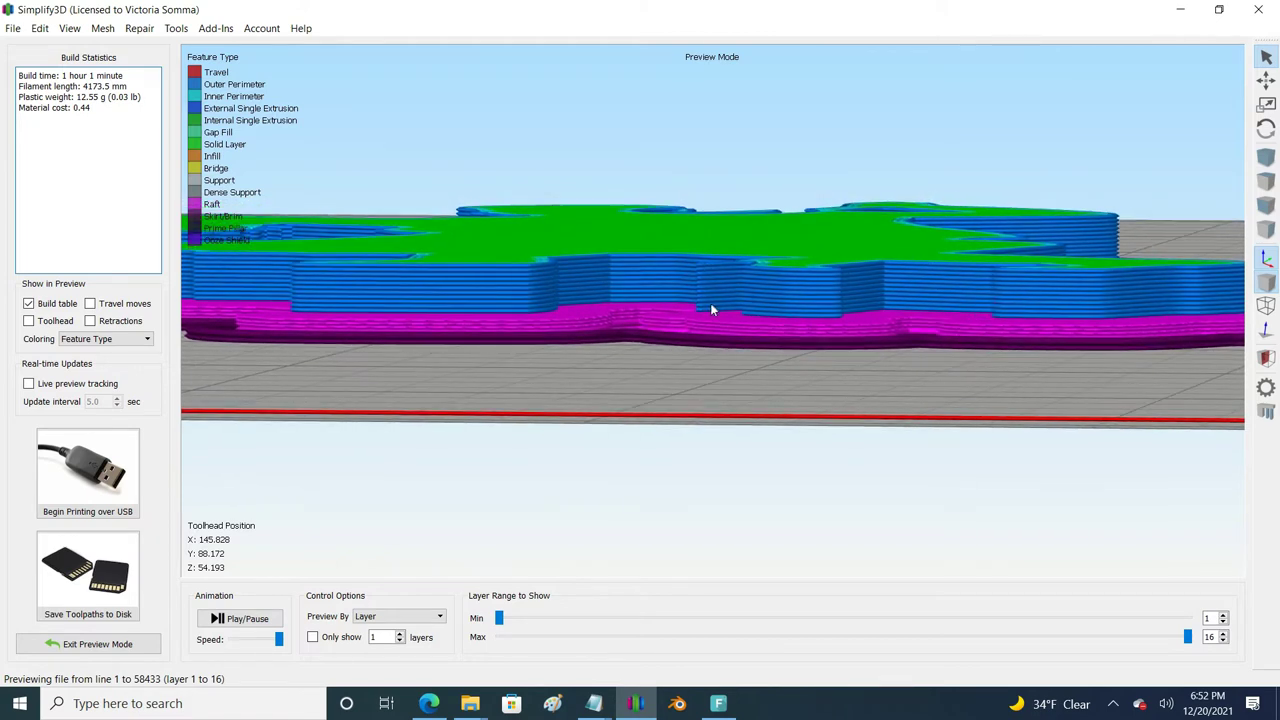
left_click_drag(313, 325, 310, 313)
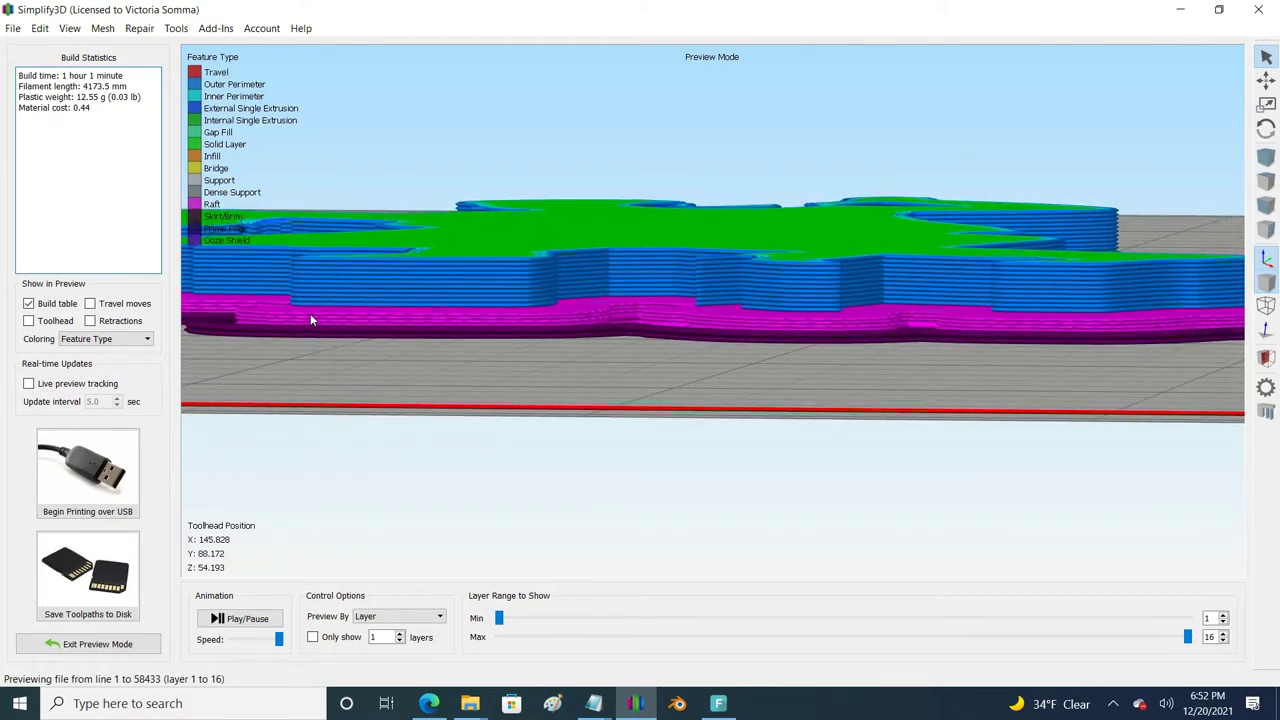
Slice and preview only 01B Base-PrettyTop (5 layers, 16 minutes), then return to an elevated model view.
left_click(112, 648)
left_click(103, 646)
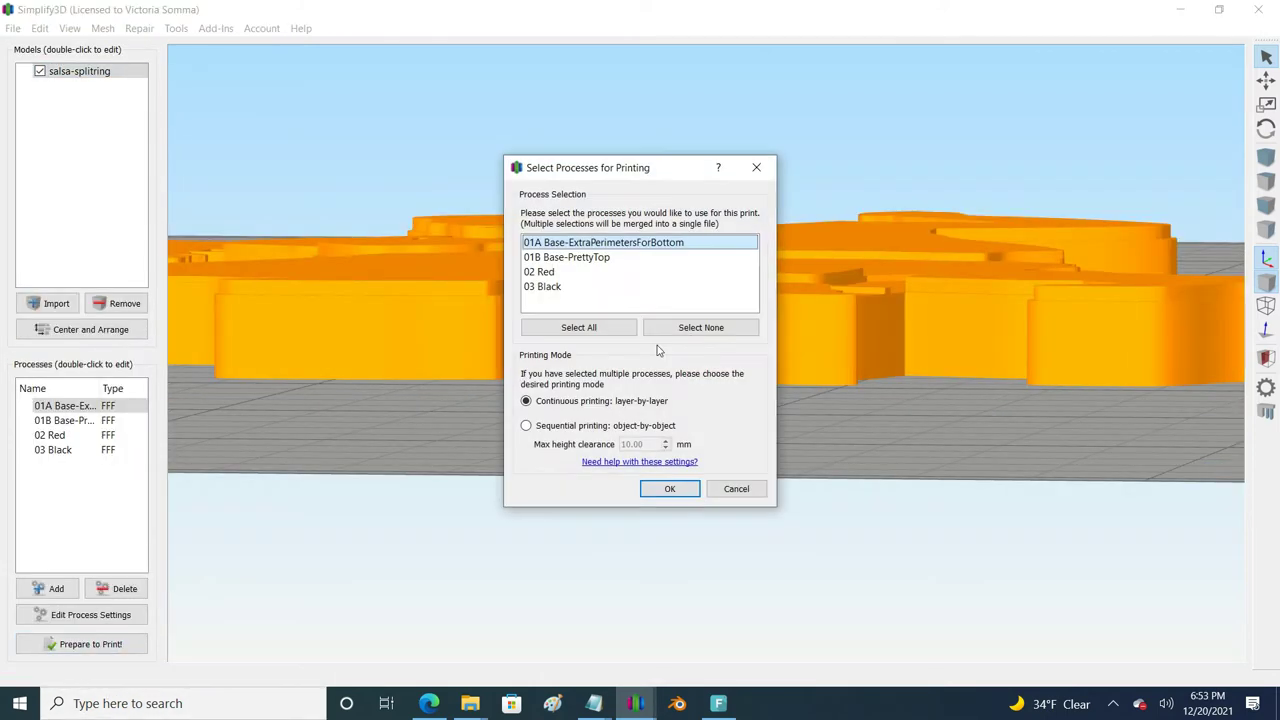
left_click(625, 257)
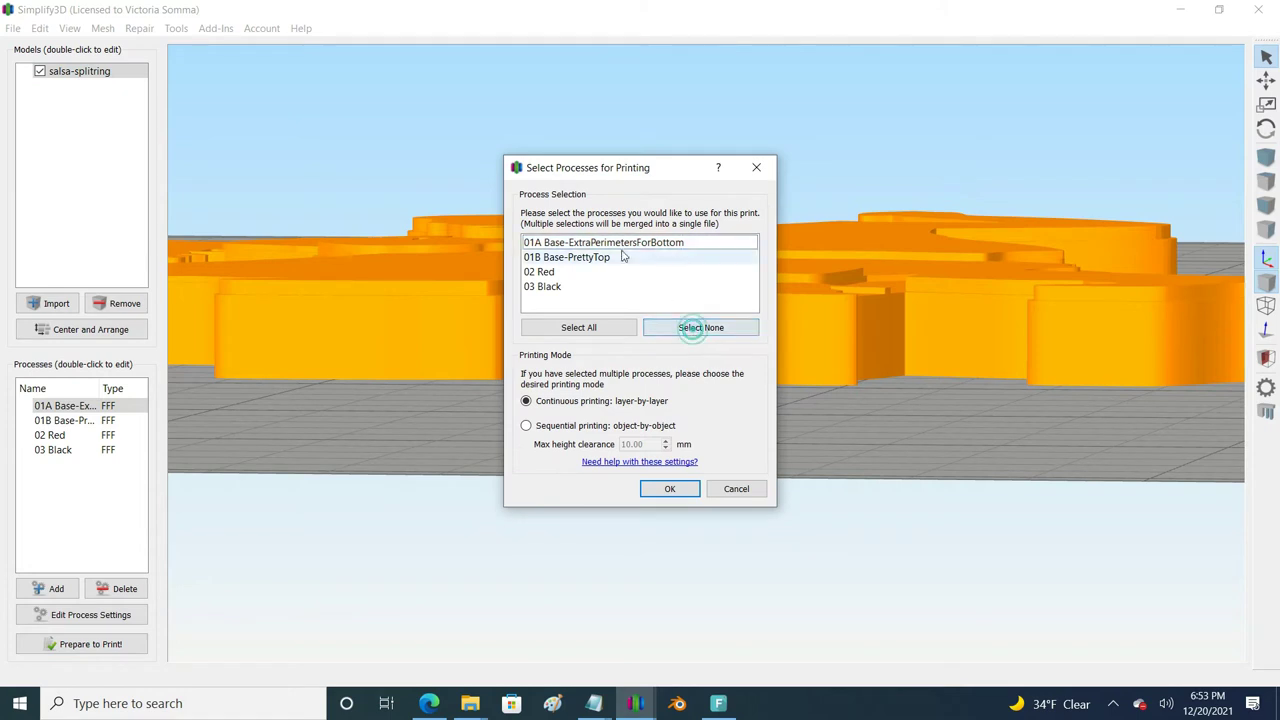
left_click(669, 489)
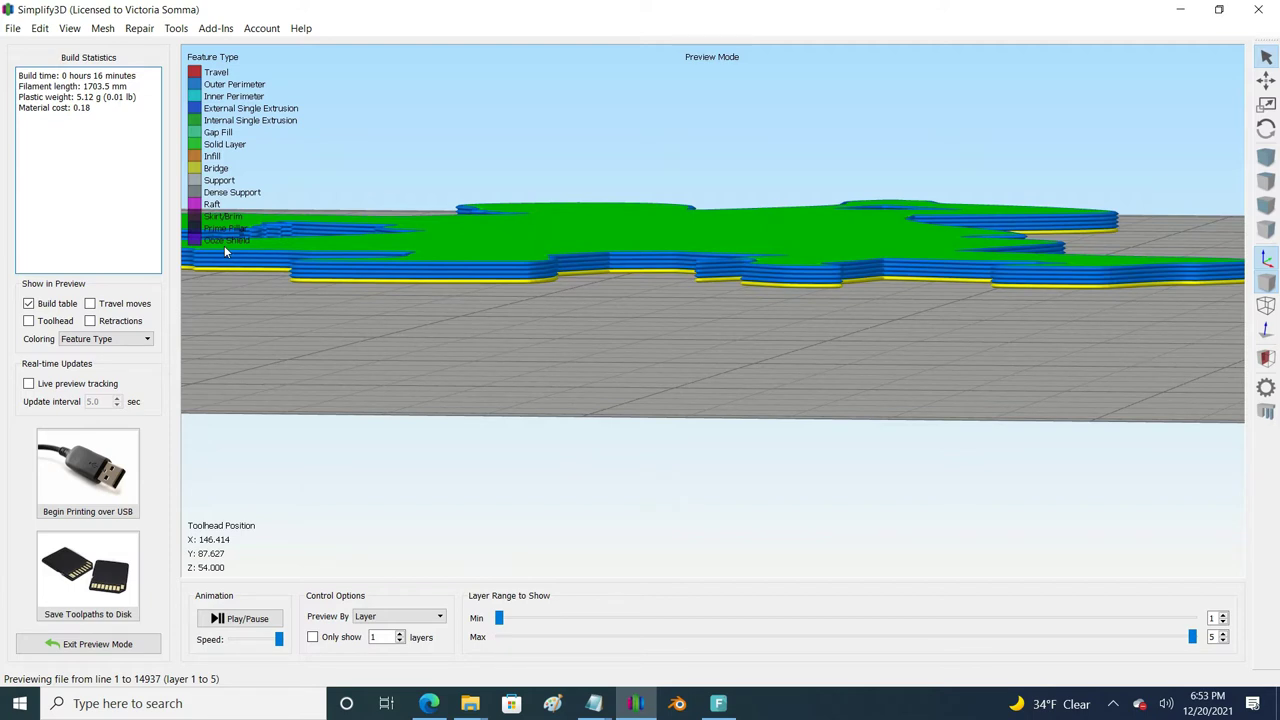
left_click(115, 644)
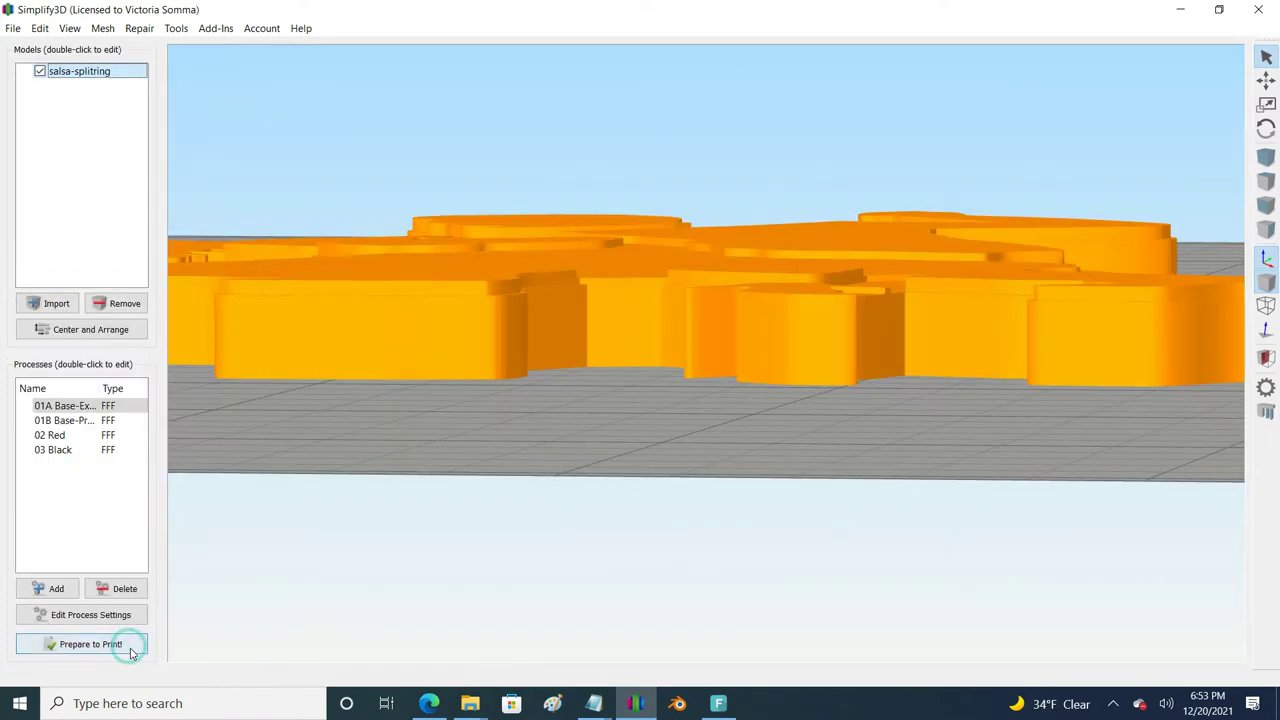
left_click_drag(385, 364, 450, 419)
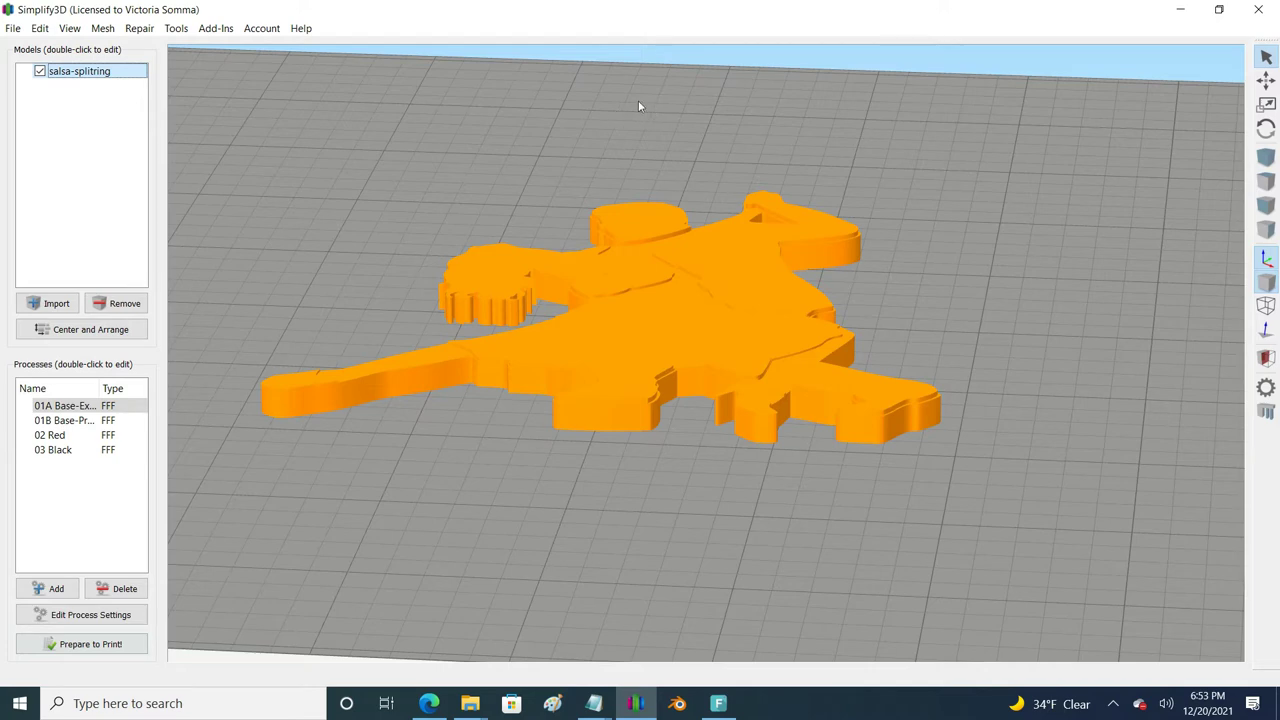
Review and confirm the 01B Base-PrettyTop process settings.
left_click(65, 421)
double_click(65, 421)
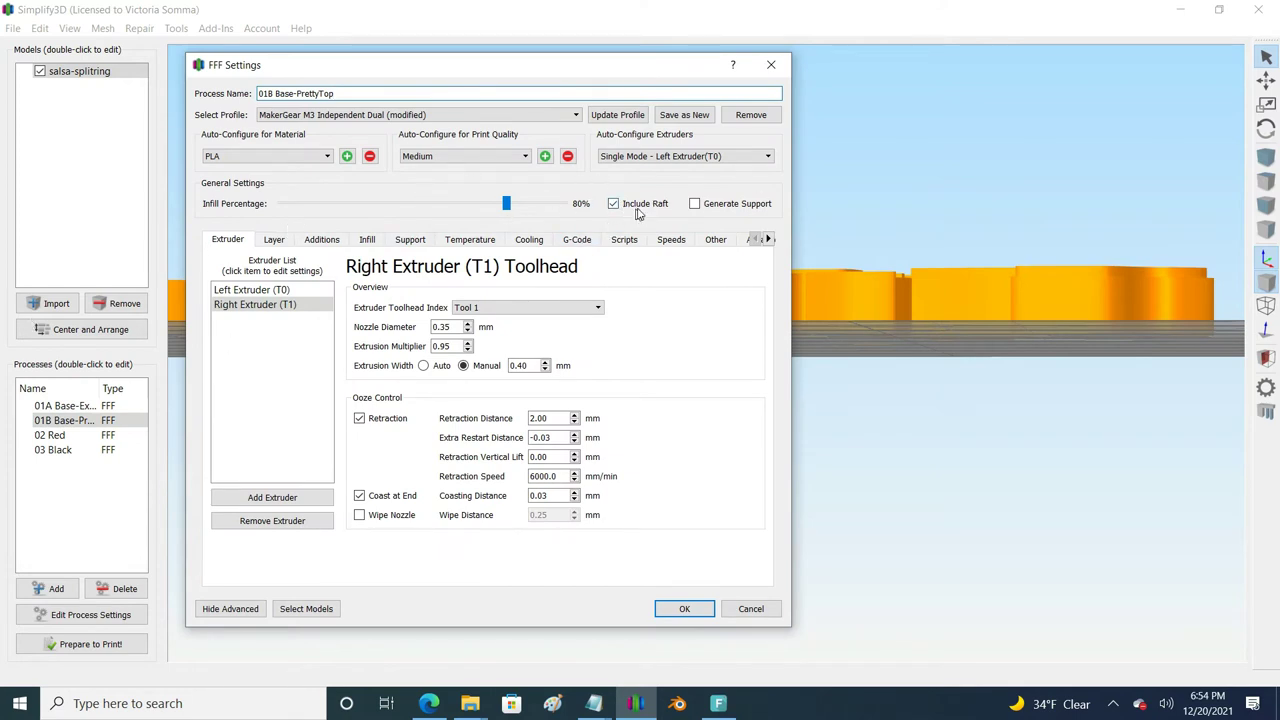
left_click(686, 610)
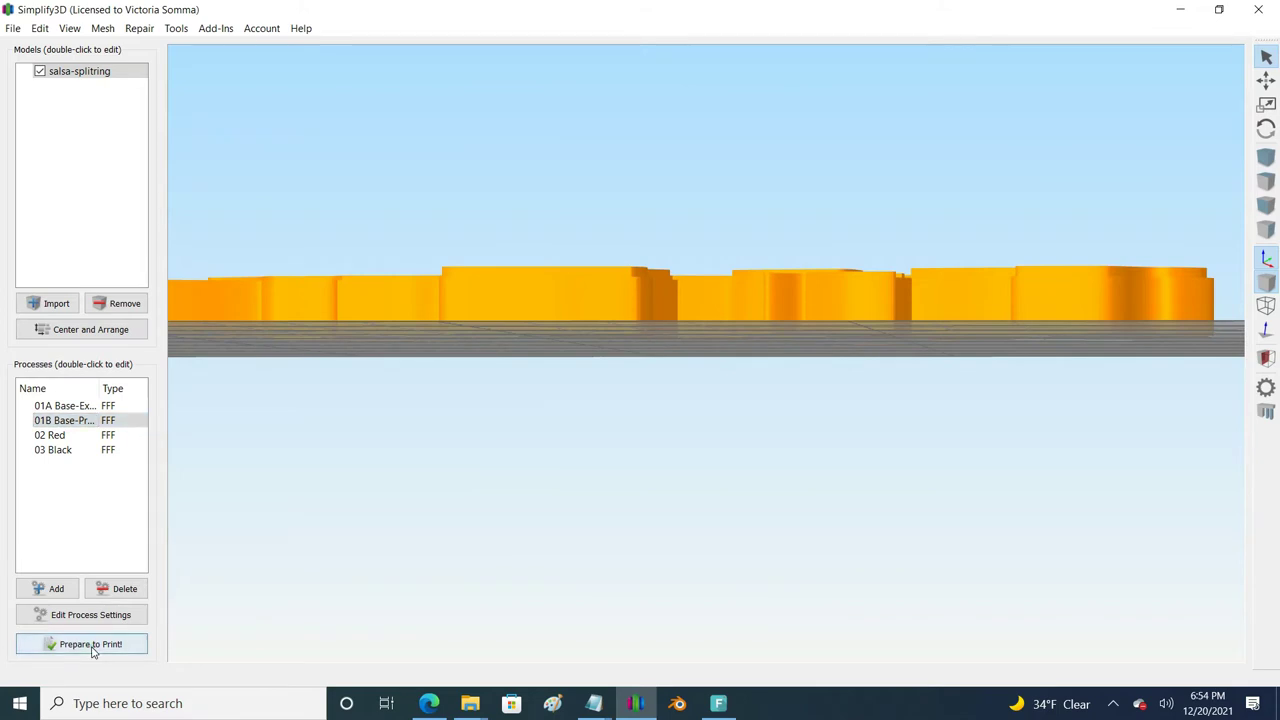
Re-slice 01B alone, previewing 5 layers in 16 minutes, then exit preview.
left_click(75, 644)
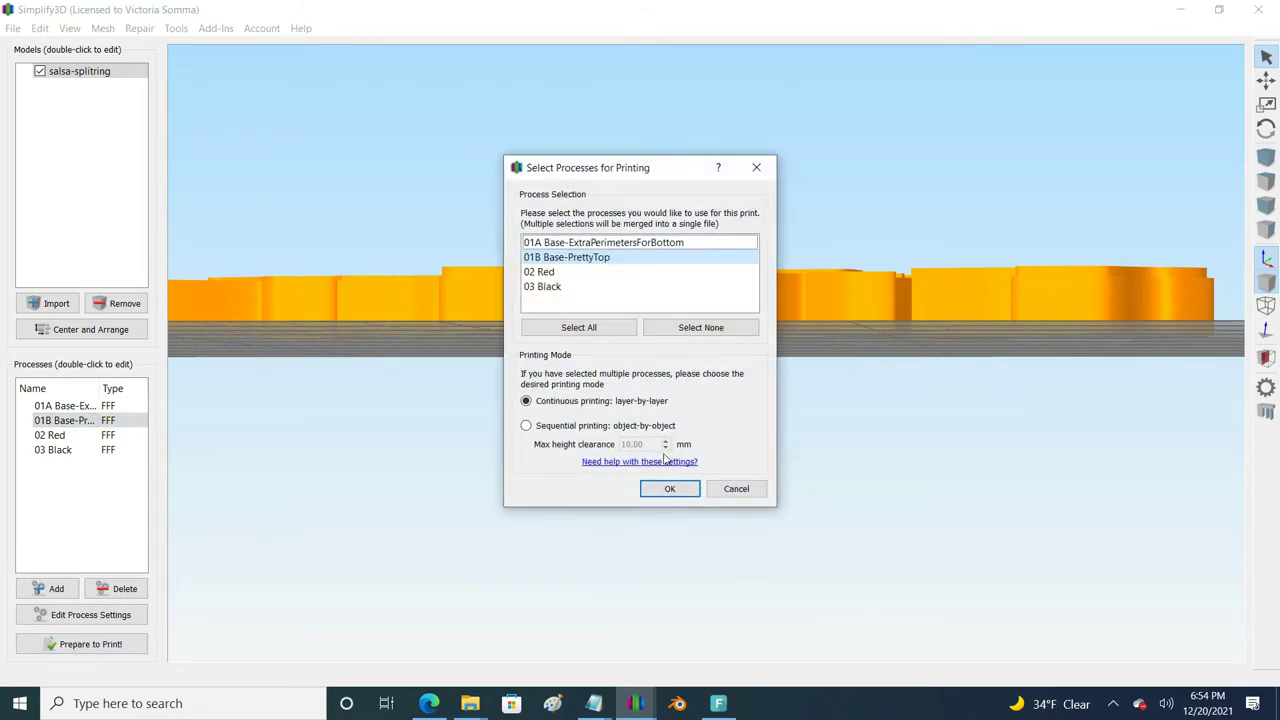
left_click(668, 489)
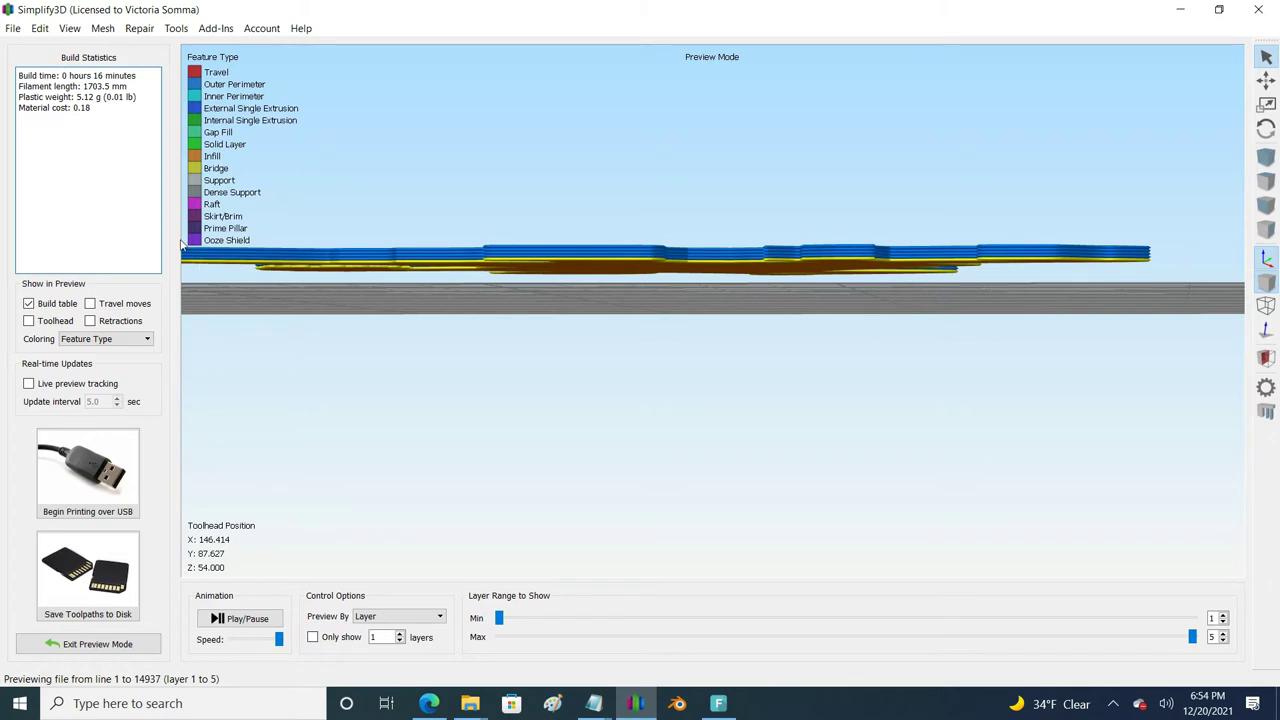
left_click(105, 647)
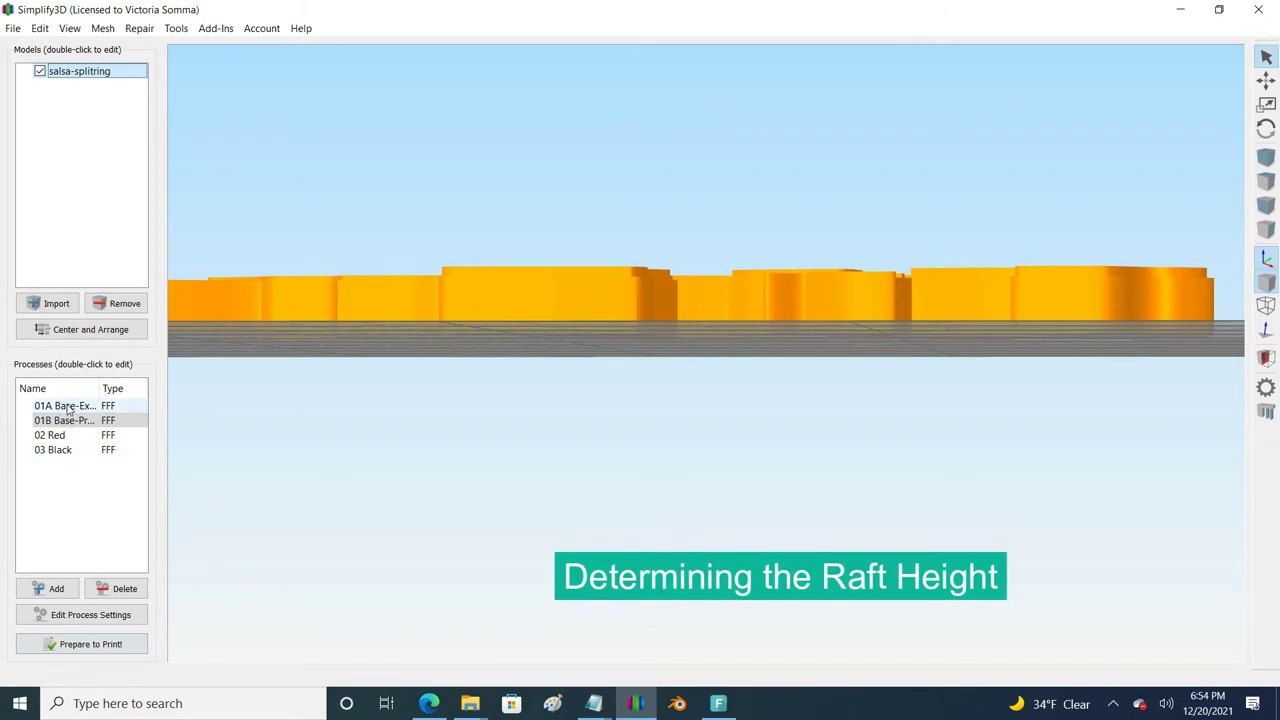
Re-slice only 01A (16 layers over a raft, 1 hour 1 minute) and save its toolpaths.
left_click(65, 648)
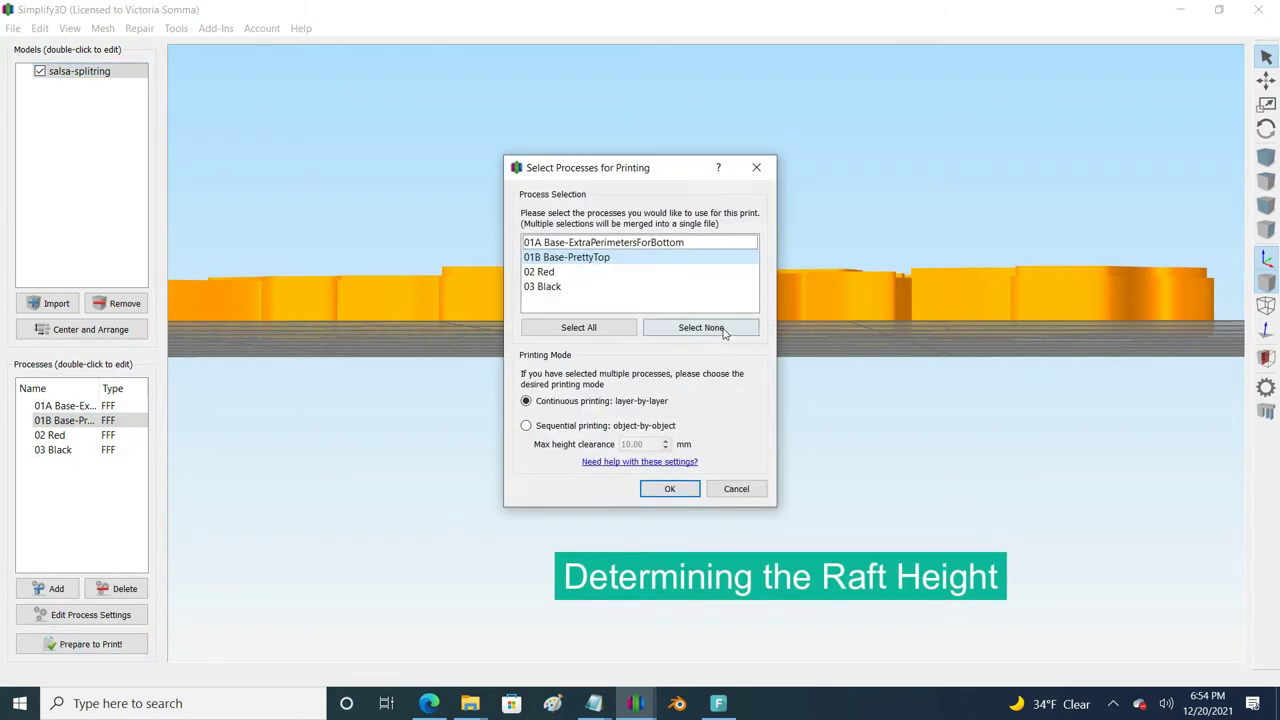
left_click(701, 328)
left_click(655, 242)
left_click(669, 489)
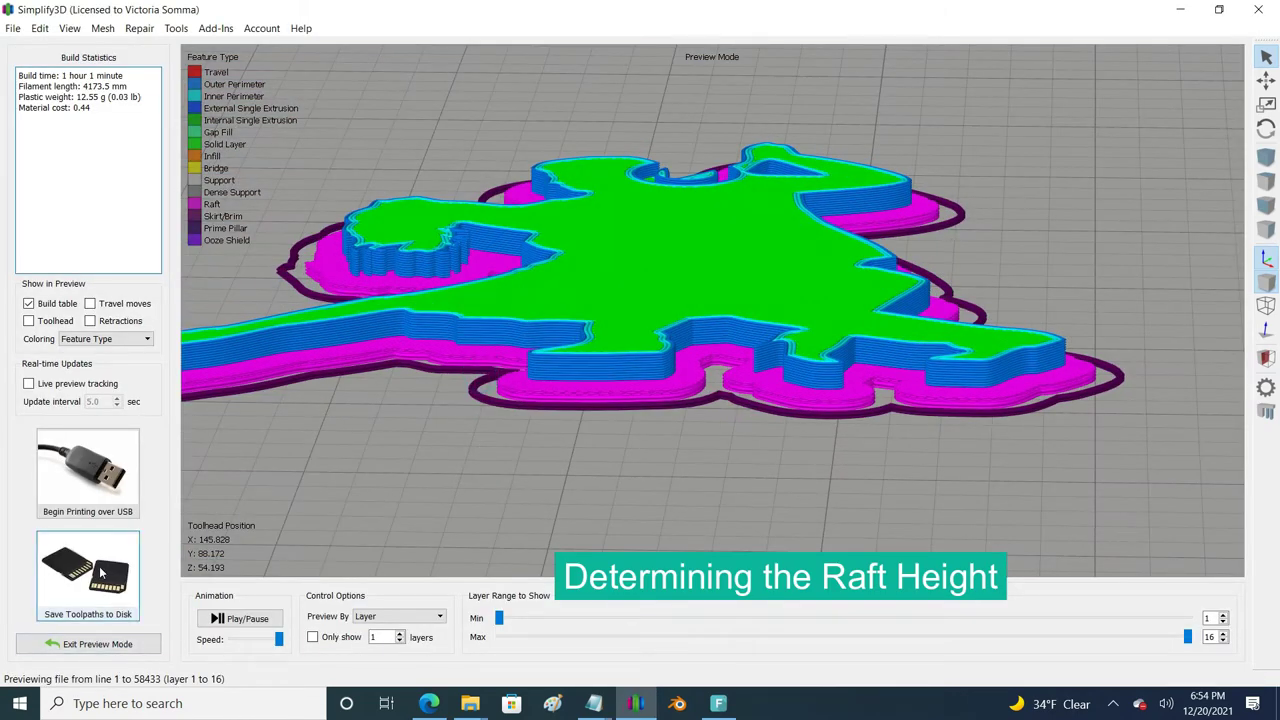
left_click(100, 574)
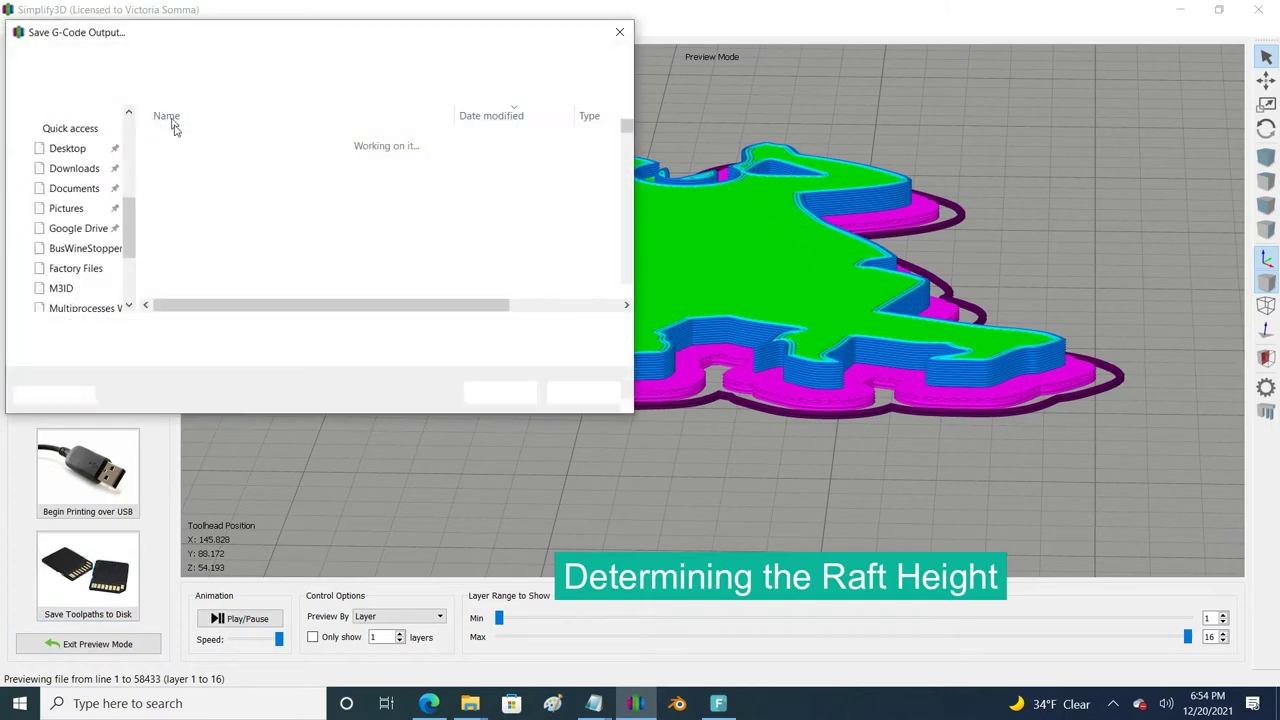
Save the G-code as T0-SalsaRaft-1.gcode, open it maximized in Notepad, then return to Simplify3D.
type("T0-SalsaRaft-1.gcode")
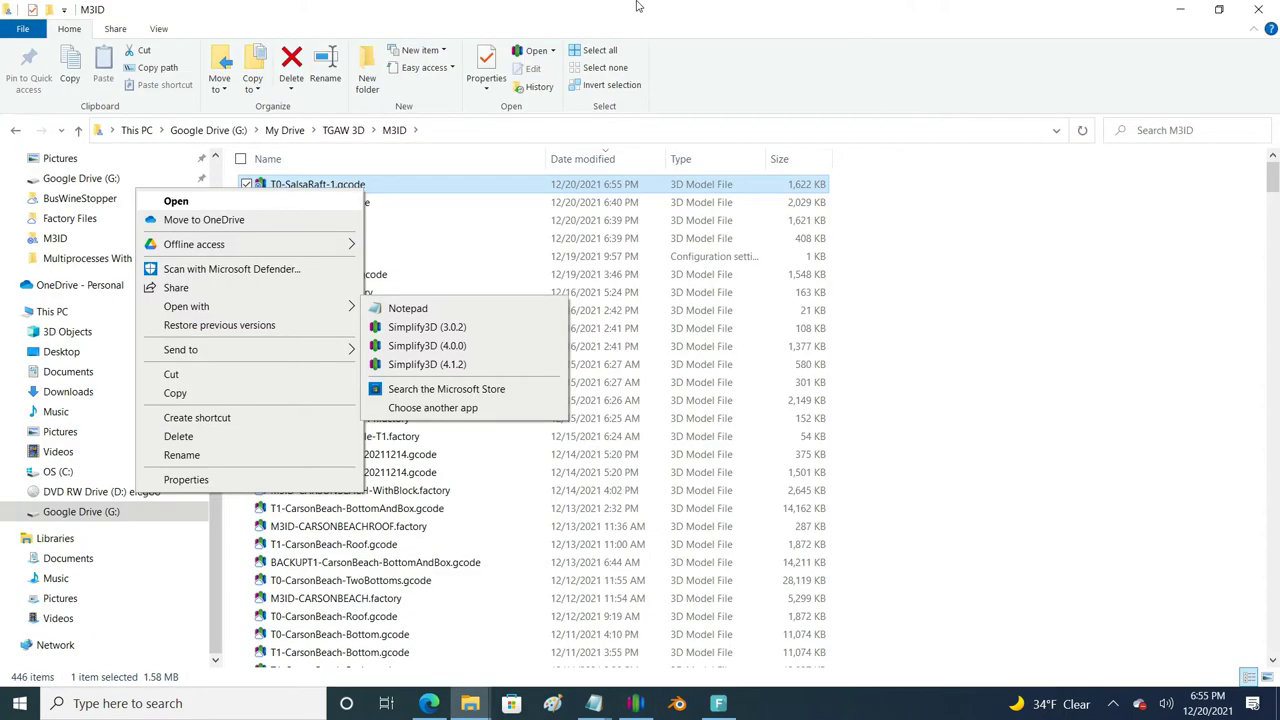
left_click(637, 8)
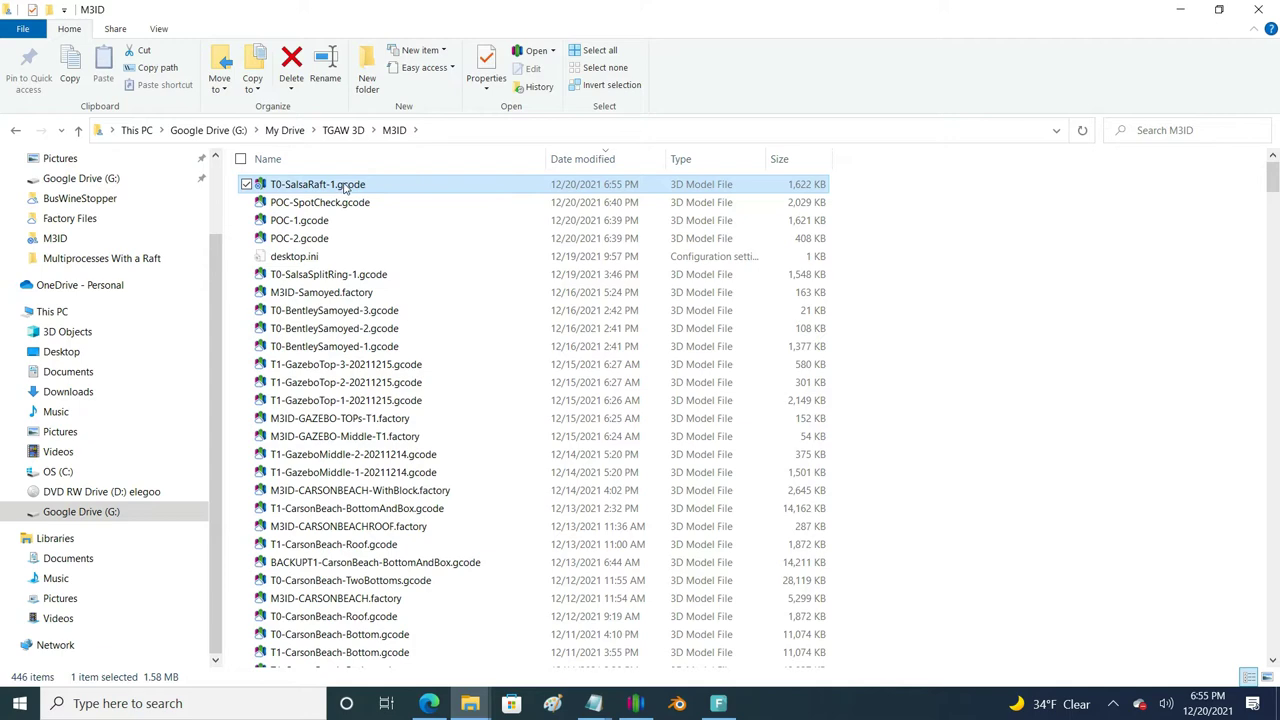
right_click(346, 190)
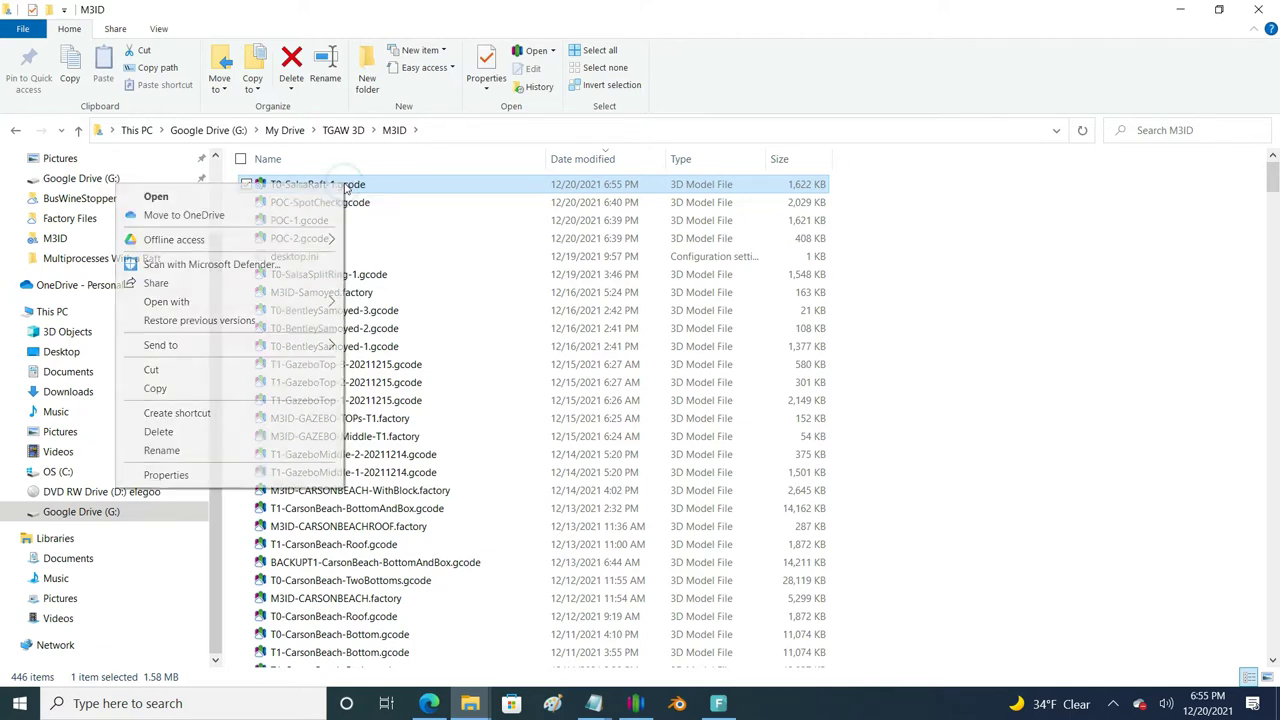
mouse_move(277, 297)
left_click(368, 305)
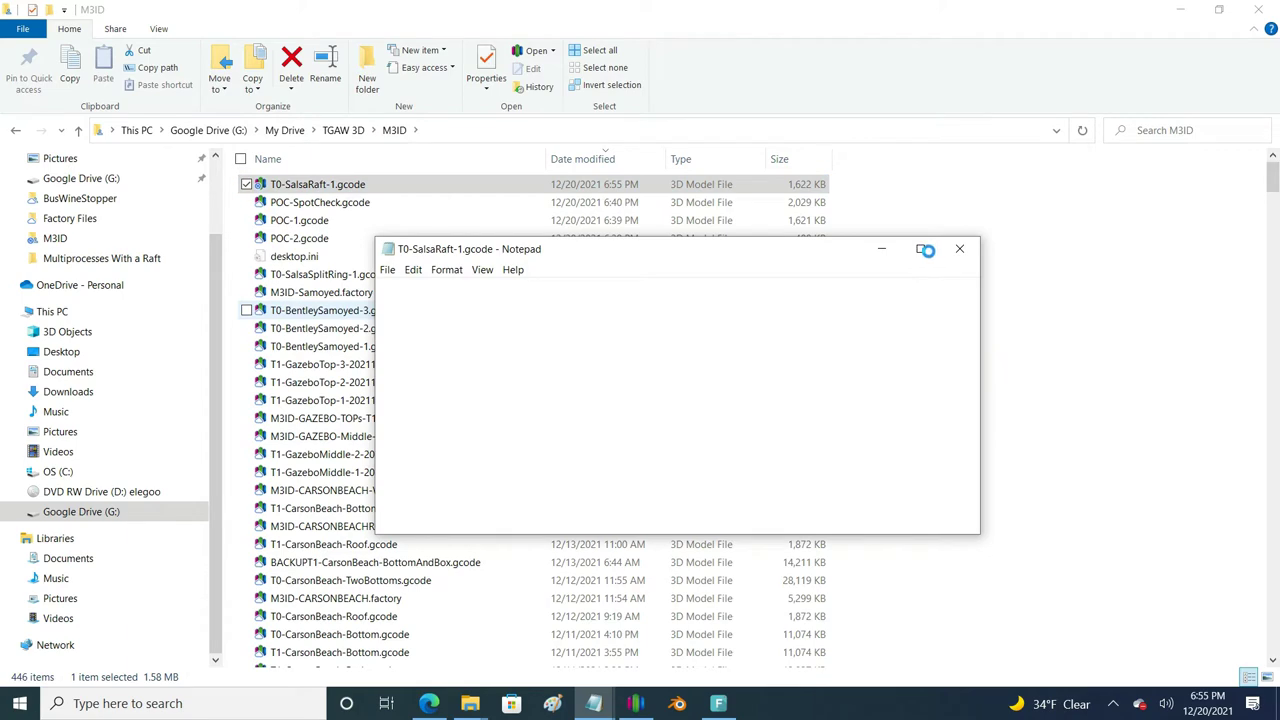
left_click(926, 249)
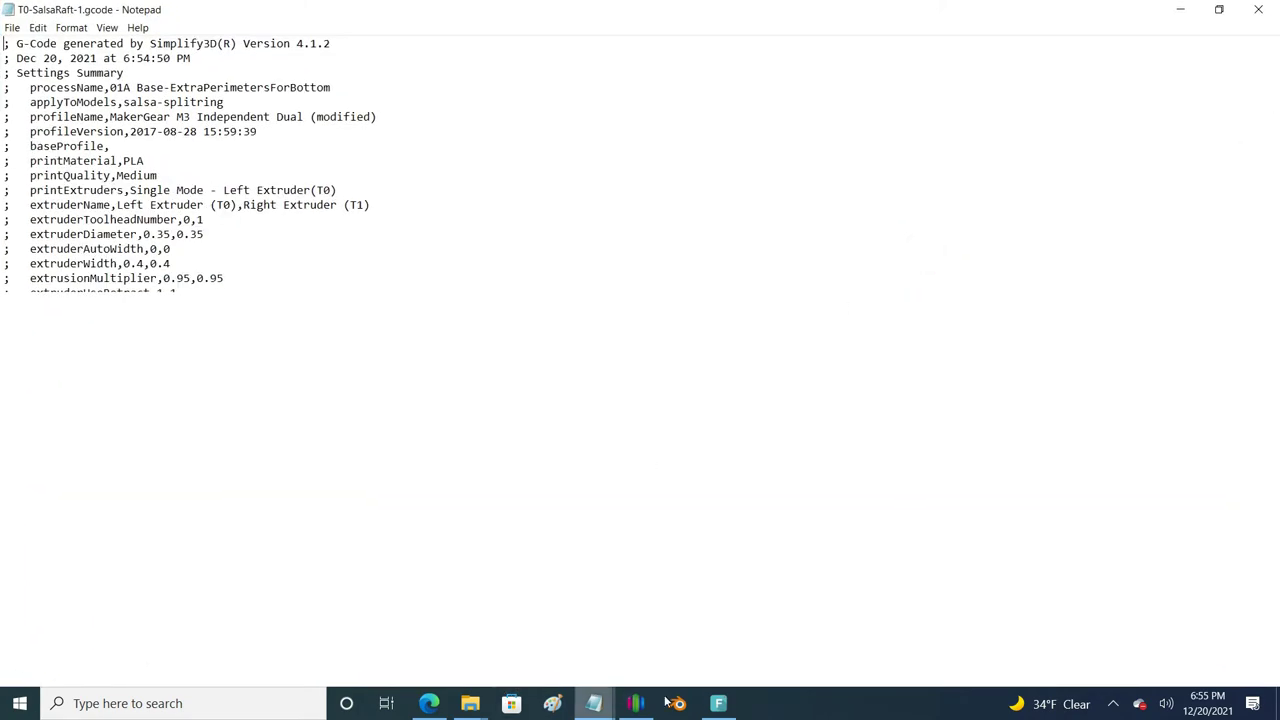
left_click(636, 711)
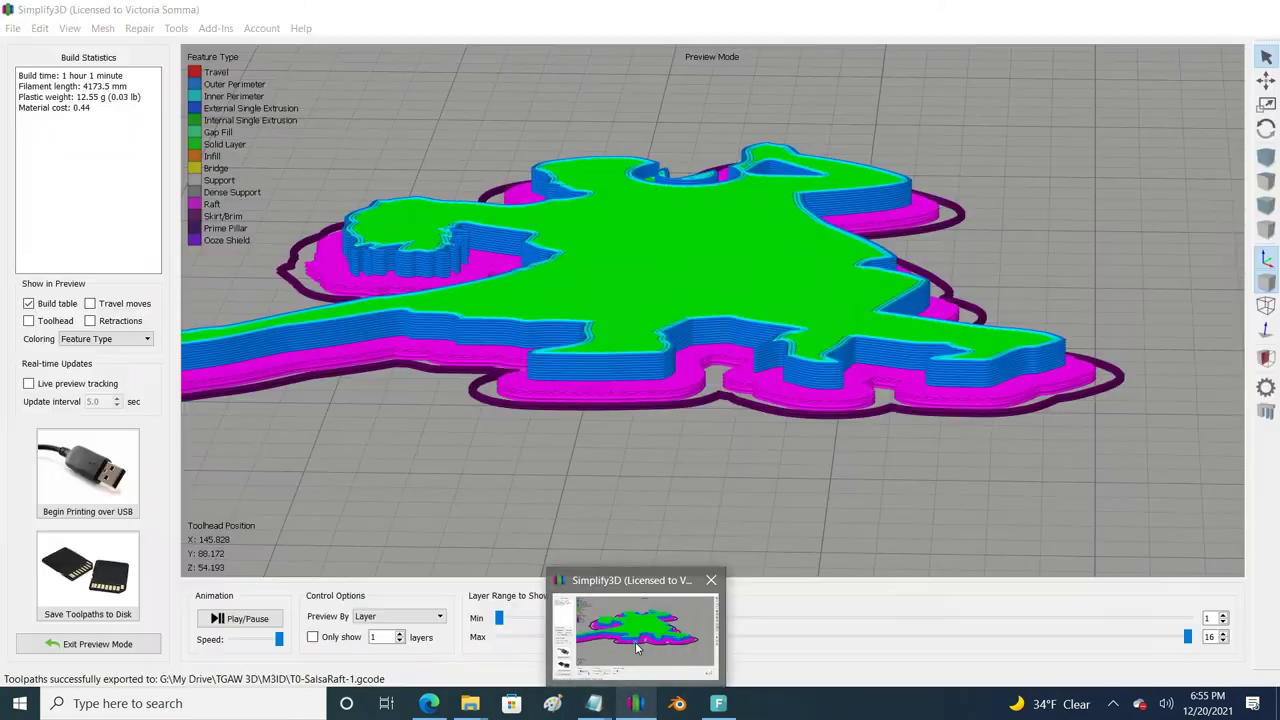
Limit the preview to layers 1–6, showing just the raft, and bring the Notepad G-code back.
left_click(1187, 636)
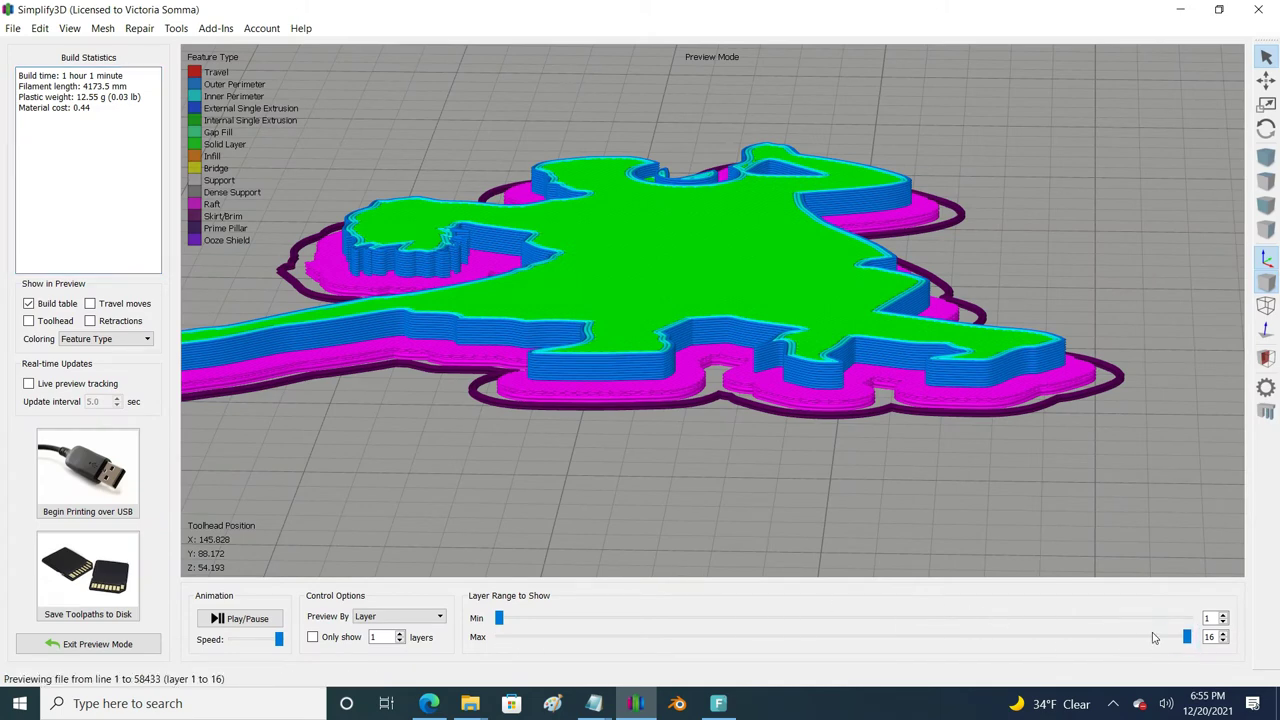
left_click_drag(1187, 637, 631, 643)
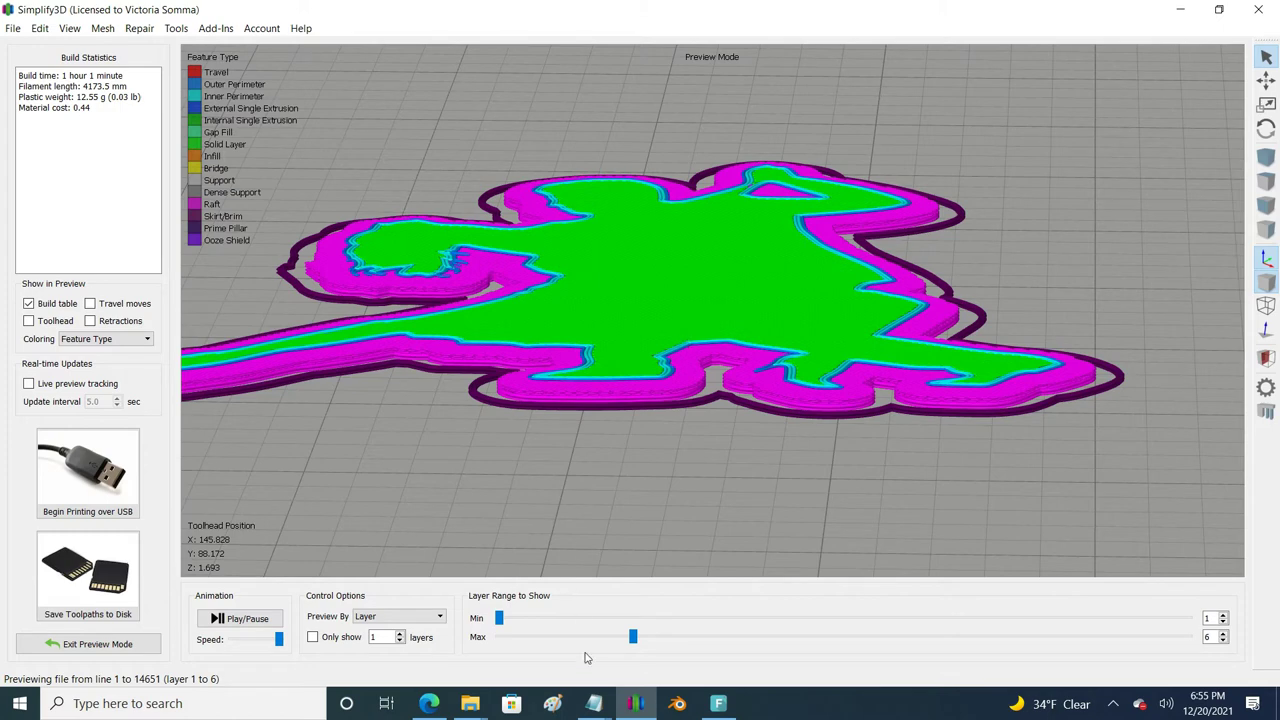
left_click(594, 703)
Search the T0-SalsaRaft-1.gcode text for 'layer 6' to find where that layer starts.
left_click(756, 648)
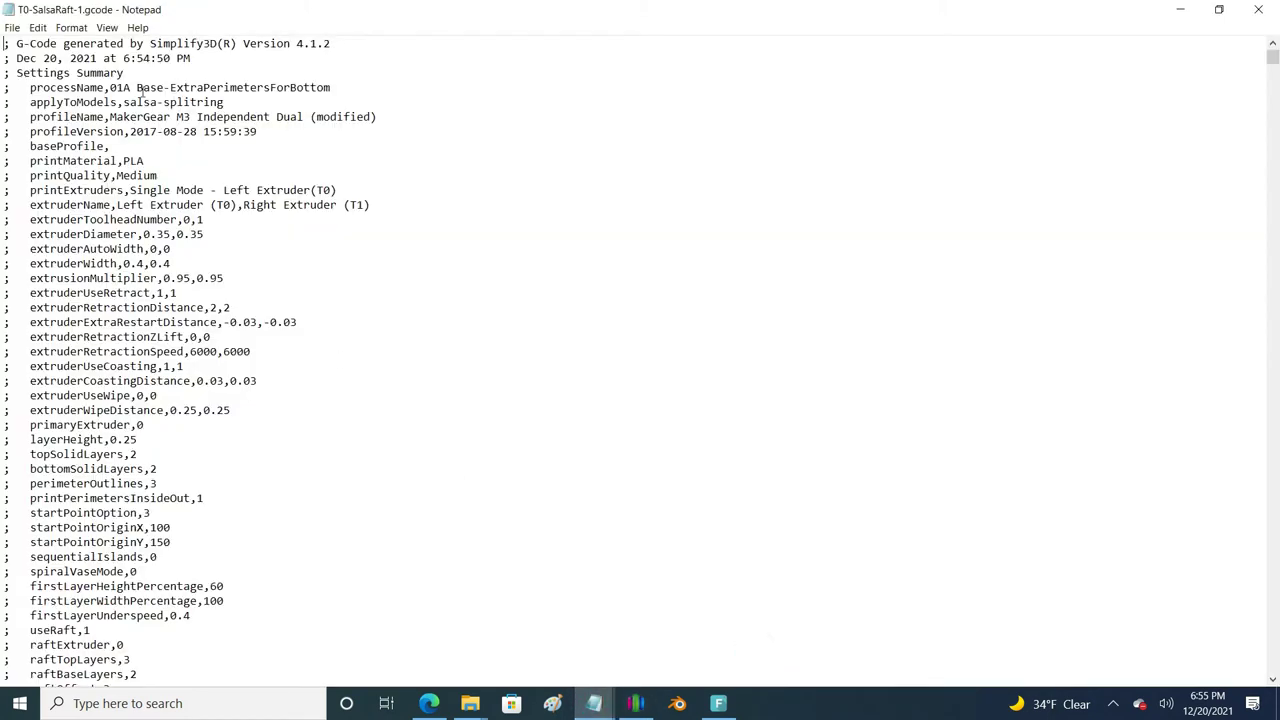
left_click(37, 27)
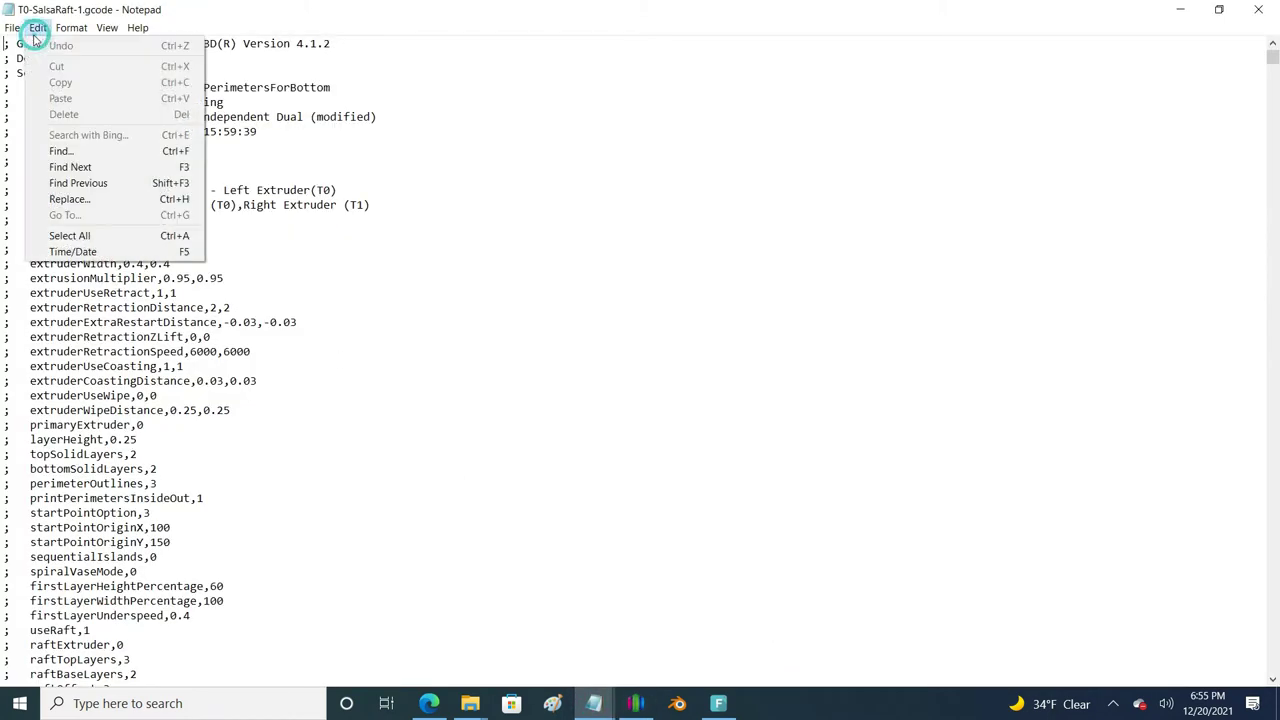
left_click(73, 150)
type("la")
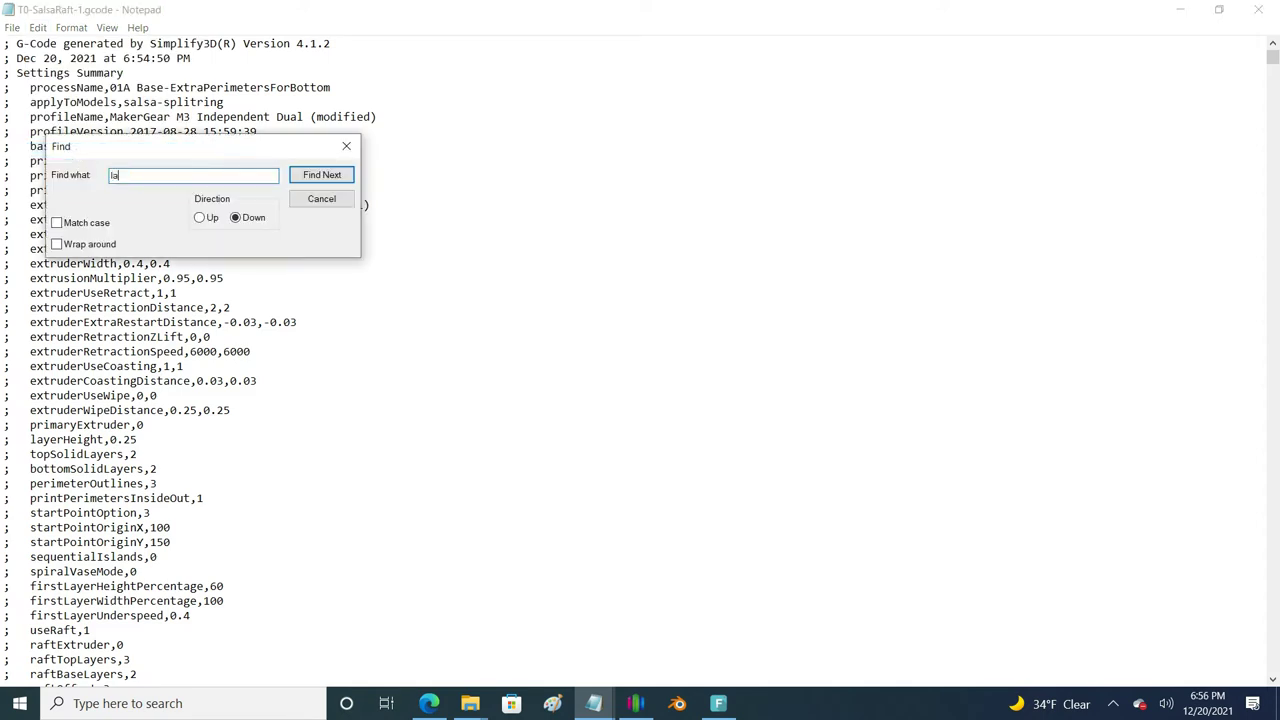
type("yer 6")
key("Return")
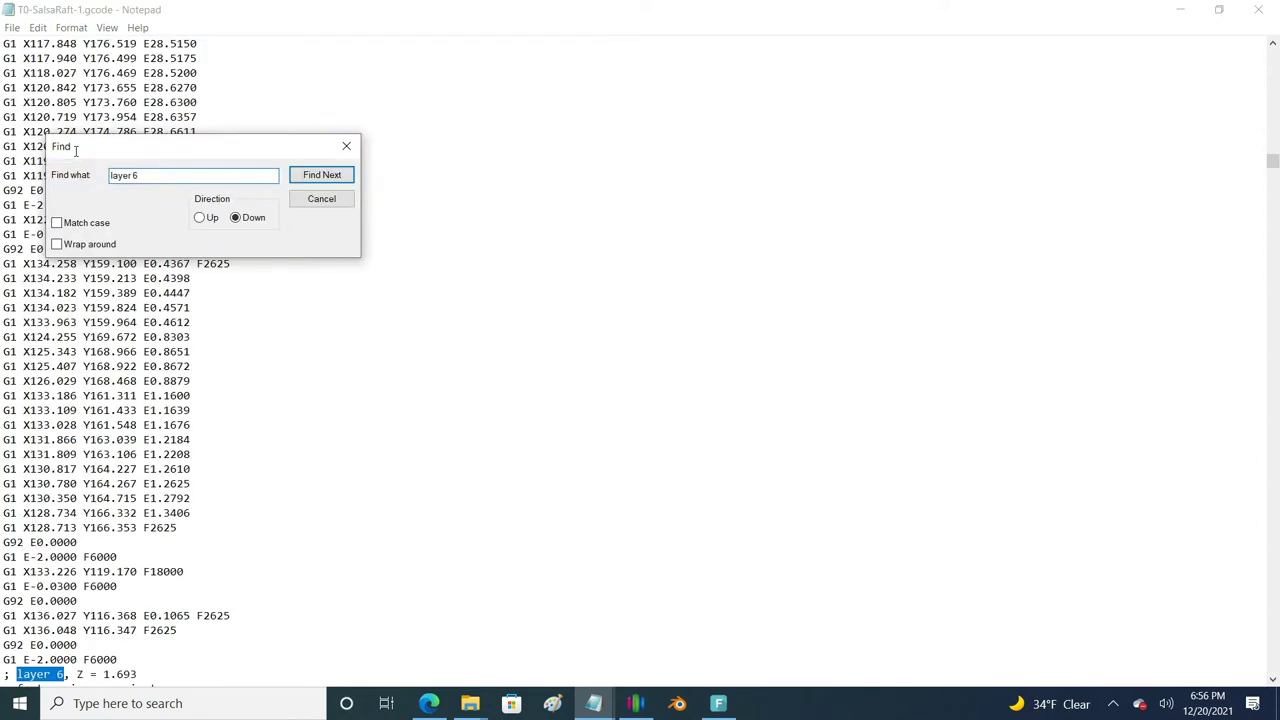
left_click(295, 203)
scroll(291, 200, "down", 4)
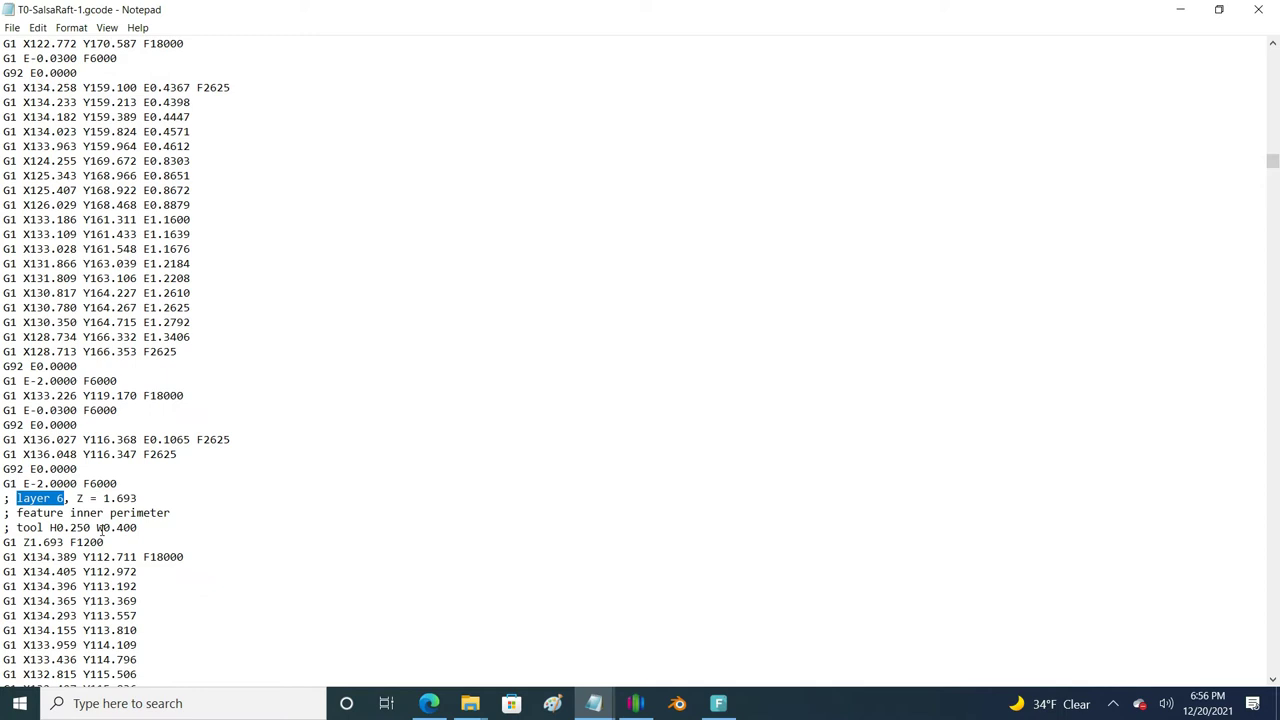
left_click_drag(77, 498, 158, 498)
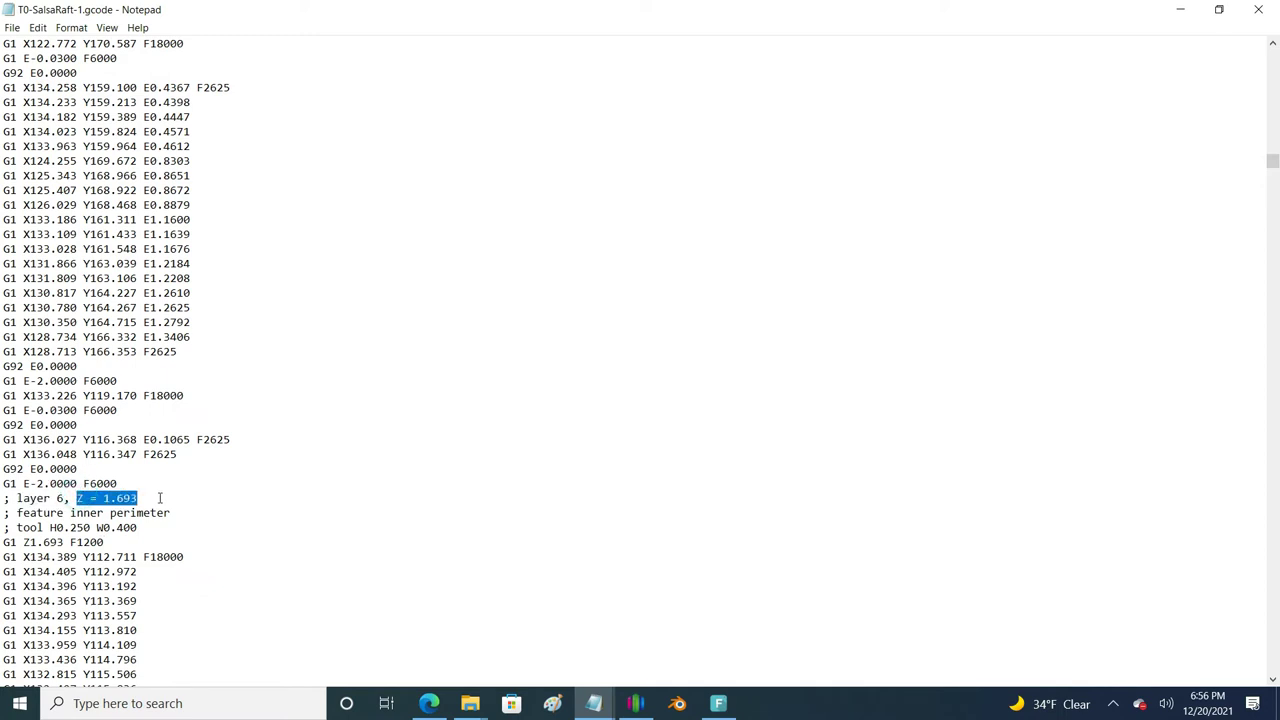
scroll(185, 500, "up", 3)
left_click_drag(1272, 157, 1268, 40)
Step through 'feature' search hits from the top to layer 6's inner perimeter.
left_click(224, 102)
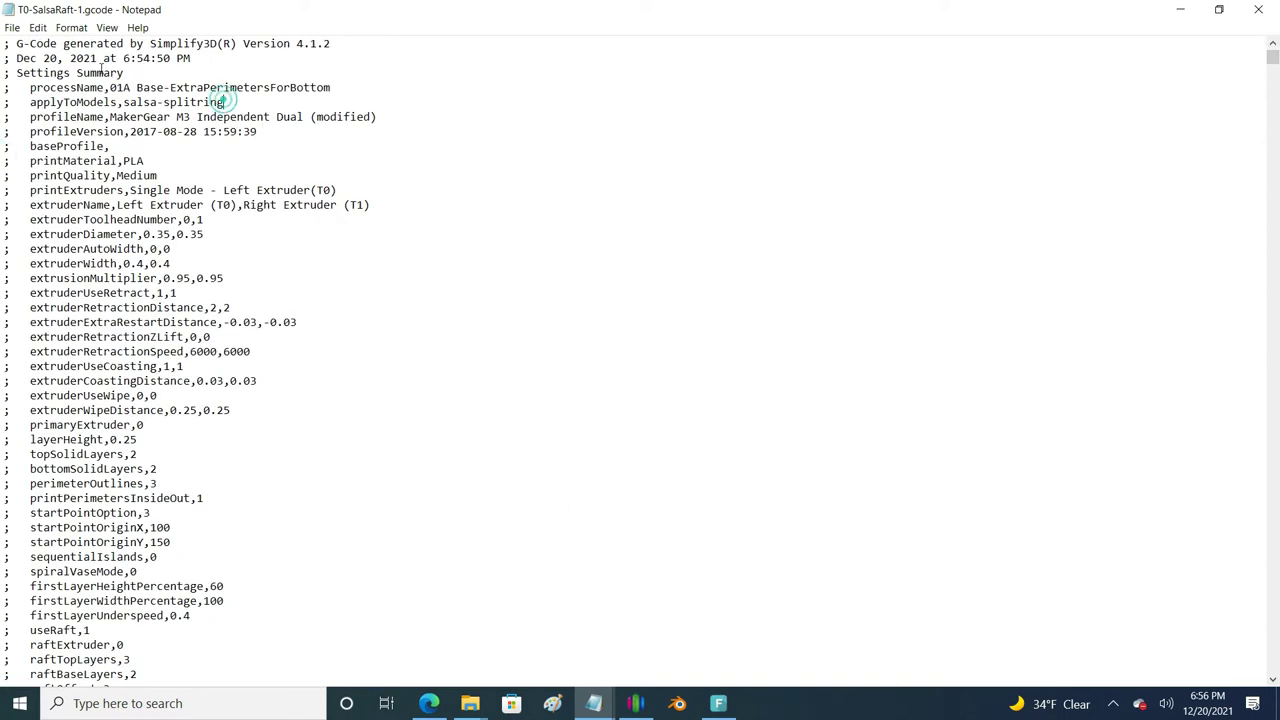
left_click(34, 30)
left_click(65, 147)
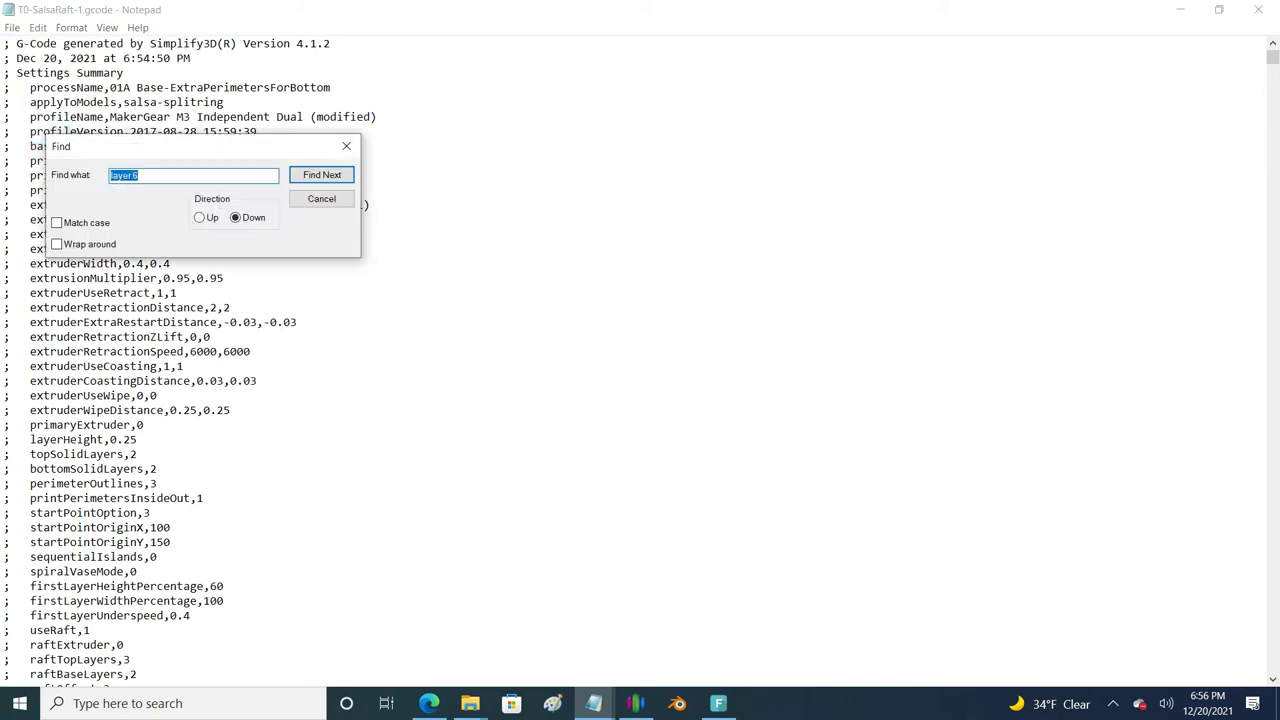
type("feature")
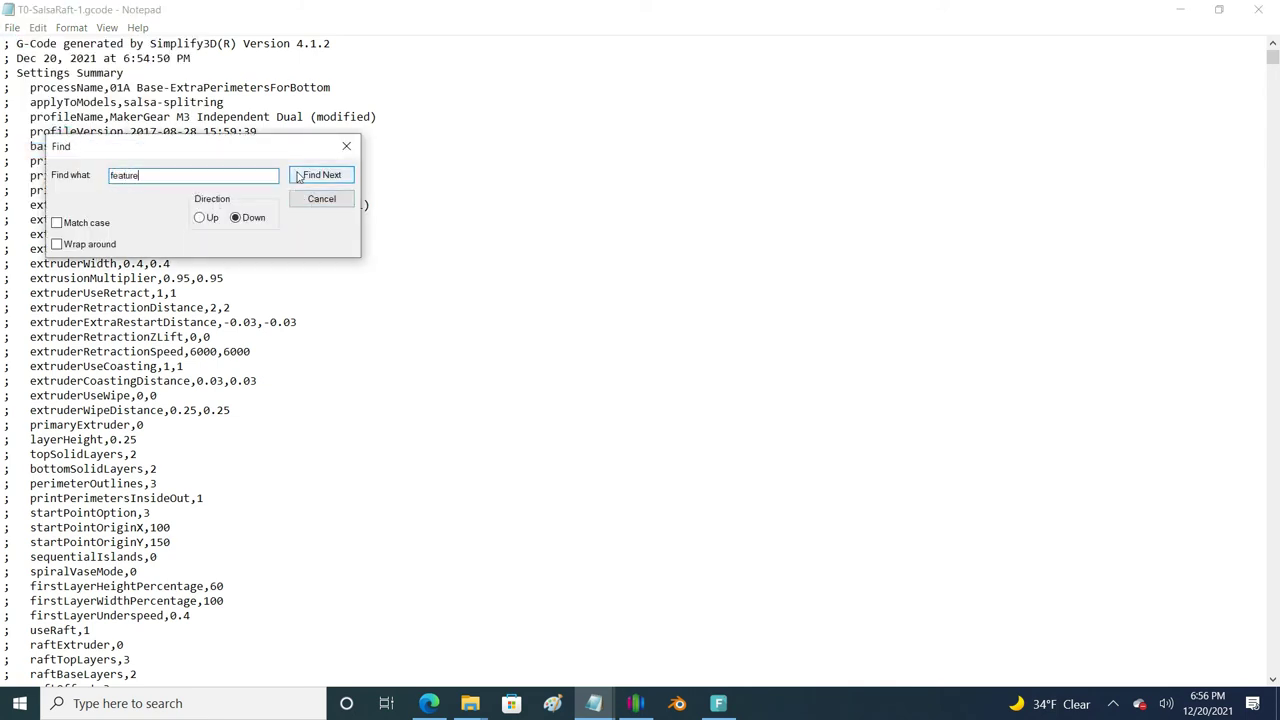
left_click(300, 177)
left_click(307, 178)
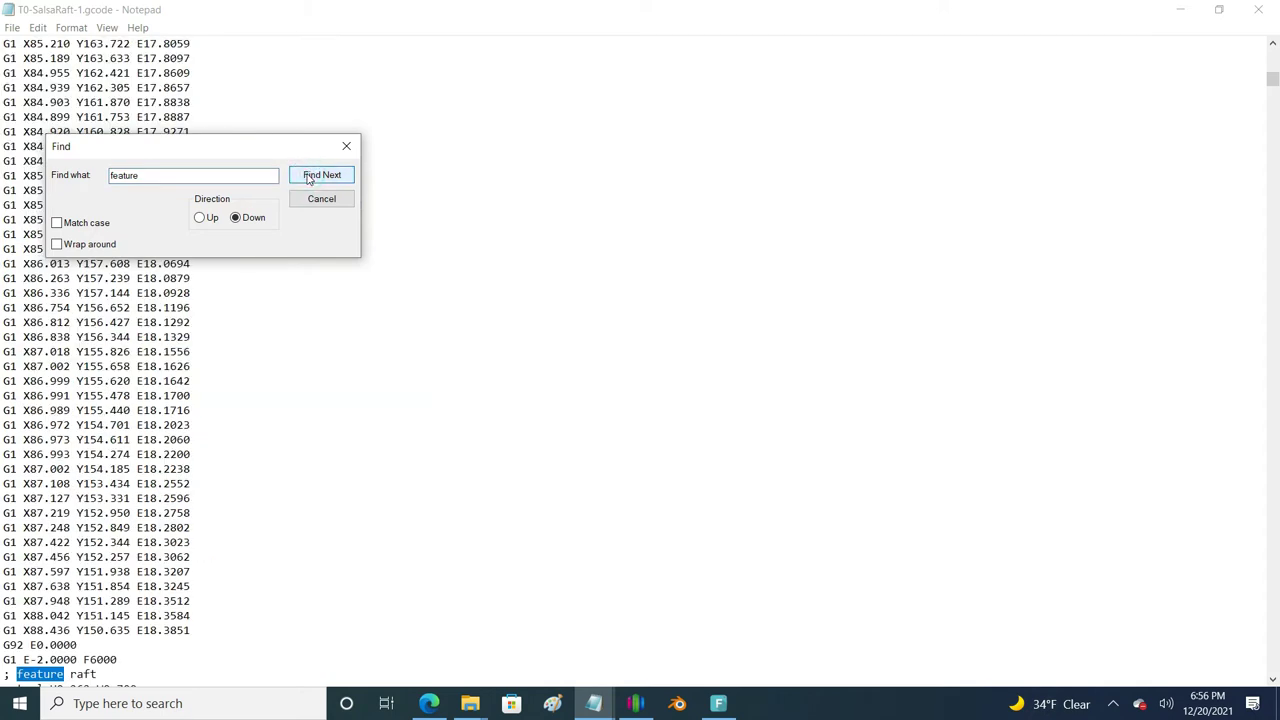
left_click(309, 180)
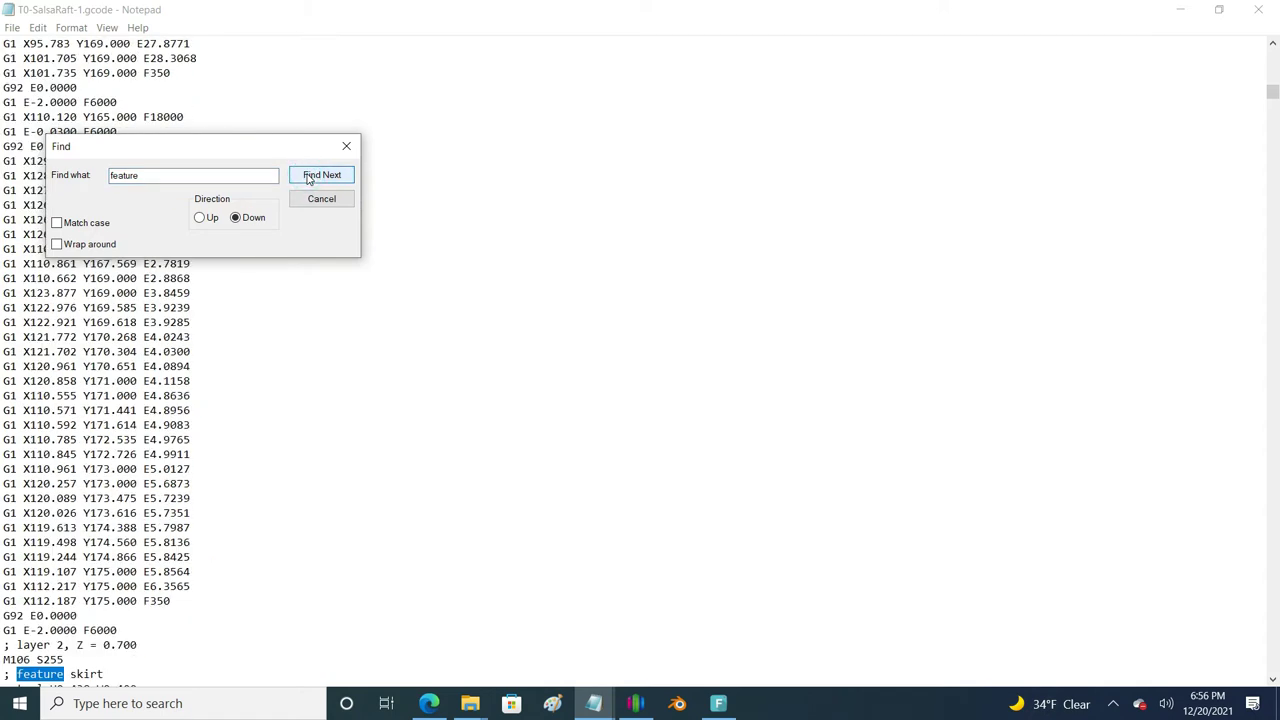
left_click(309, 180)
left_click(309, 180)
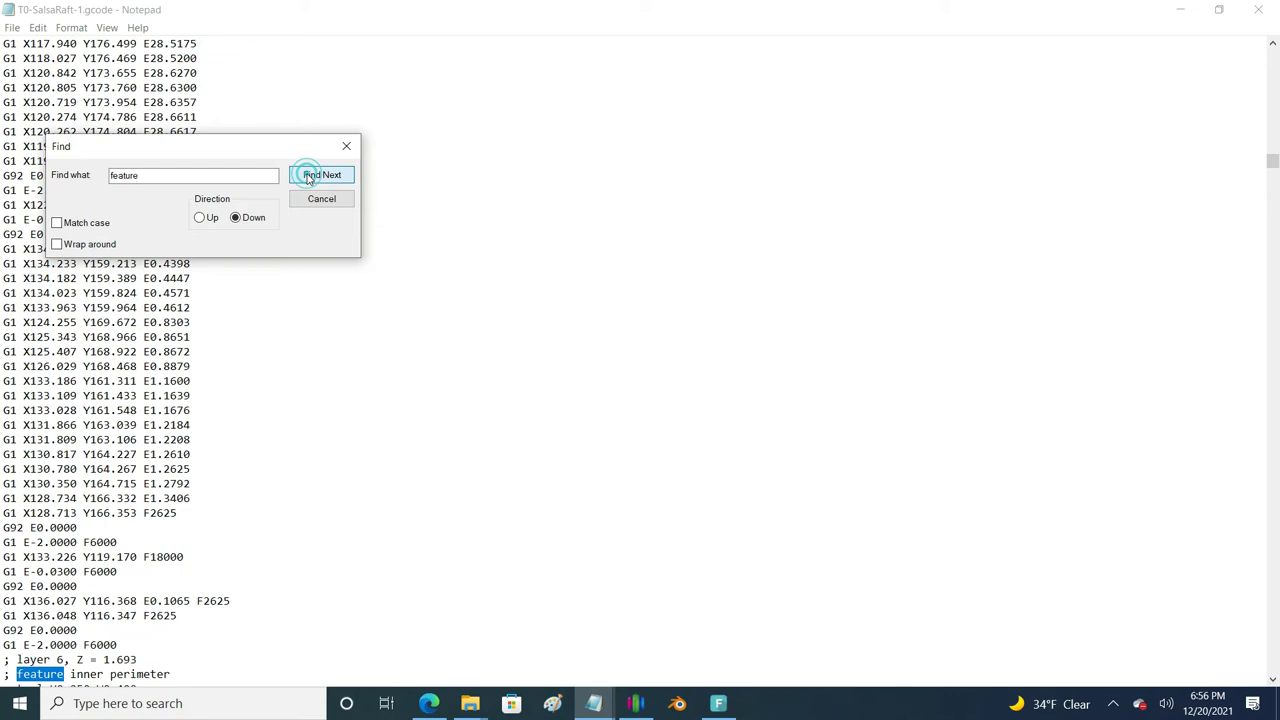
Highlight 'Z = 1.693' on the layer 6 inner perimeter line.
left_click_drag(297, 151, 574, 113)
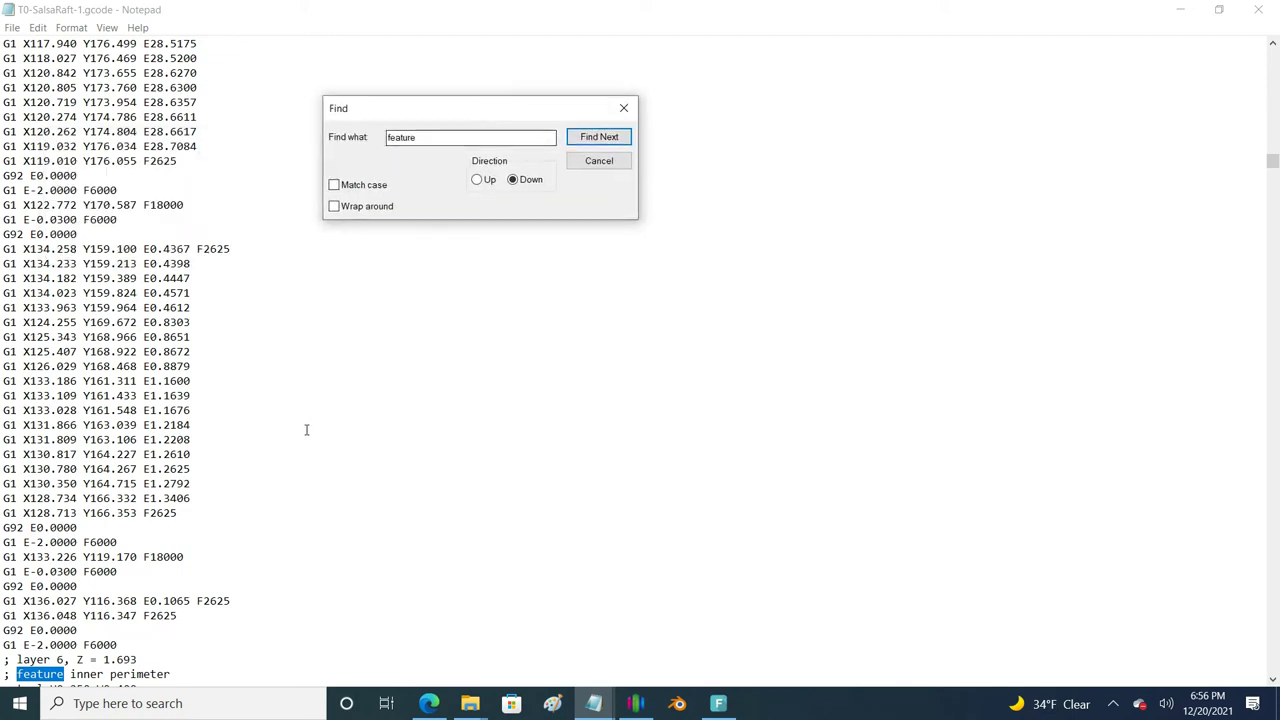
scroll(139, 591, "down", 2)
scroll(75, 608, "down", 1)
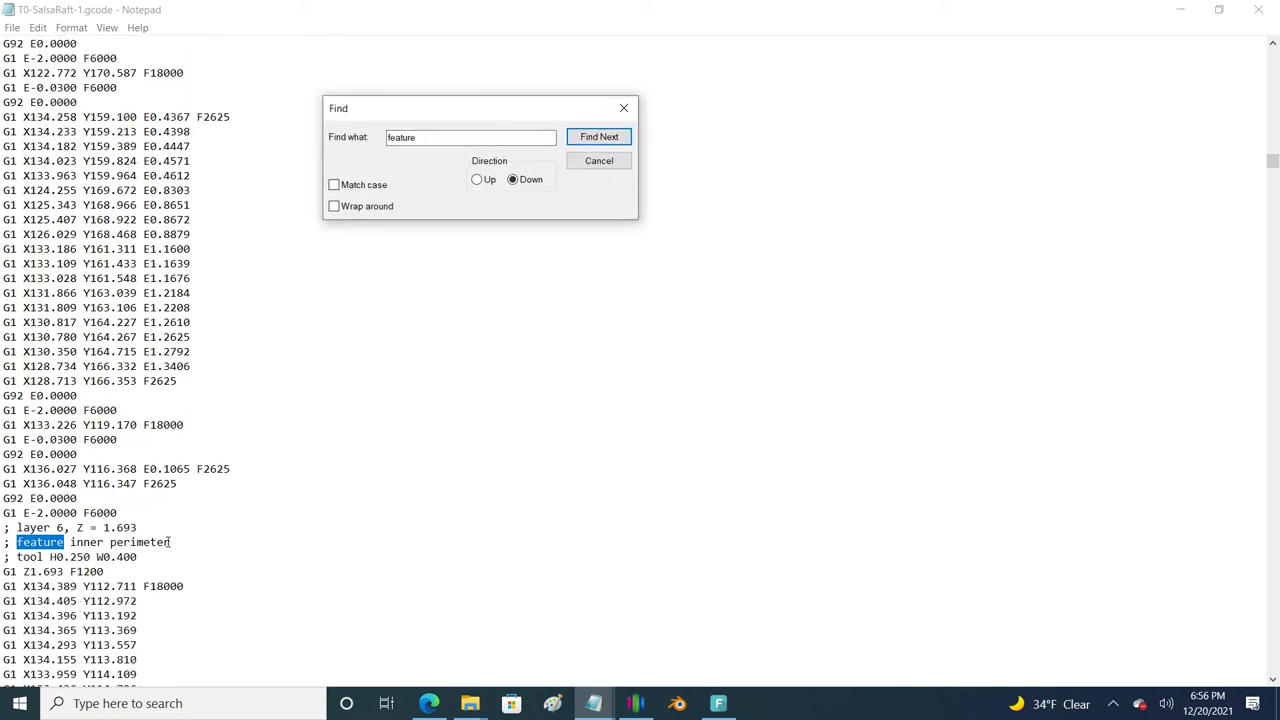
left_click_drag(170, 543, 76, 527)
left_click(5, 550)
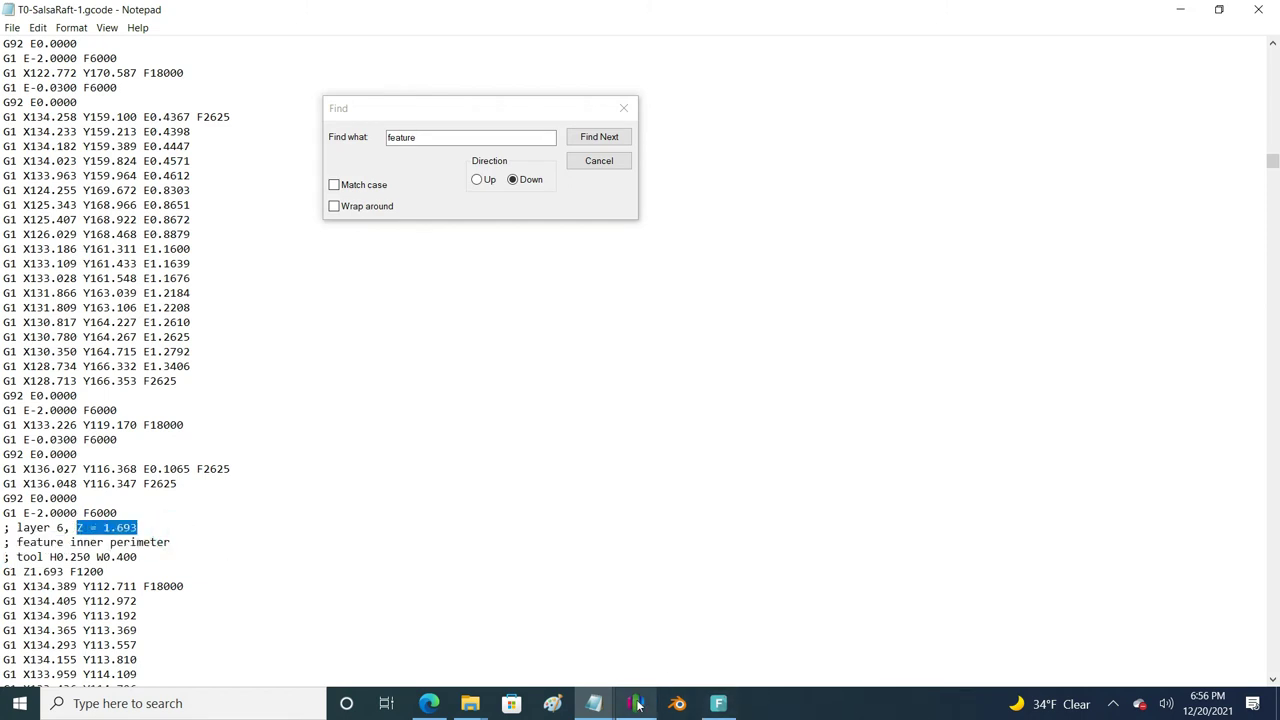
mouse_move(636, 706)
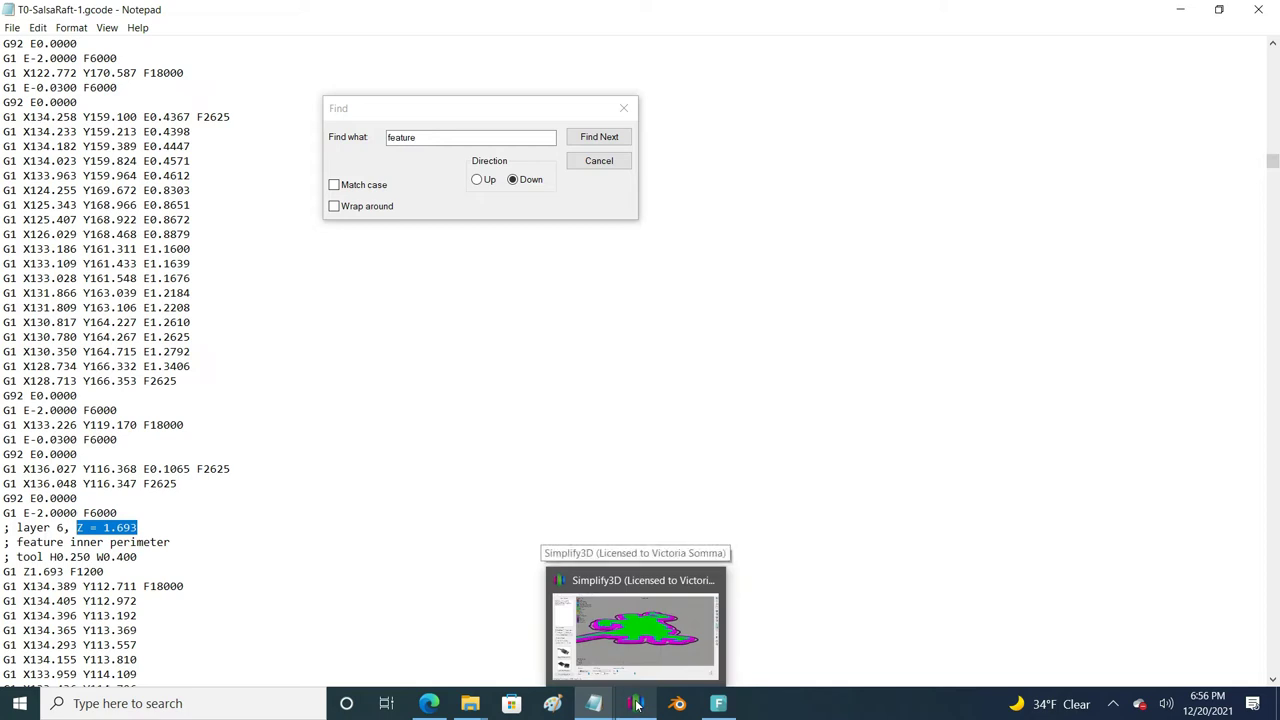
Exit preview and check that 01A's Layer tab shows a 0.2500 mm primary layer height.
left_click(636, 706)
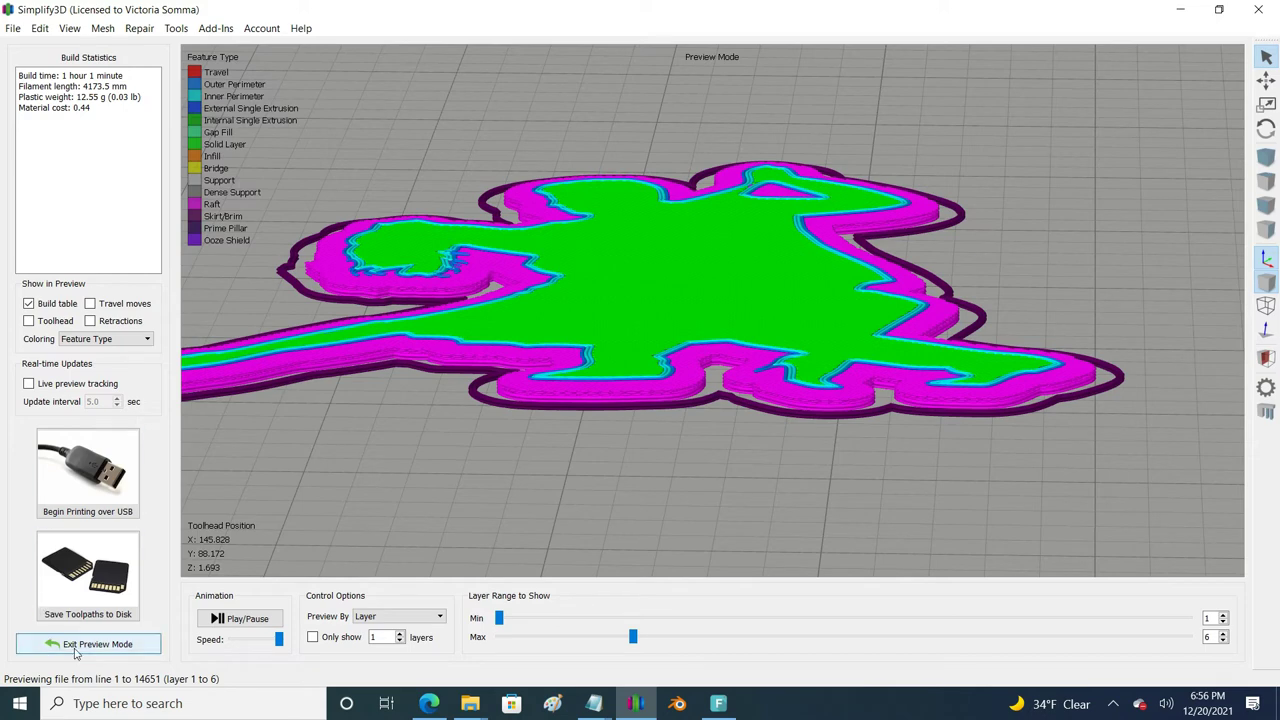
left_click(75, 645)
double_click(66, 406)
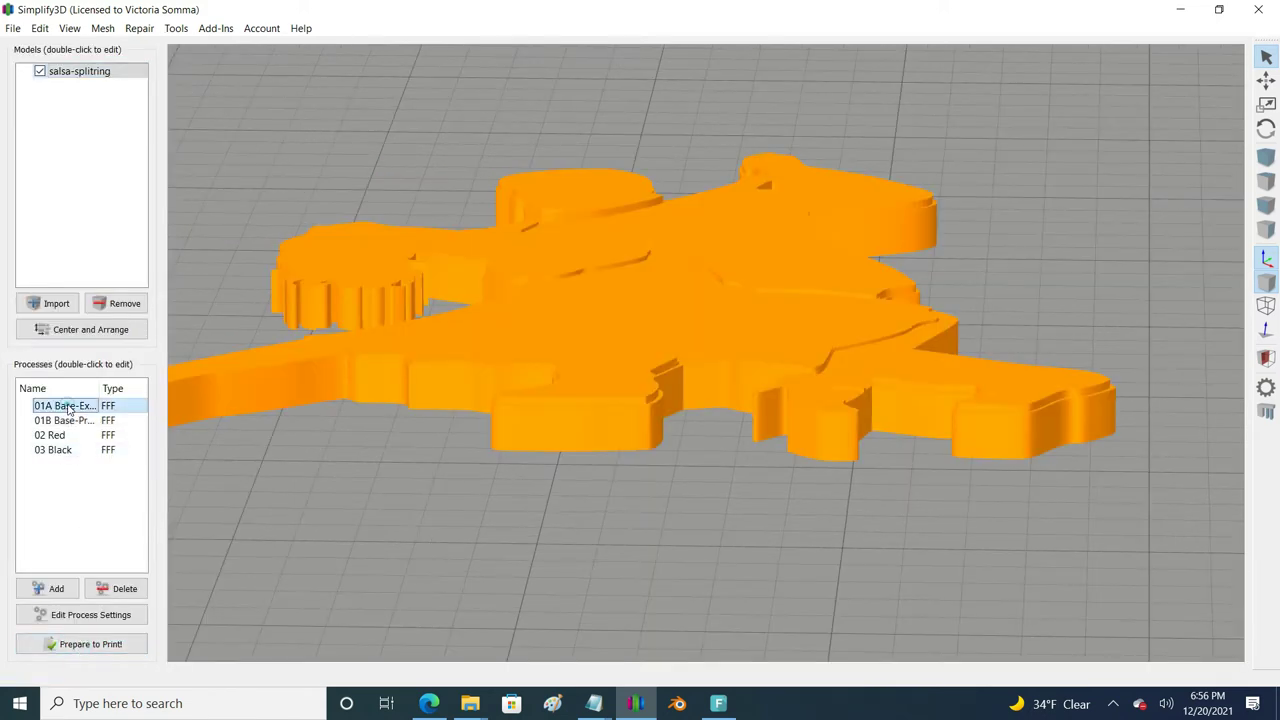
left_click(274, 240)
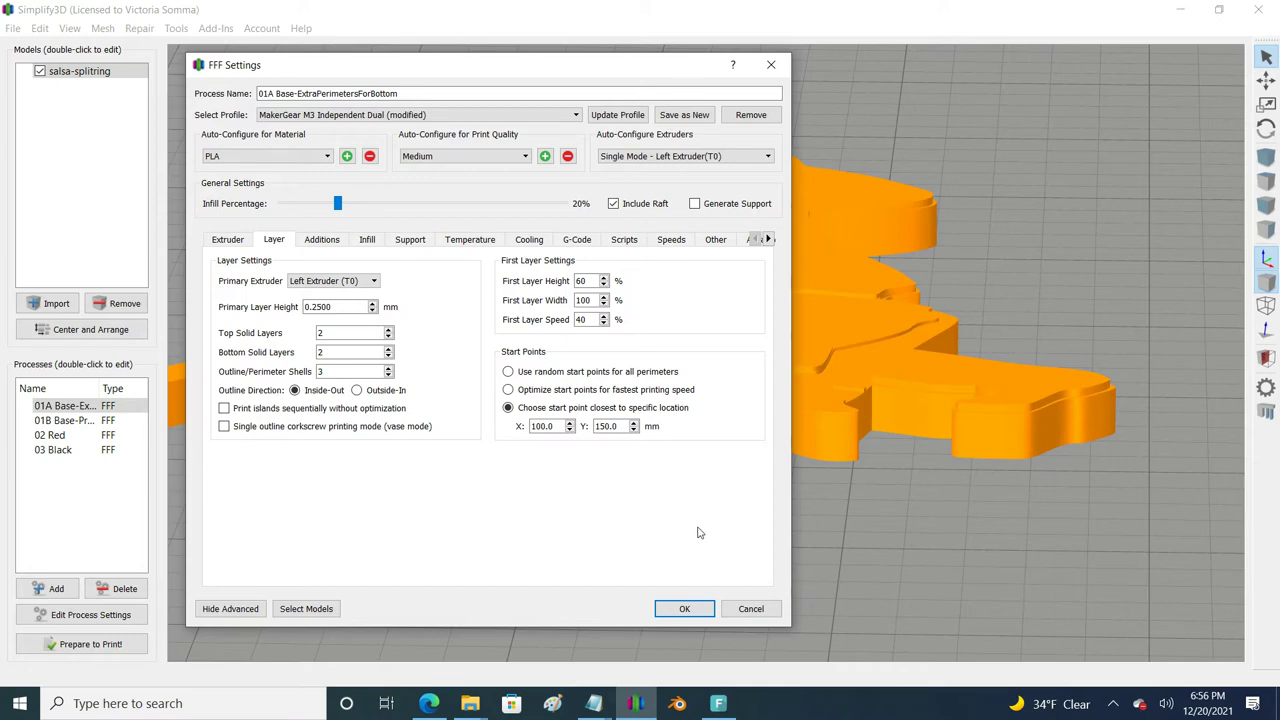
left_click(594, 703)
Return to T0-SalsaRaft-1.gcode and reselect 'Z = 1.693' on the layer 6 line.
left_click(755, 652)
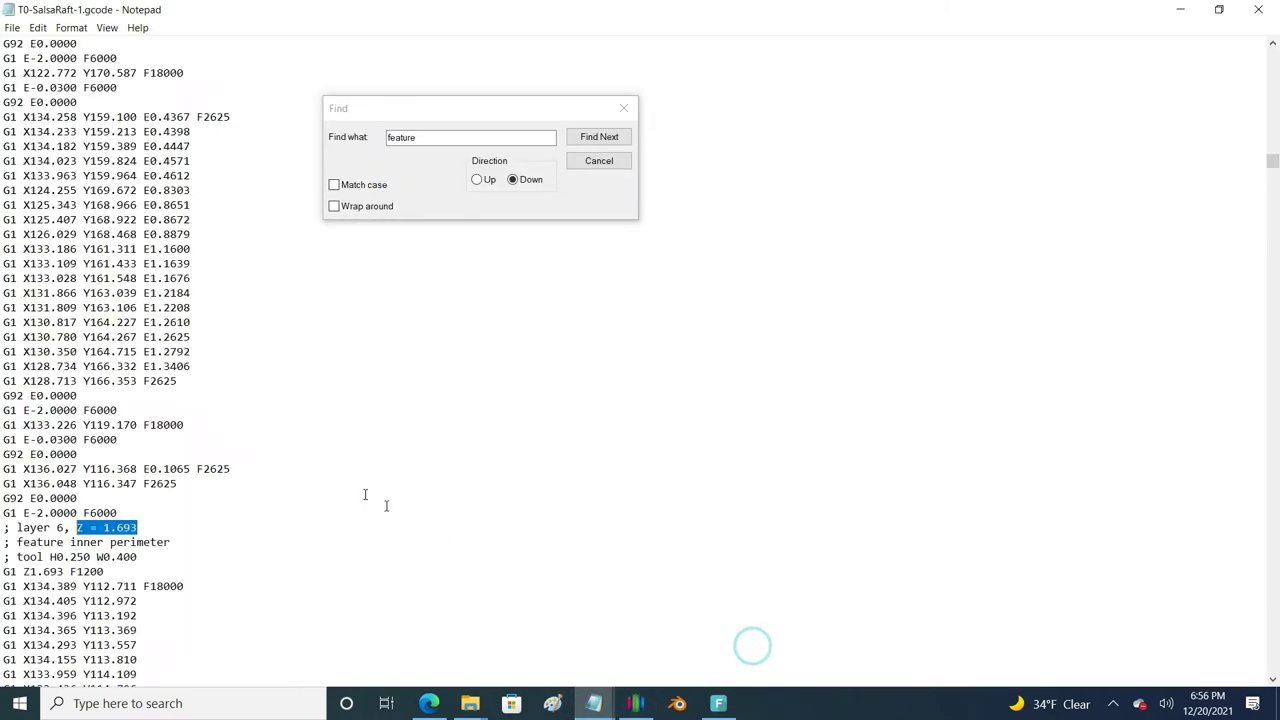
left_click(262, 530)
left_click_drag(163, 527, 77, 527)
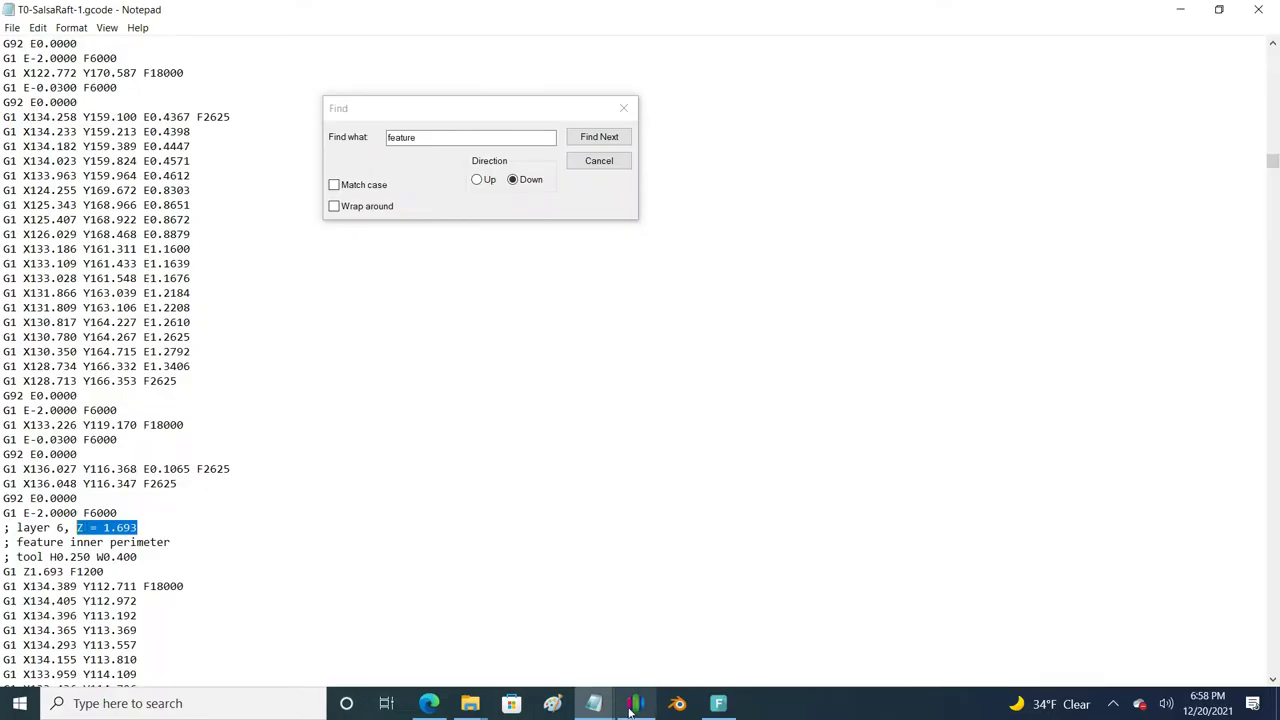
Check the 01A primary layer height of 0.2500 mm, then open a new blank Notepad window.
left_click(632, 703)
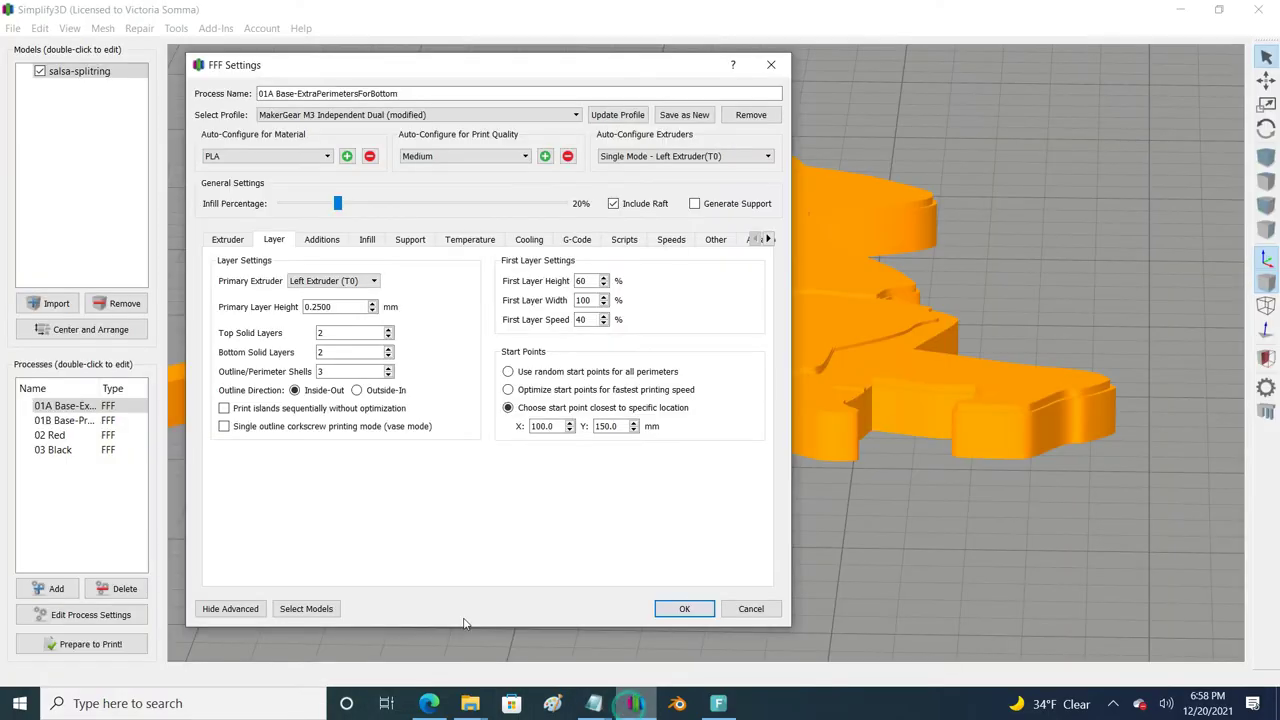
double_click(338, 307)
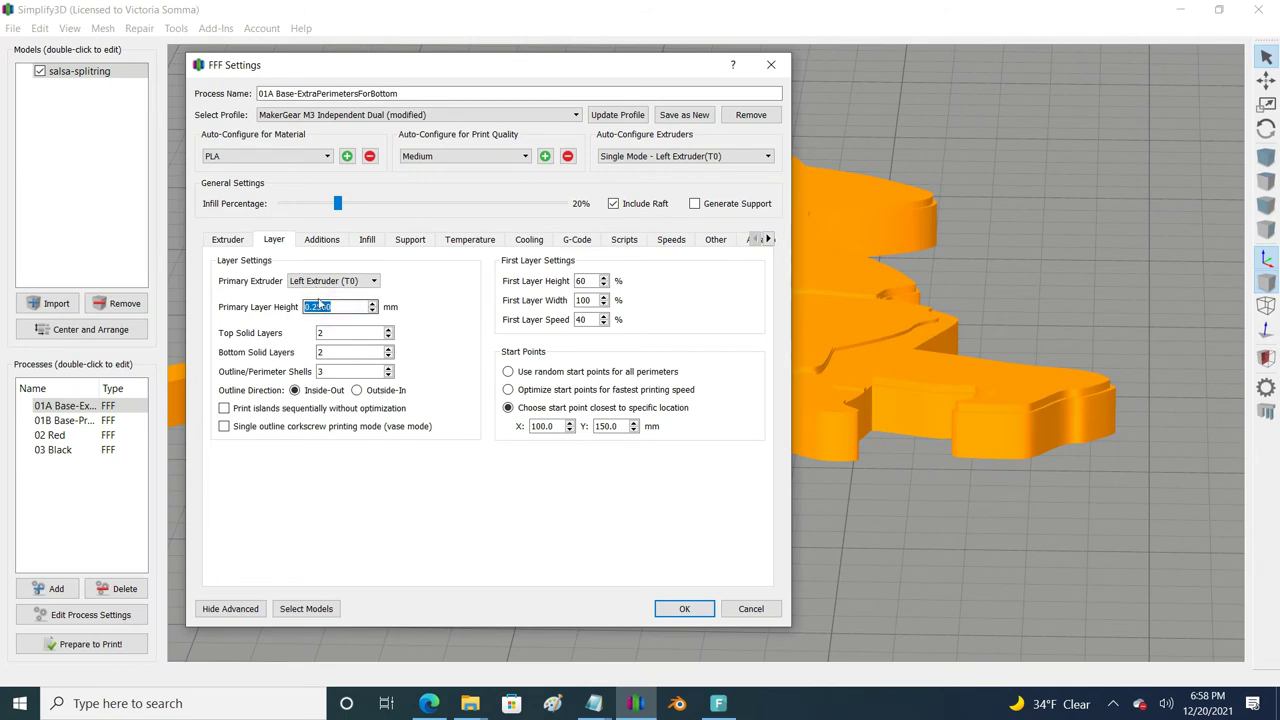
left_click(593, 703)
left_click_drag(593, 703, 585, 637)
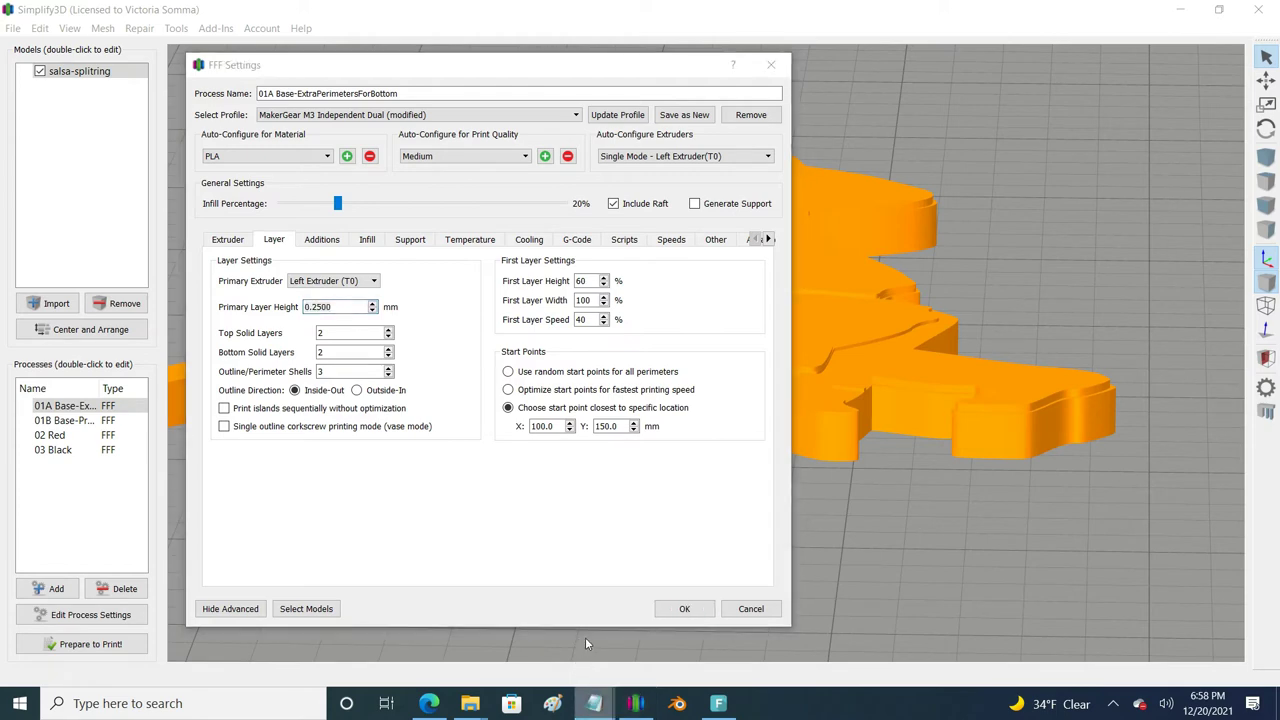
left_click(580, 611)
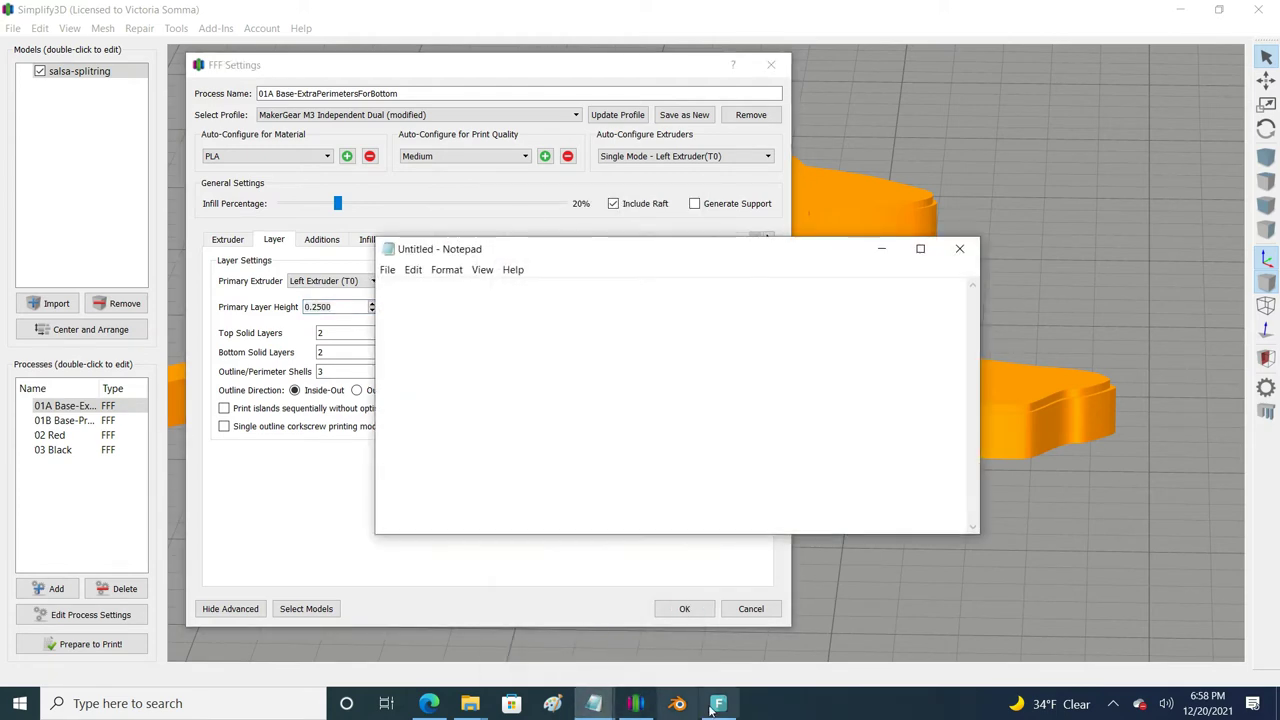
Select the 1.693 height on the layer 6 line of T0-SalsaRaft-1.gcode.
mouse_move(583, 706)
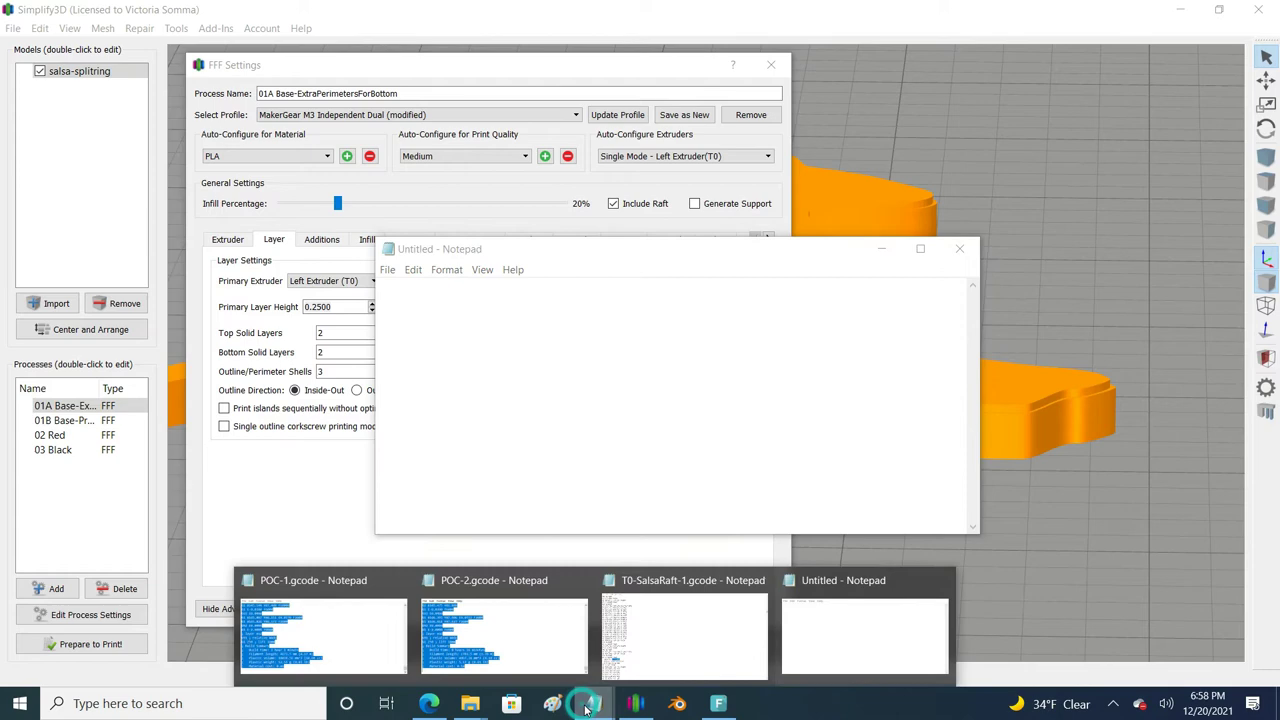
left_click(636, 645)
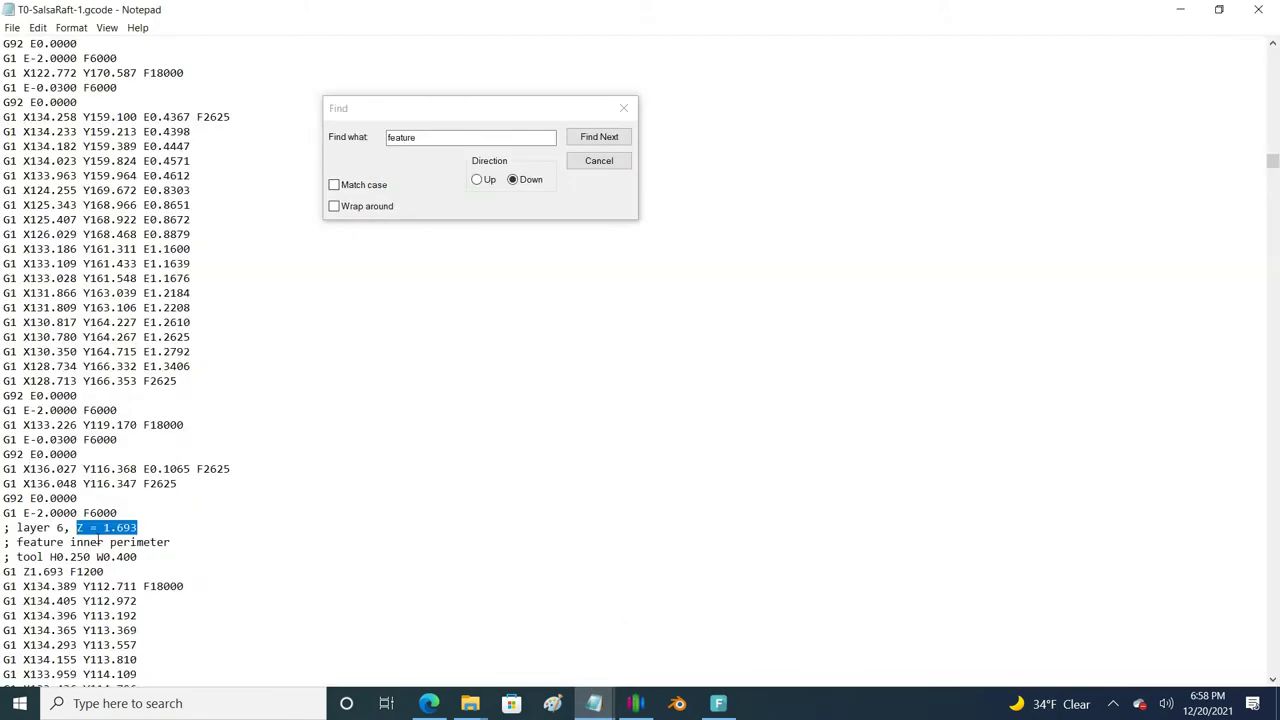
left_click(103, 530)
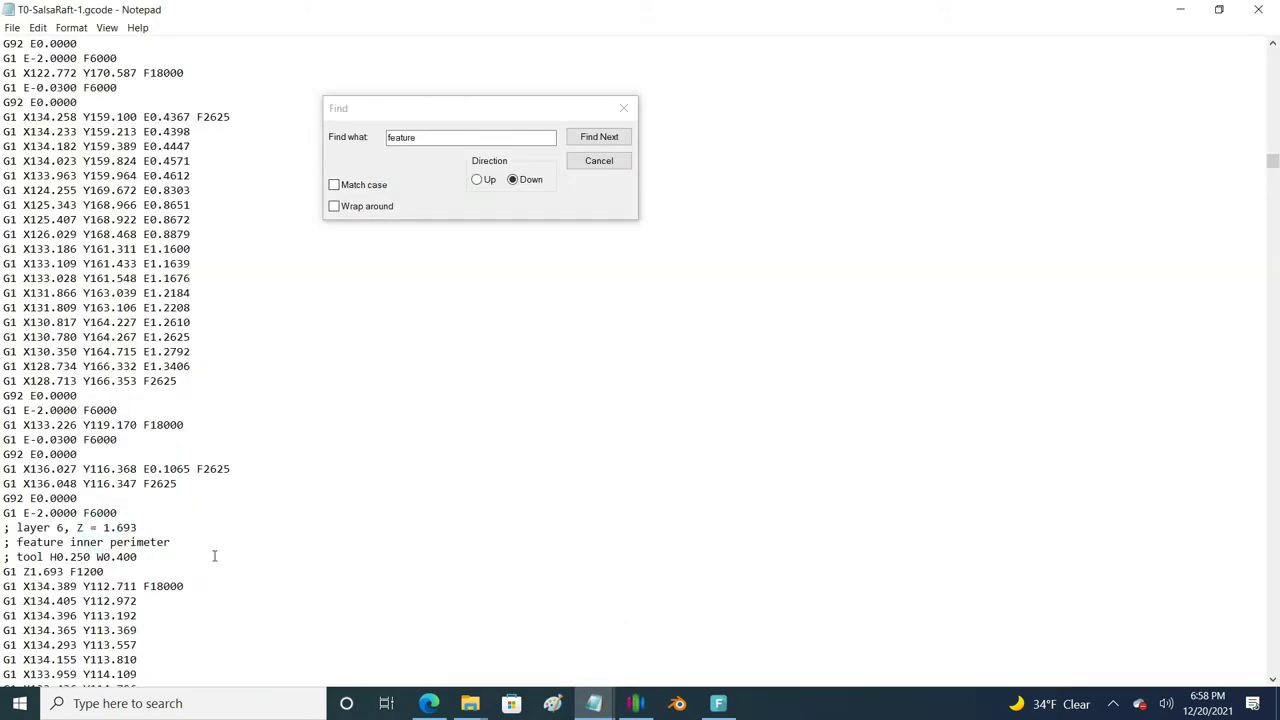
key("shift+End")
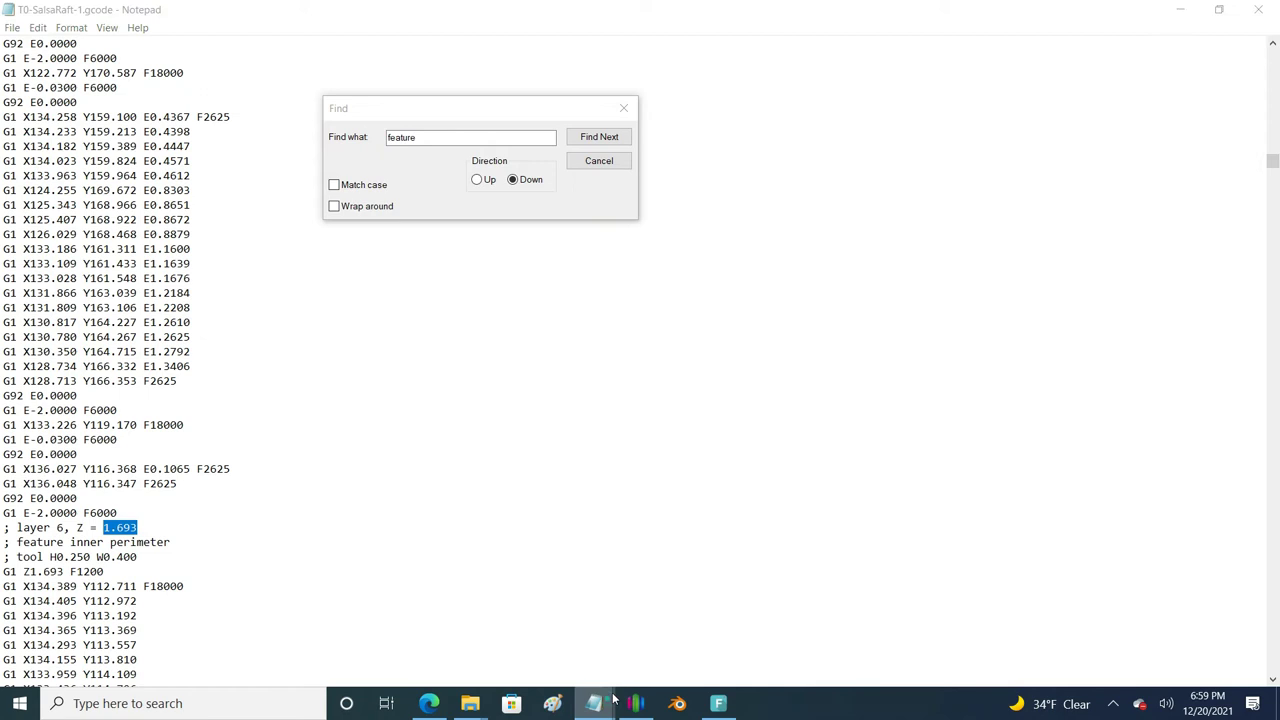
Write the calculation 1.693 - 0.25 = 1.44 in the Untitled note.
mouse_move(613, 699)
left_click(809, 610)
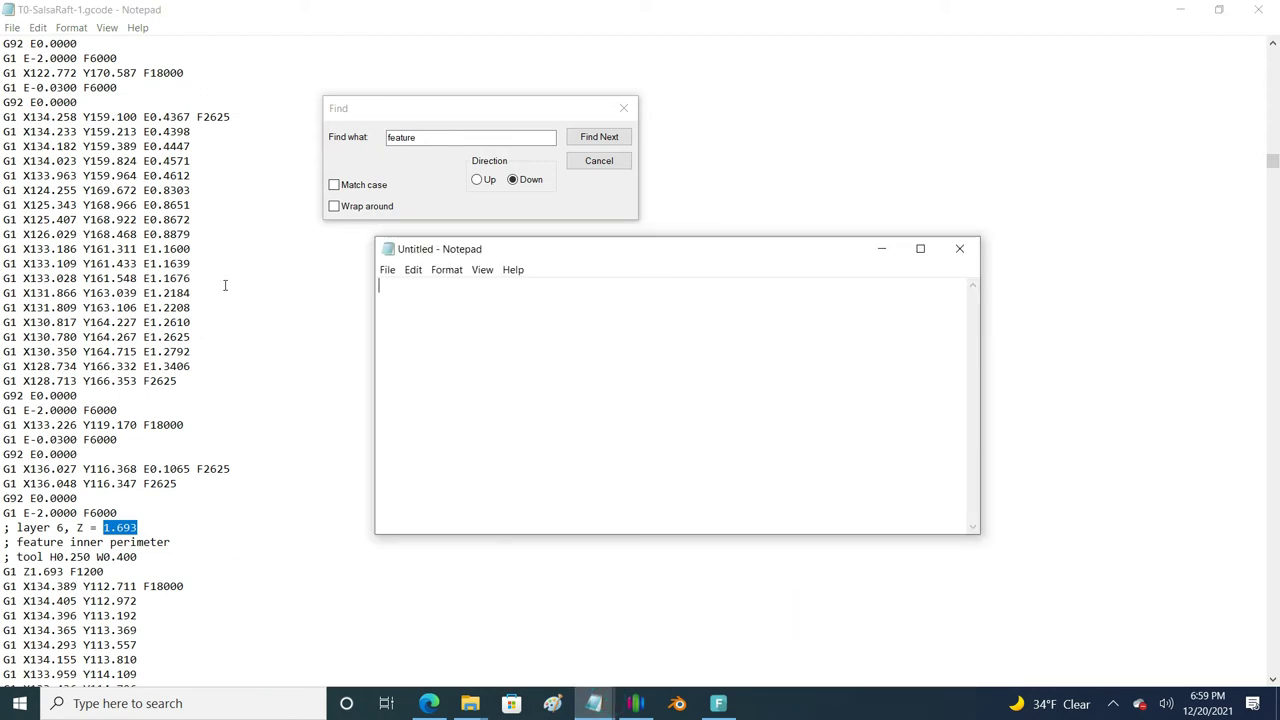
type("1.693 - 0.25 = 1.44")
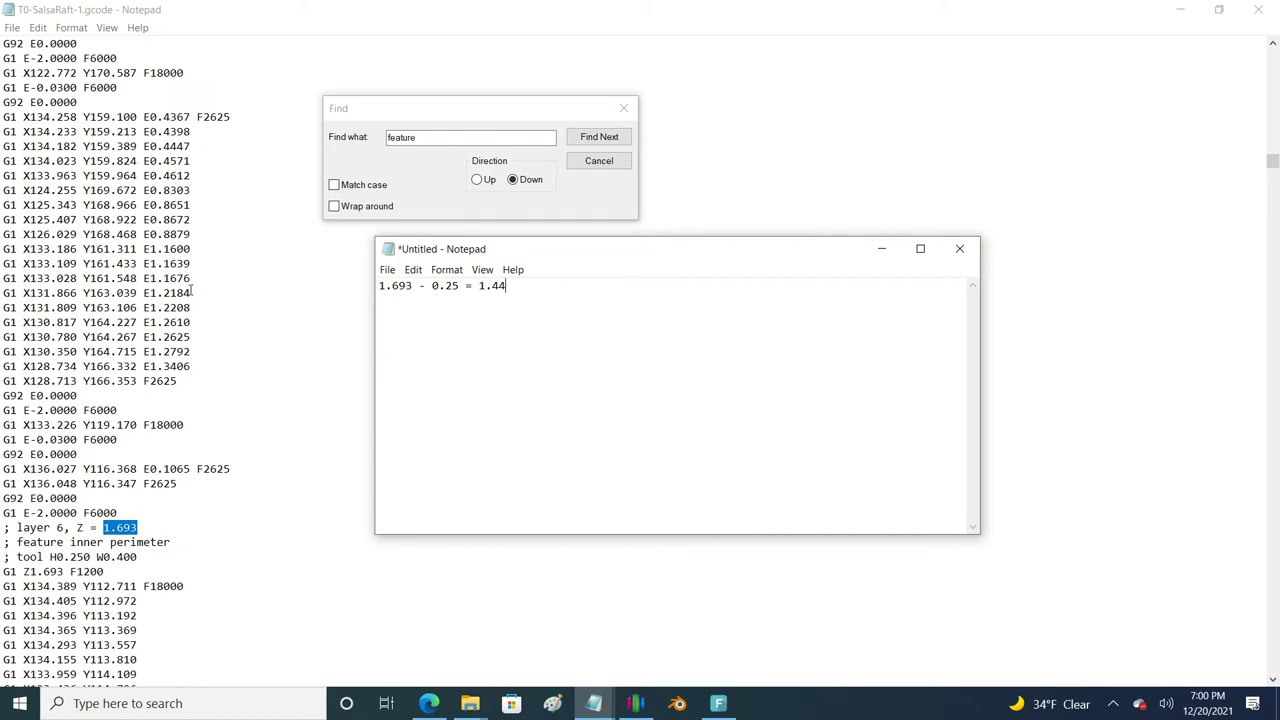
left_click(636, 705)
Cancel the process settings and change salsa-splitring's Z offset from 2.00 to 3.44 mm.
left_click(746, 608)
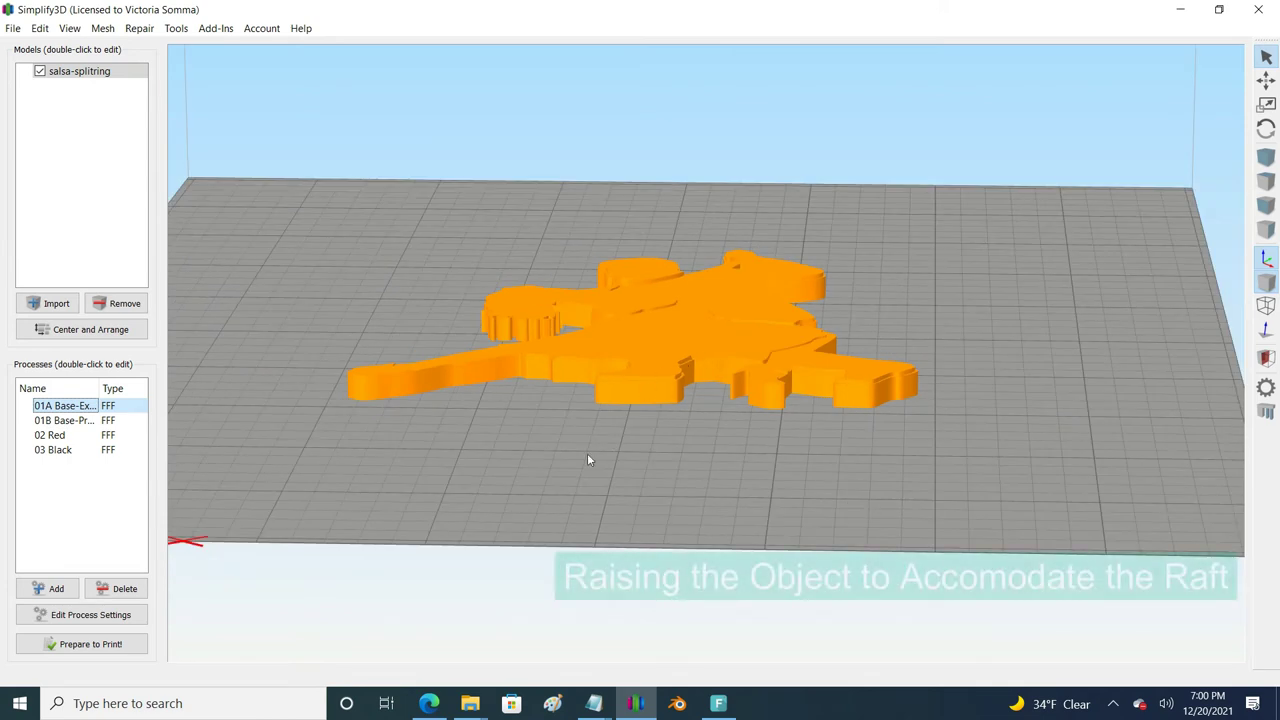
left_click_drag(586, 457, 698, 348)
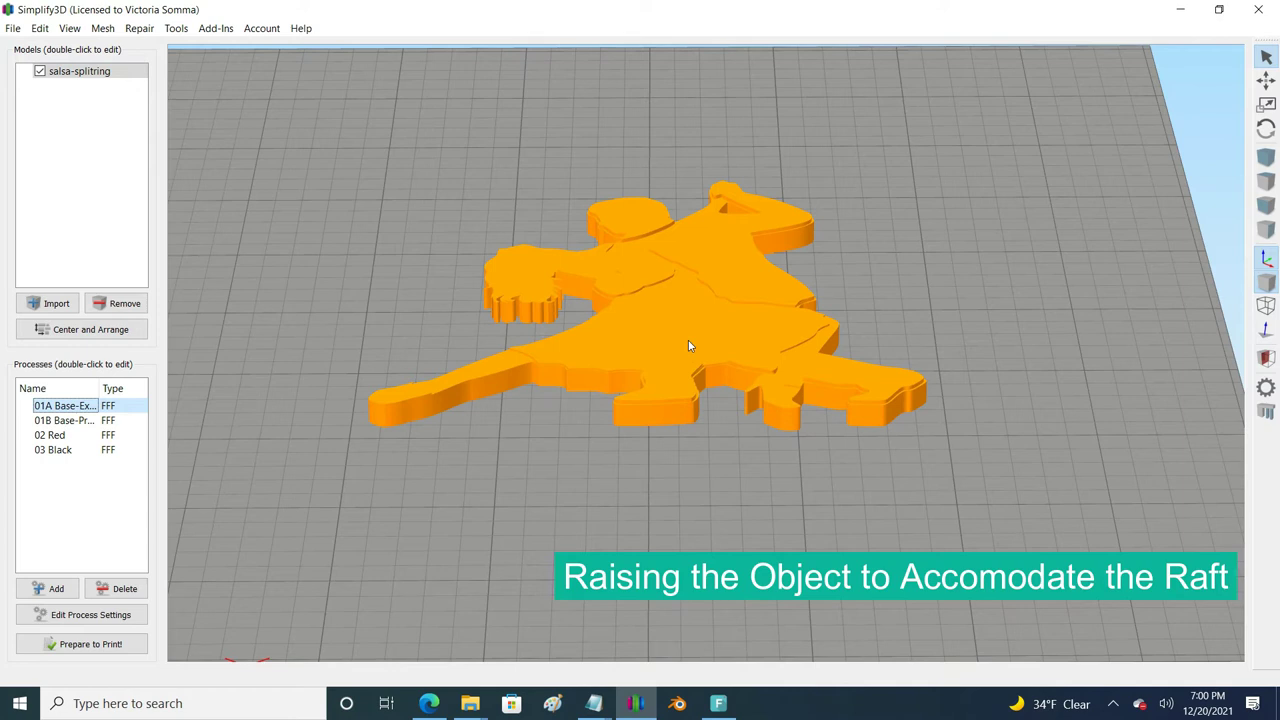
double_click(687, 342)
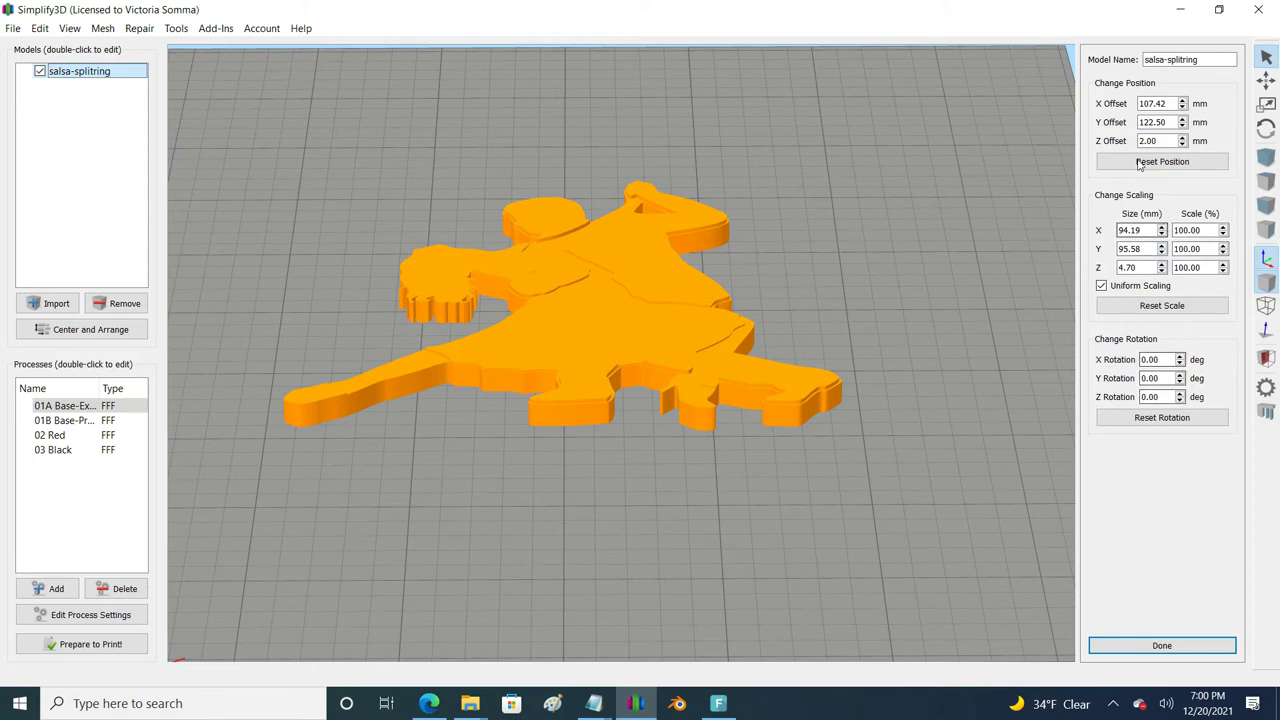
left_click(1098, 141)
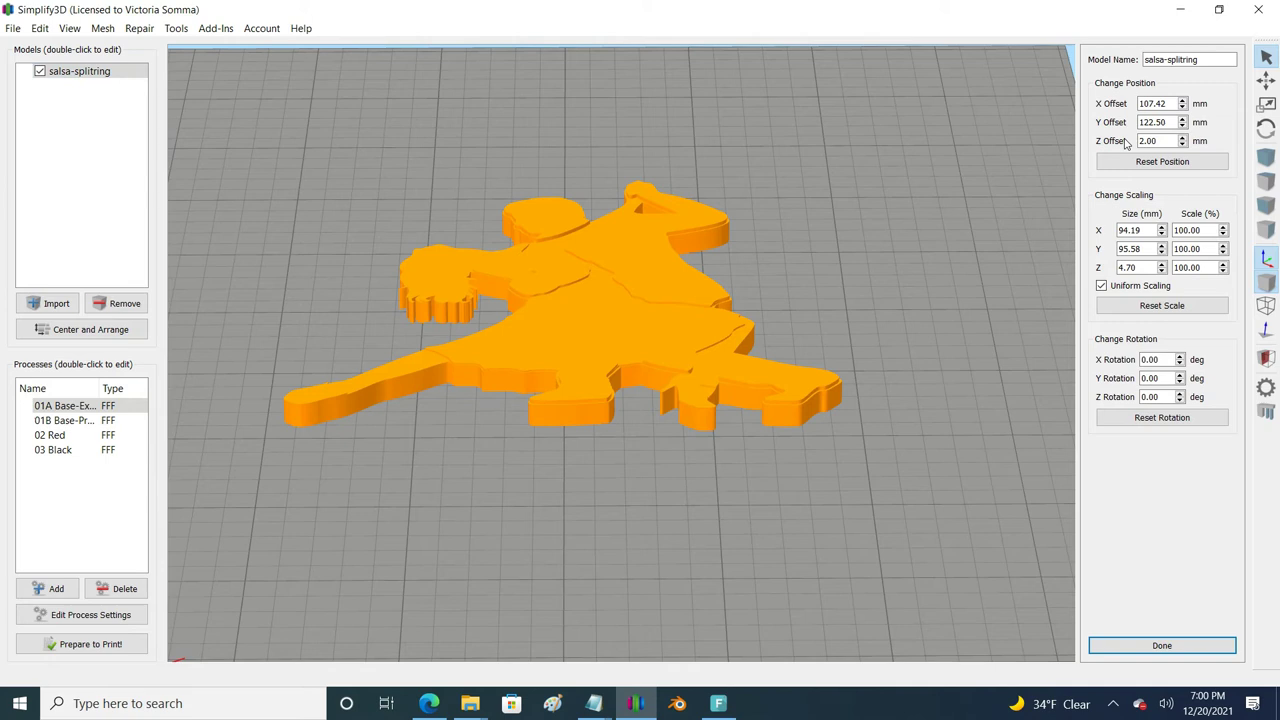
double_click(1148, 141)
type("3.44")
key("Return")
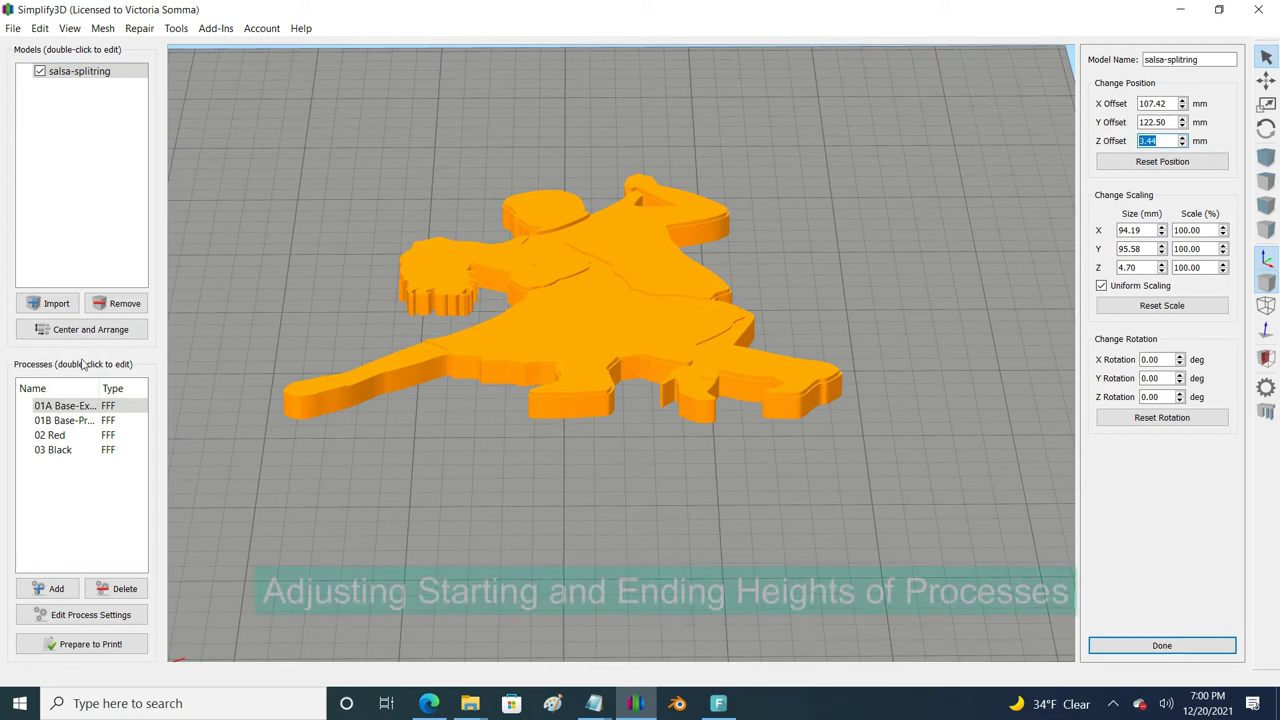
Open 01B's advanced settings, showing start height 2.75 and stop height 4.00.
double_click(64, 420)
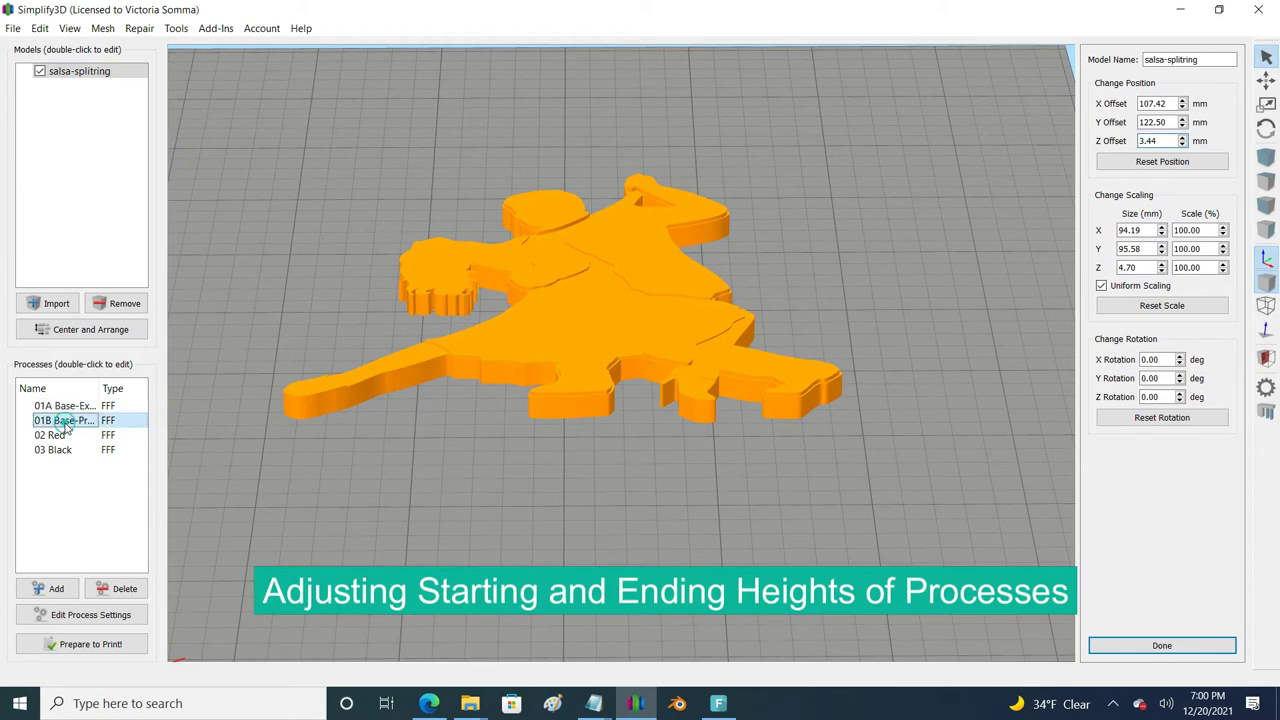
left_click(767, 239)
left_click(719, 240)
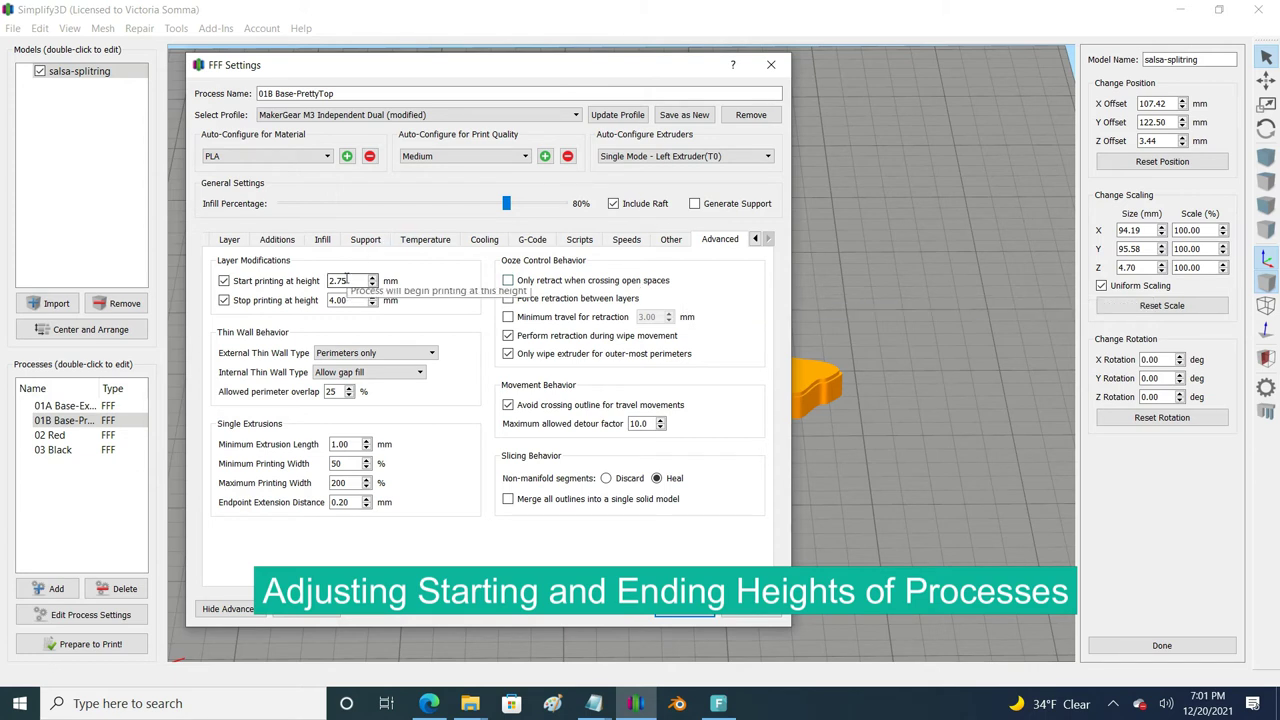
left_click_drag(348, 281, 320, 282)
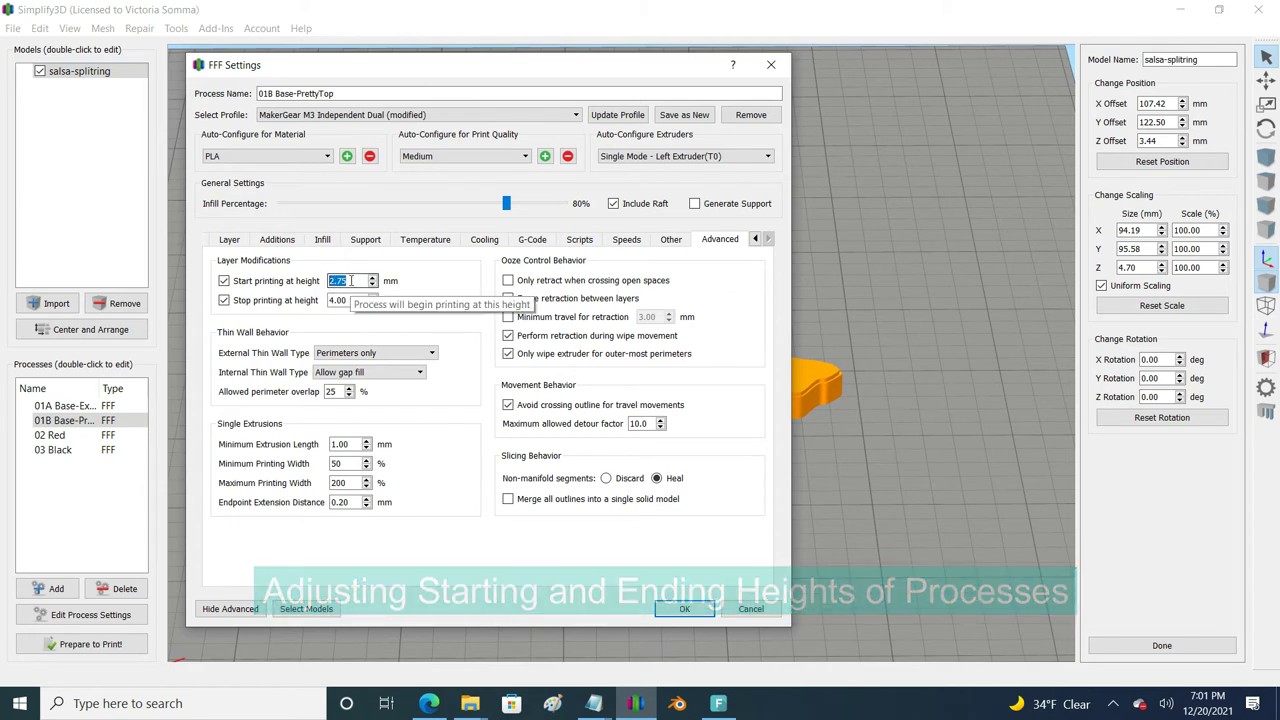
double_click(340, 300)
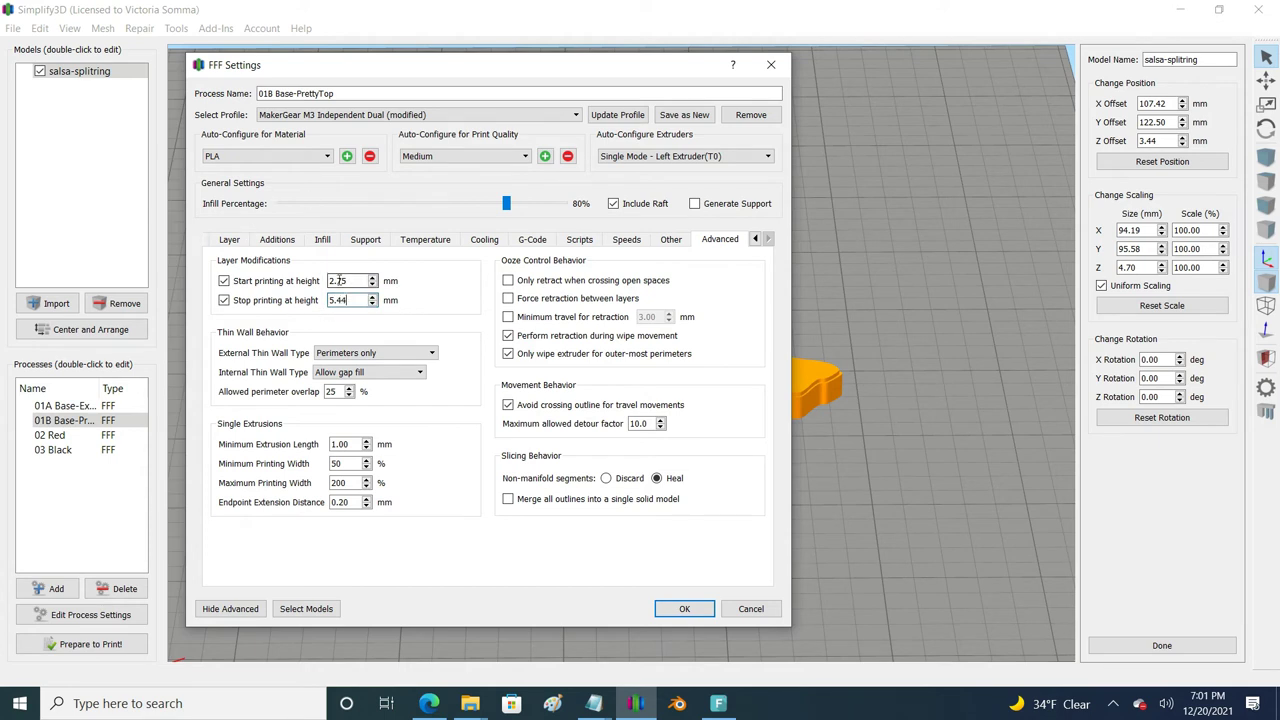
Change 01B Base-PrettyTop to start at 4.19 mm and stop at 5.44 mm, and confirm.
left_click_drag(334, 281, 323, 344)
type("3")
left_click(340, 281)
type("1")
left_click(342, 281)
type("4")
left_click(350, 300)
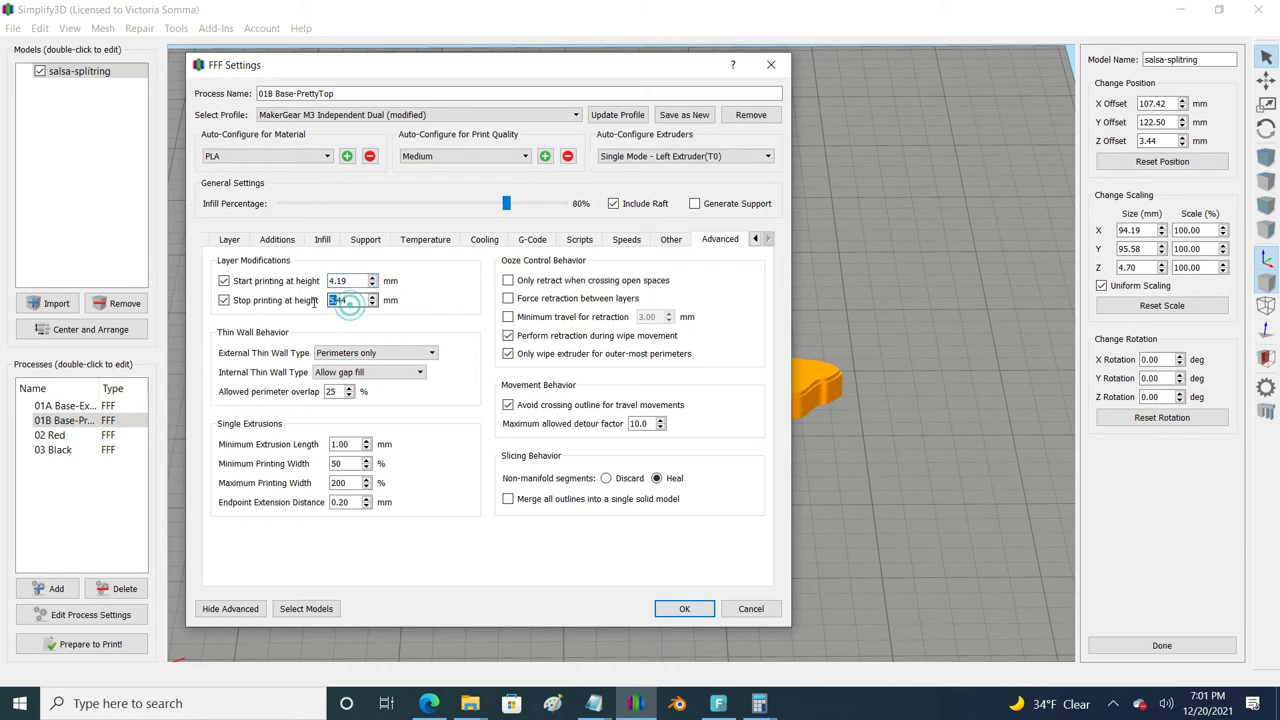
left_click_drag(350, 300, 318, 304)
left_click(681, 610)
Set 02 Red's start printing height to 5.44 and stop height to 5.74, and save.
double_click(50, 435)
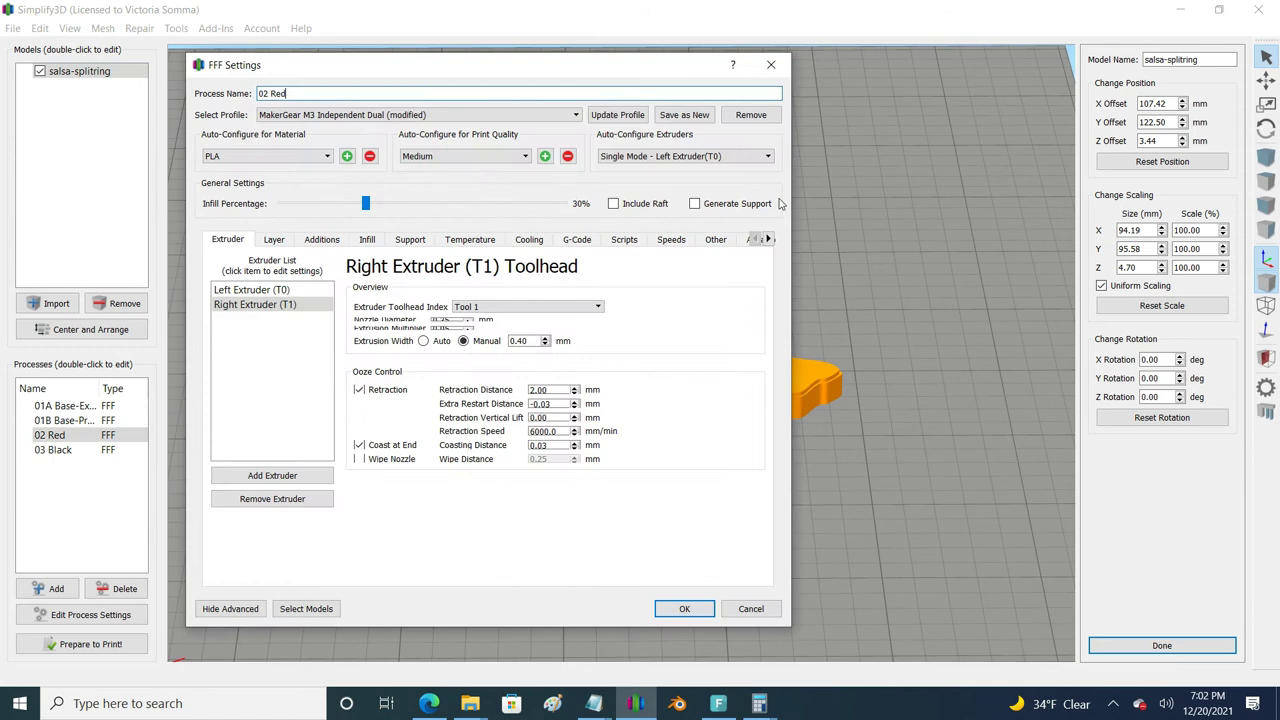
left_click(766, 240)
left_click(729, 240)
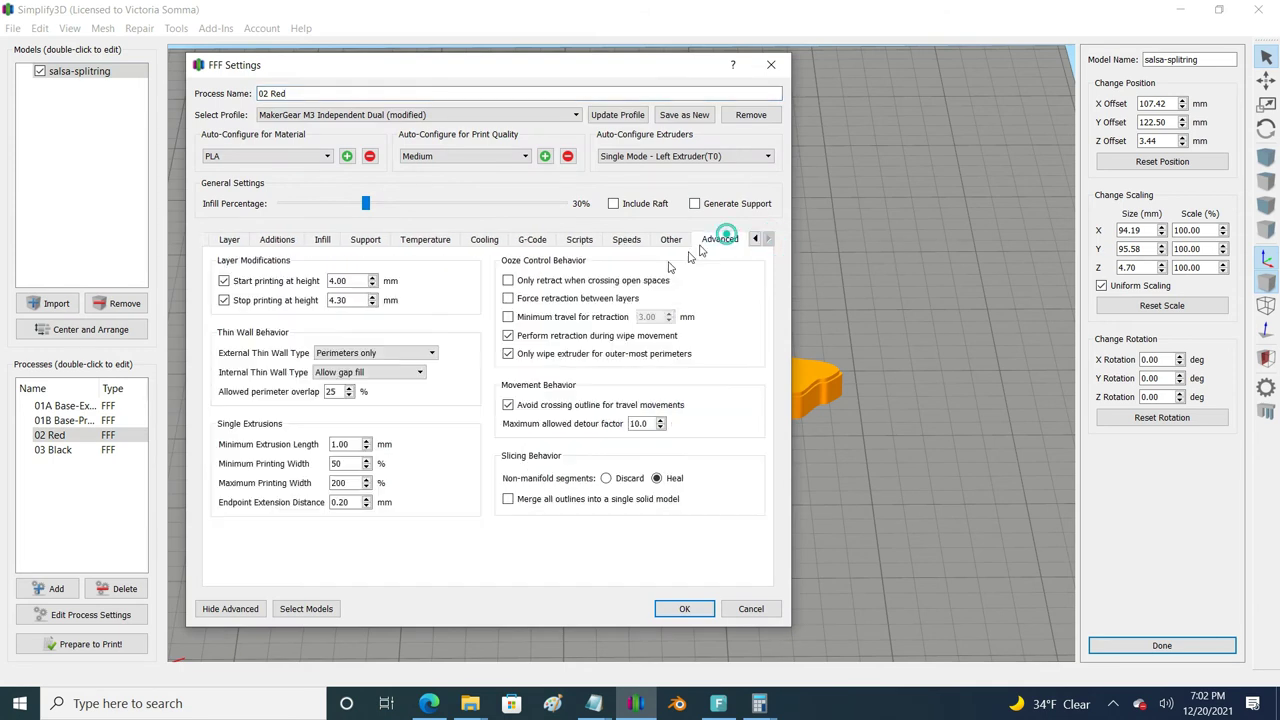
left_click(373, 279)
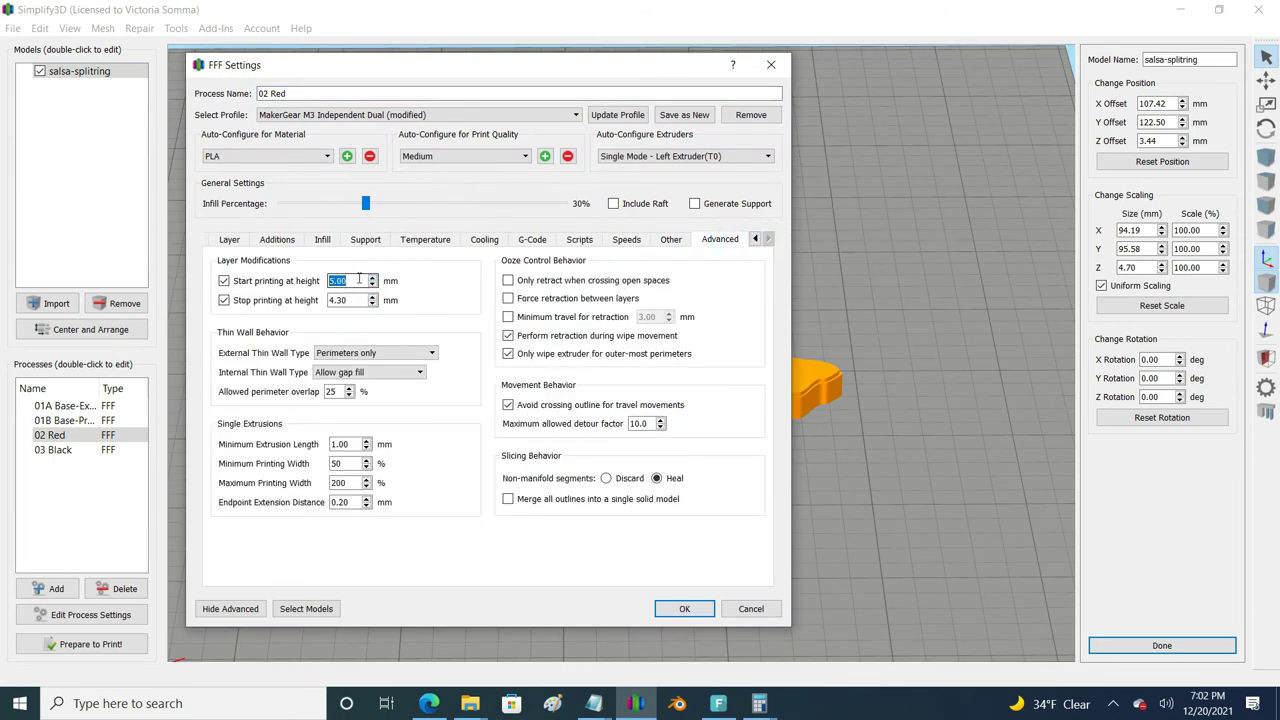
type("5.44")
key("Tab")
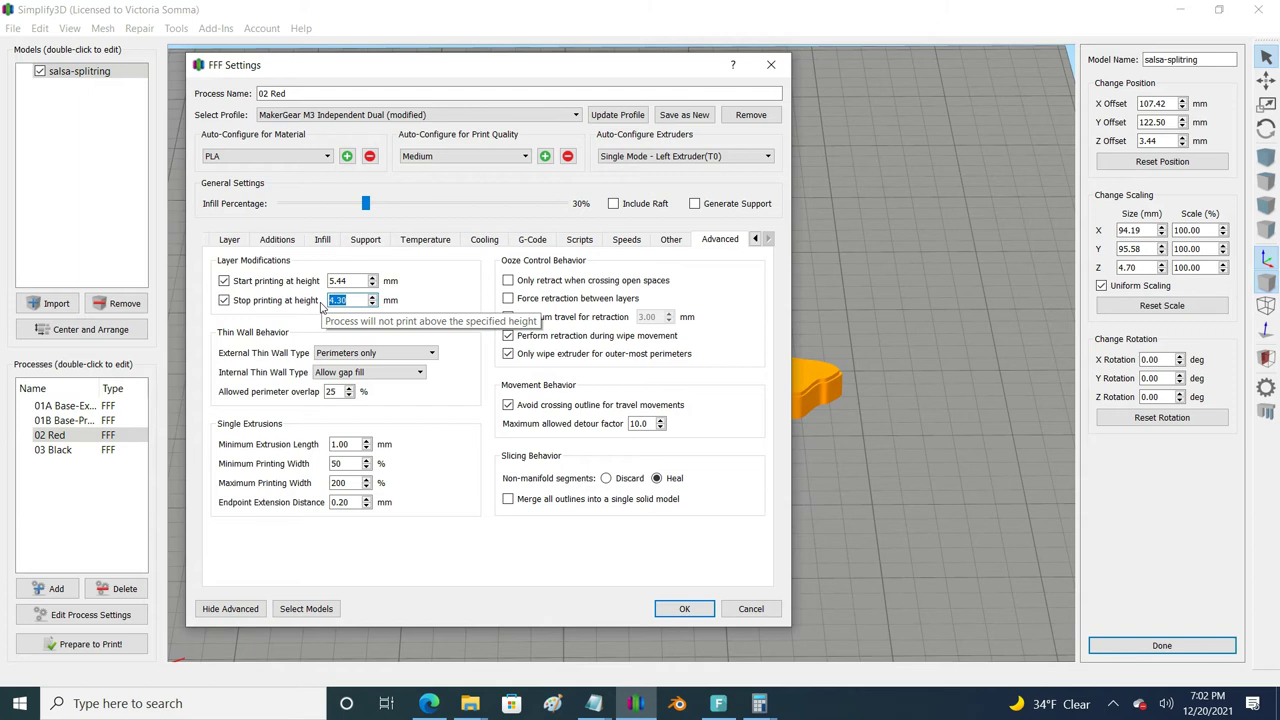
type("5.74")
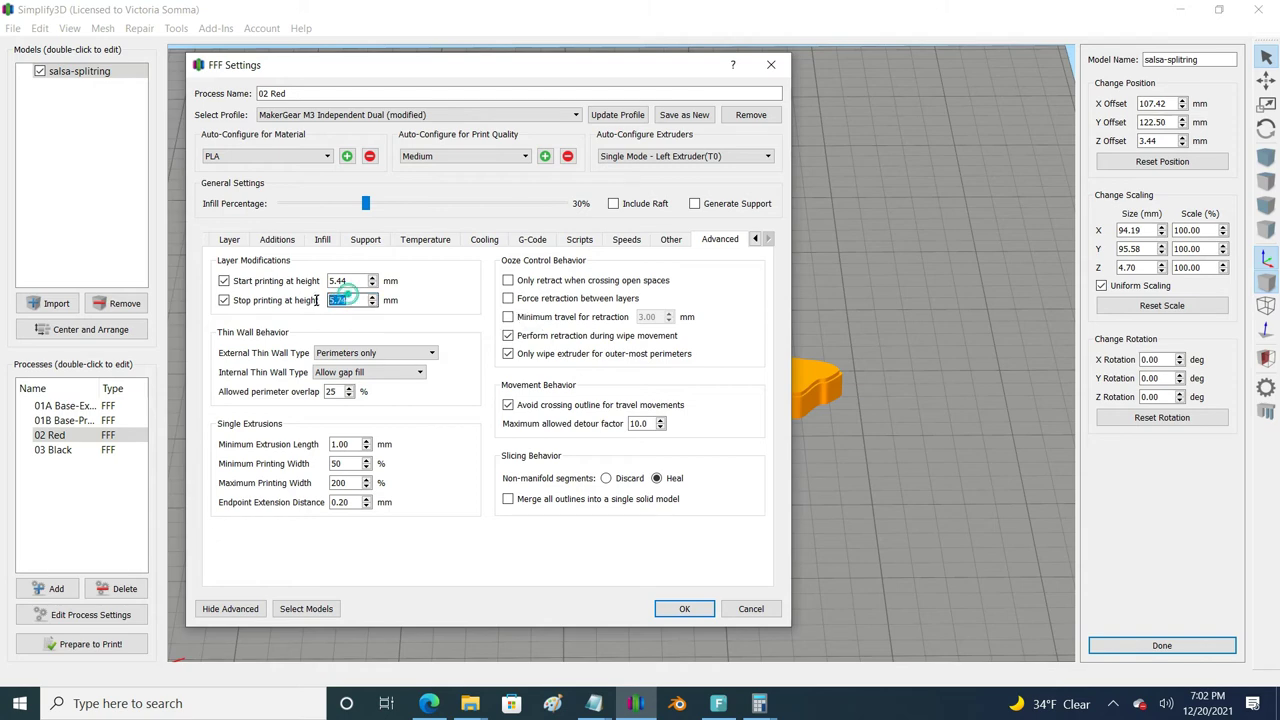
left_click_drag(350, 299, 318, 305)
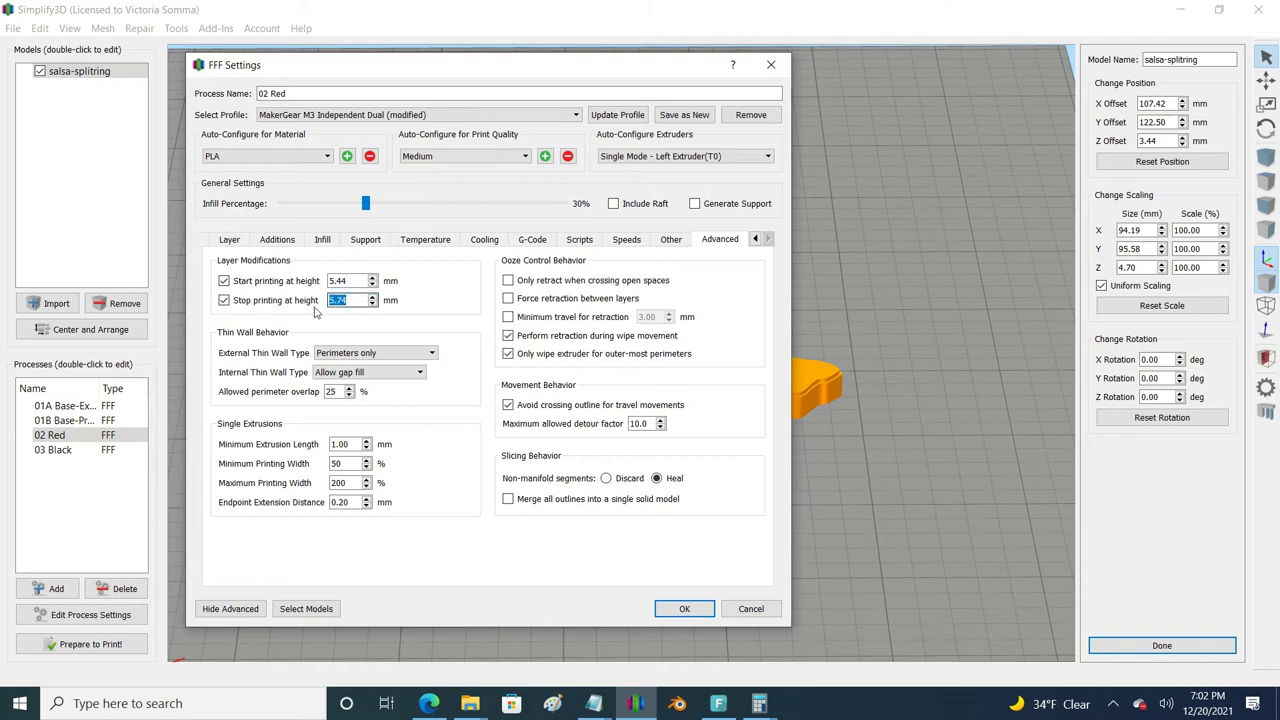
left_click(684, 608)
Change 03 Black's start printing height from 4.30 to 5.74.
left_click(80, 451)
double_click(80, 451)
left_click(765, 239)
left_click(721, 240)
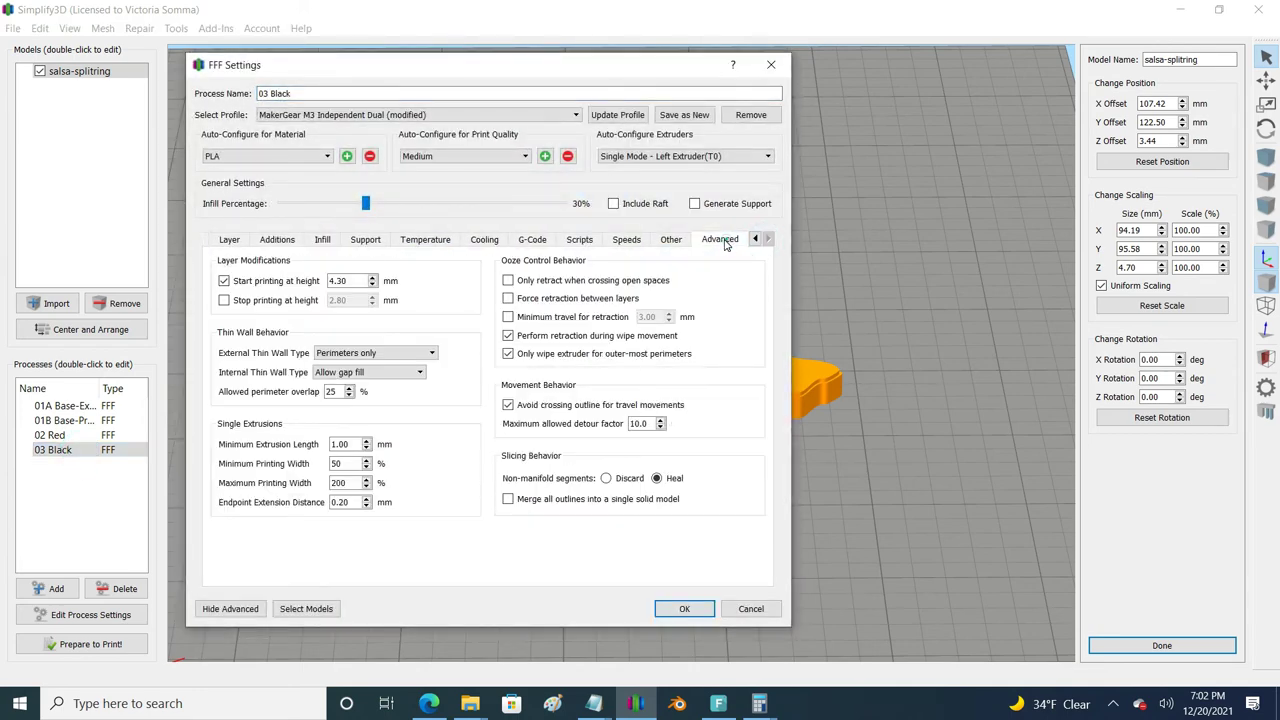
double_click(352, 284)
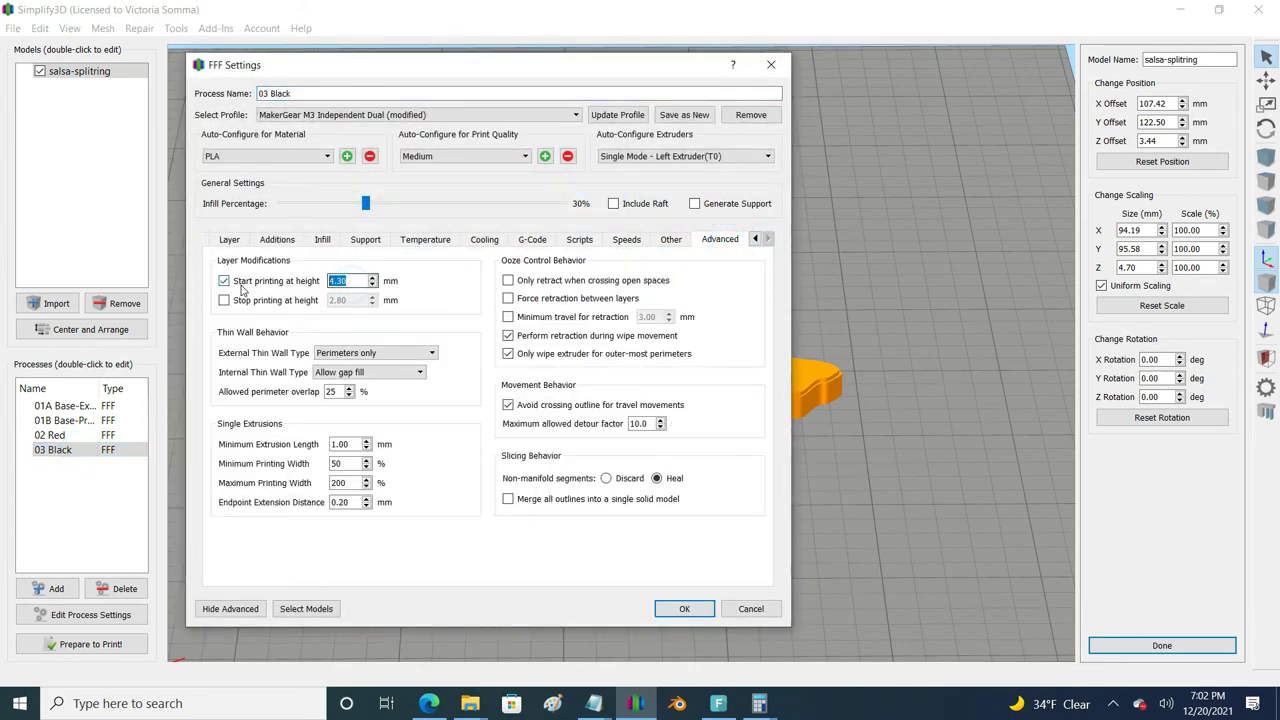
type("5.74")
Save 03 Black's settings and preview 01B, 02 Red and 03 Black sliced together.
left_click(684, 609)
left_click(127, 651)
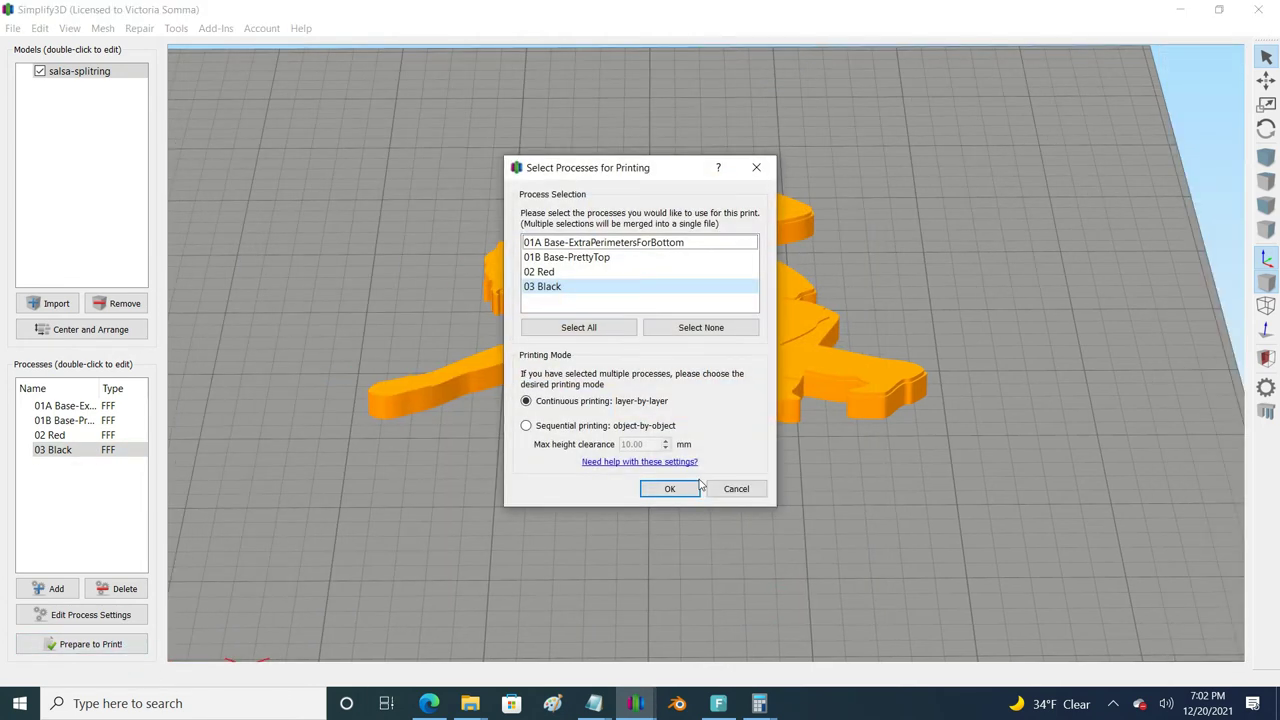
left_click(686, 331)
left_click(605, 258)
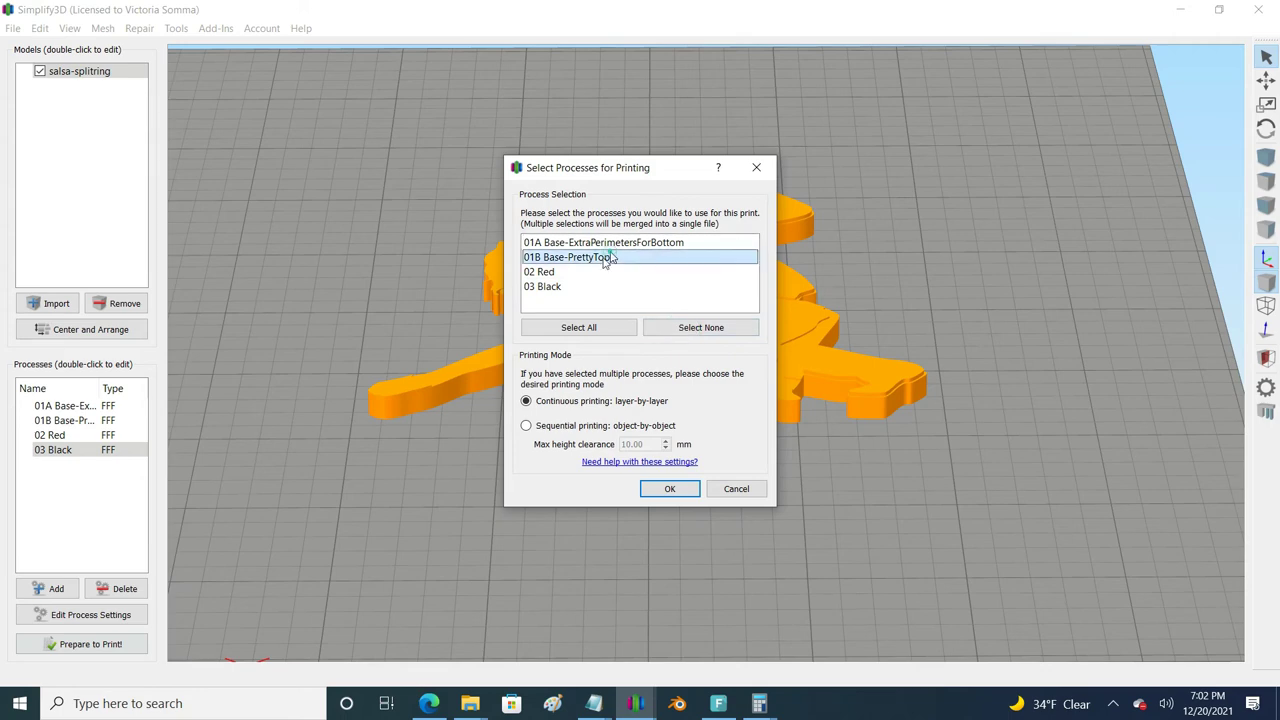
left_click(565, 287)
left_click(550, 272)
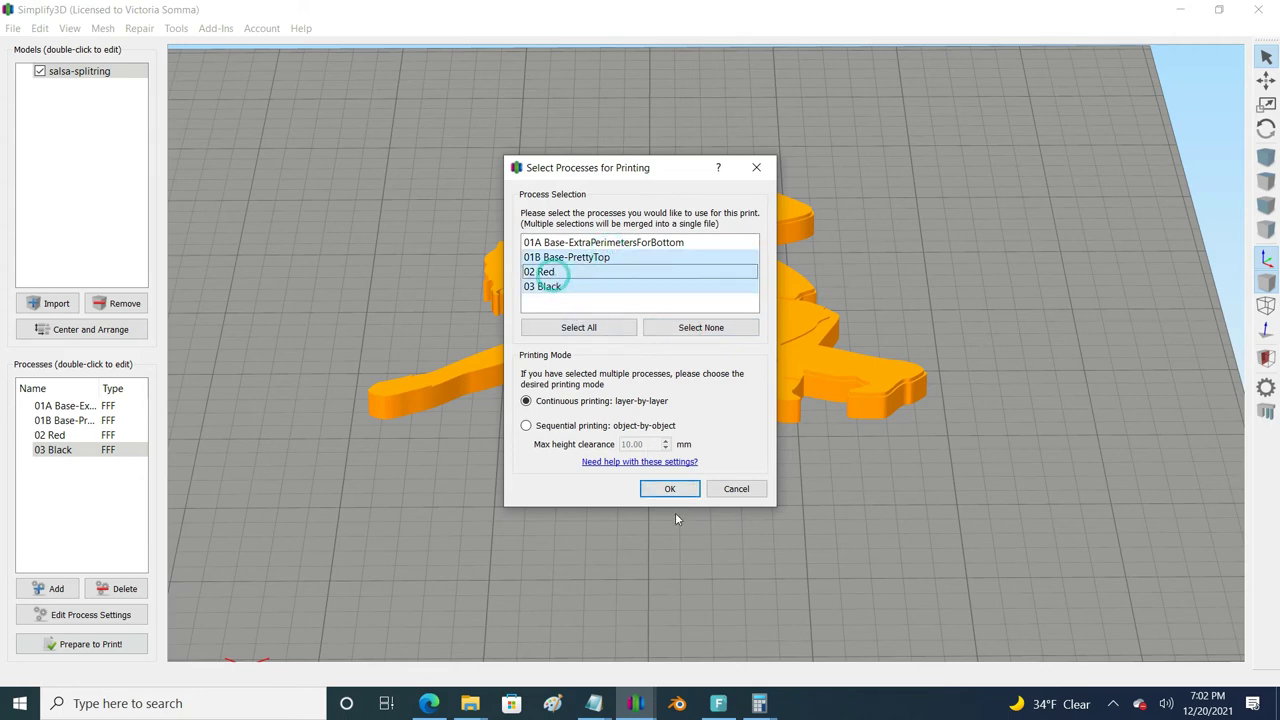
left_click(668, 490)
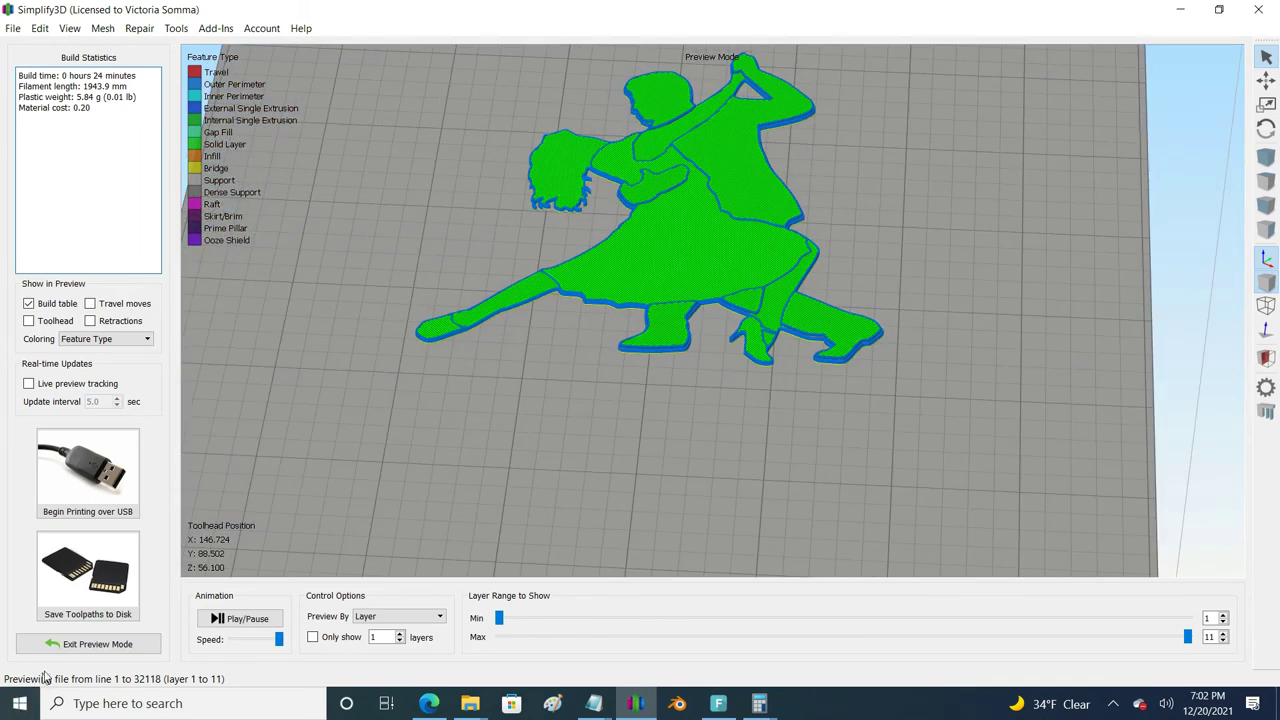
left_click(56, 644)
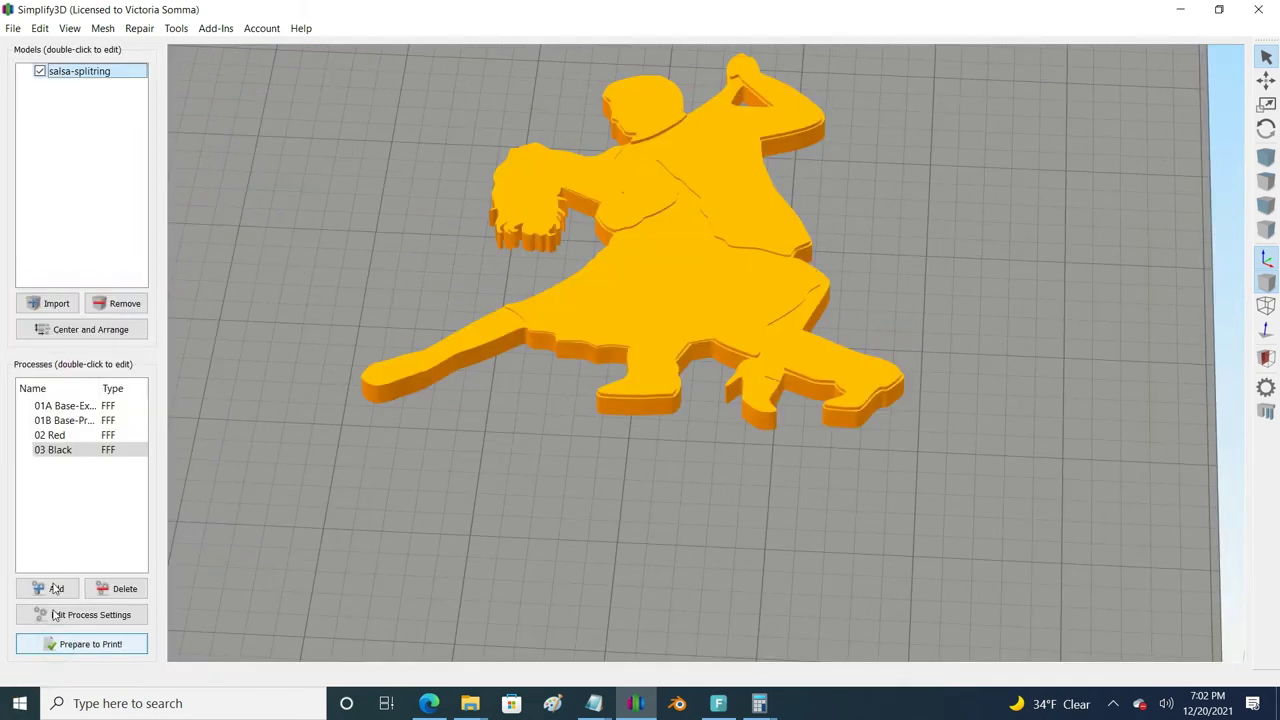
Slice 01B Base-PrettyTop alone and save its toolpaths as T0-SalsaRaft-2.gcode.
left_click(110, 645)
left_click(724, 327)
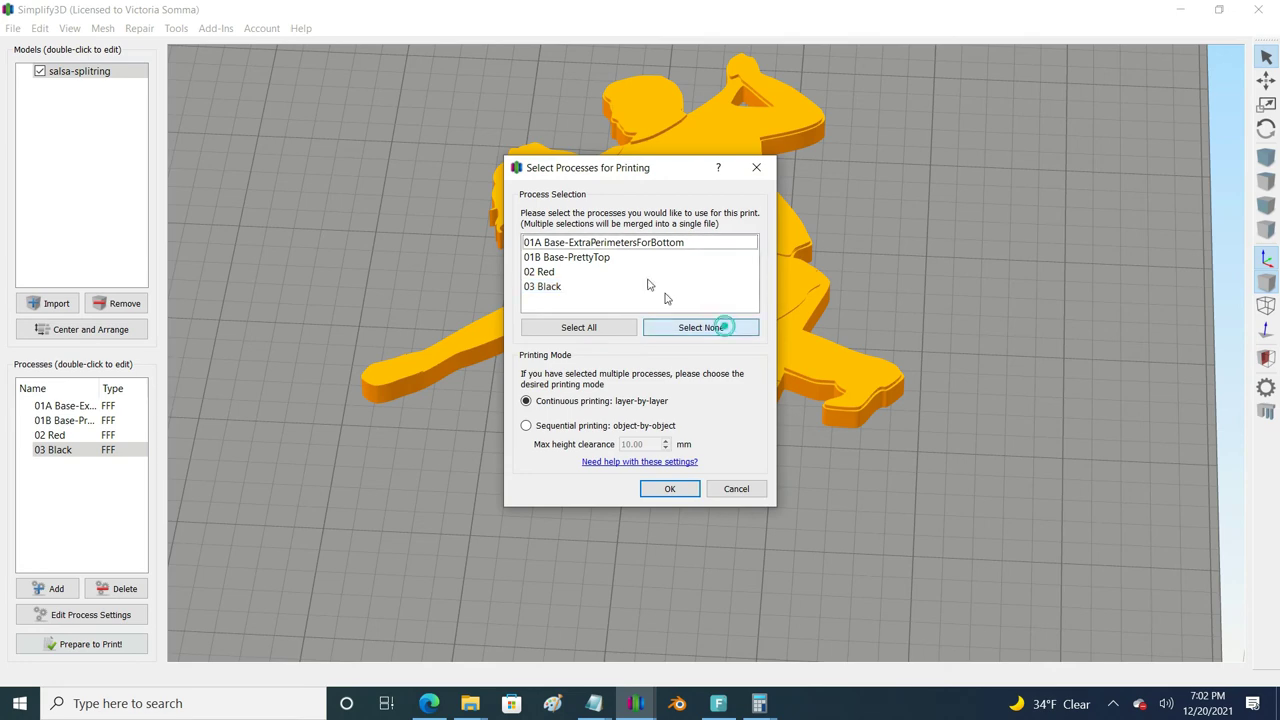
left_click(566, 257)
left_click(670, 488)
left_click(87, 575)
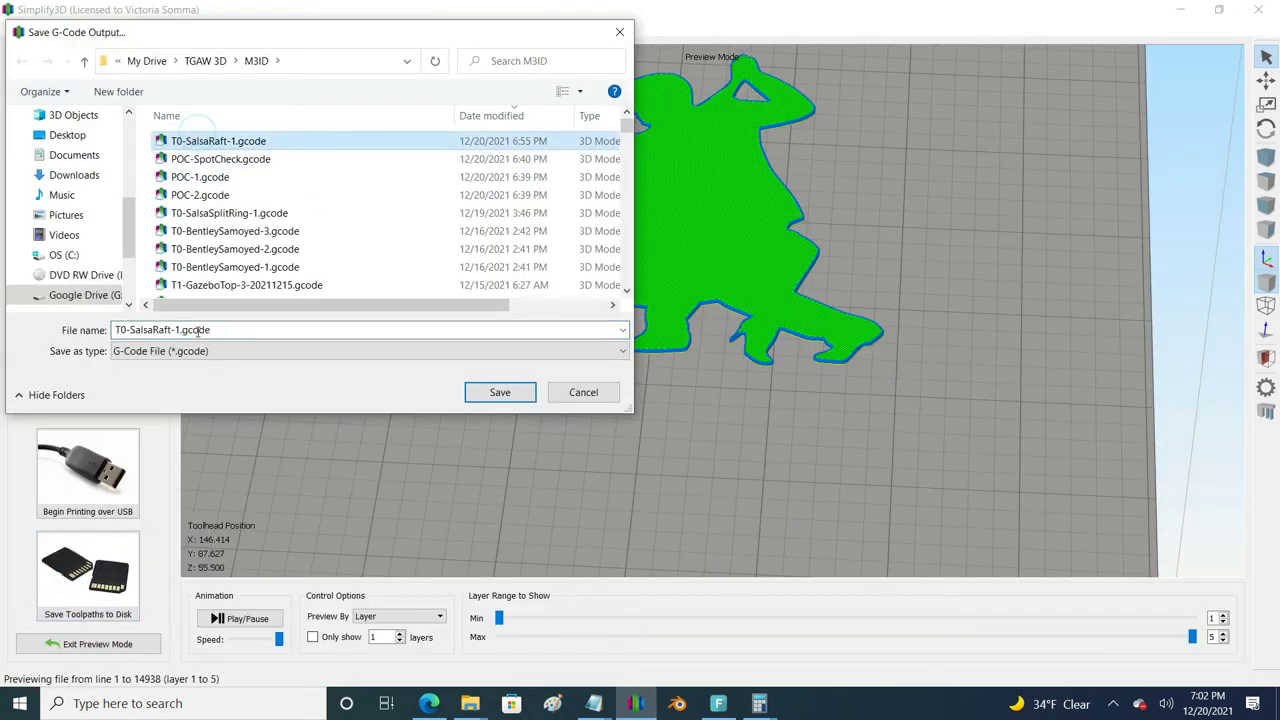
left_click(500, 392)
Slice 02 Red alone and save its toolpaths as T0-SalsaRaft-3.gcode.
left_click(97, 644)
left_click(90, 644)
left_click(538, 272)
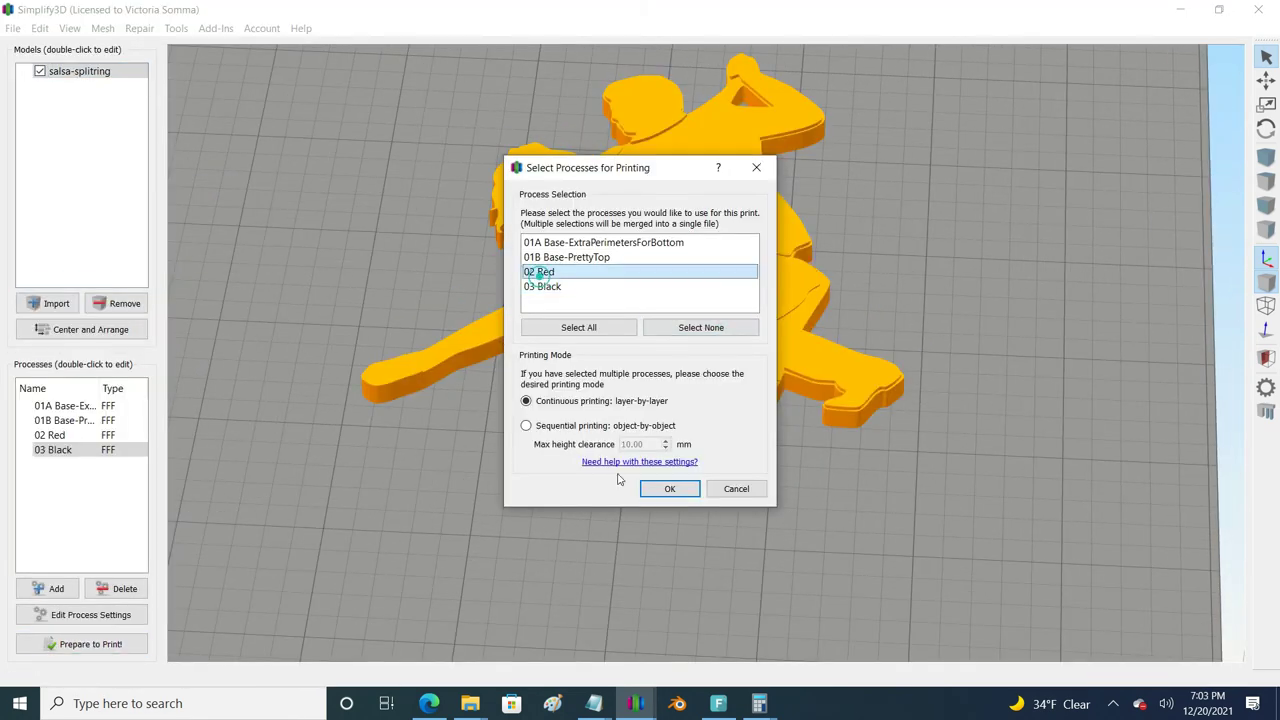
left_click(668, 488)
left_click(87, 575)
double_click(177, 330)
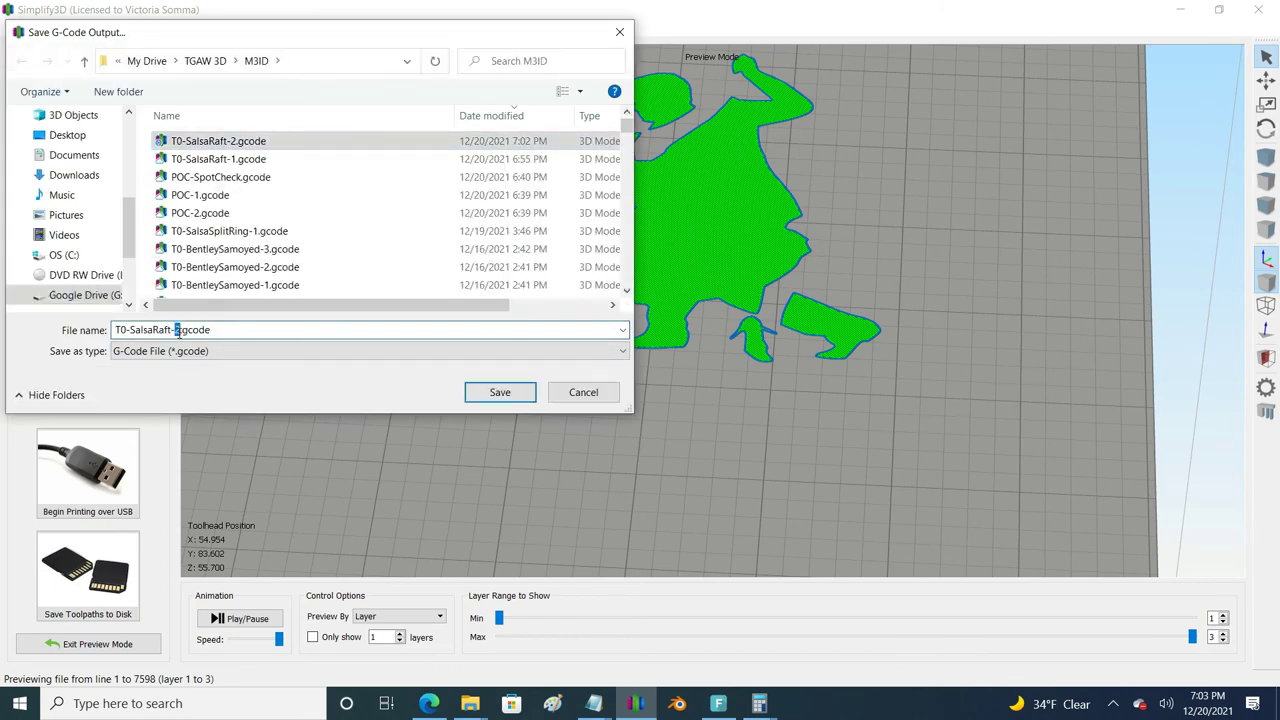
type("2")
left_click(500, 392)
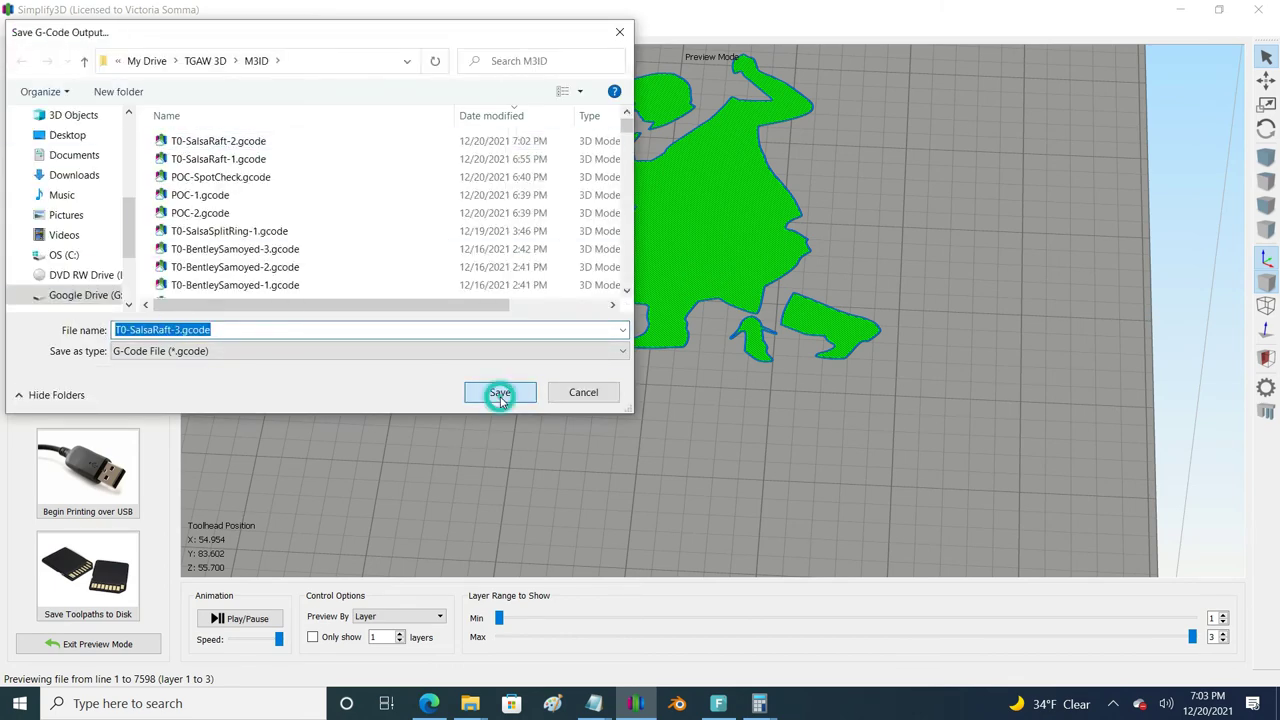
Slice 03 Black alone and save its toolpaths as T0-SalsaRaft-4.gcode.
left_click(97, 644)
left_click(90, 644)
left_click(668, 488)
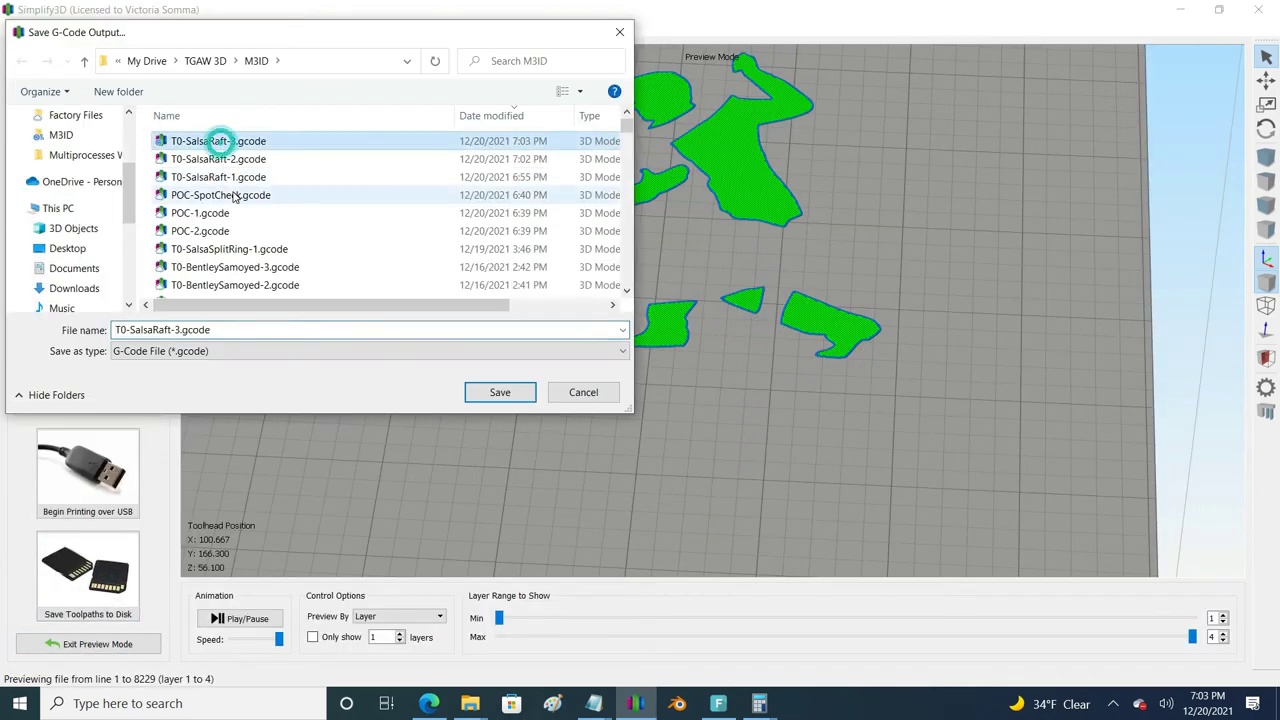
double_click(178, 330)
type("4")
left_click(520, 397)
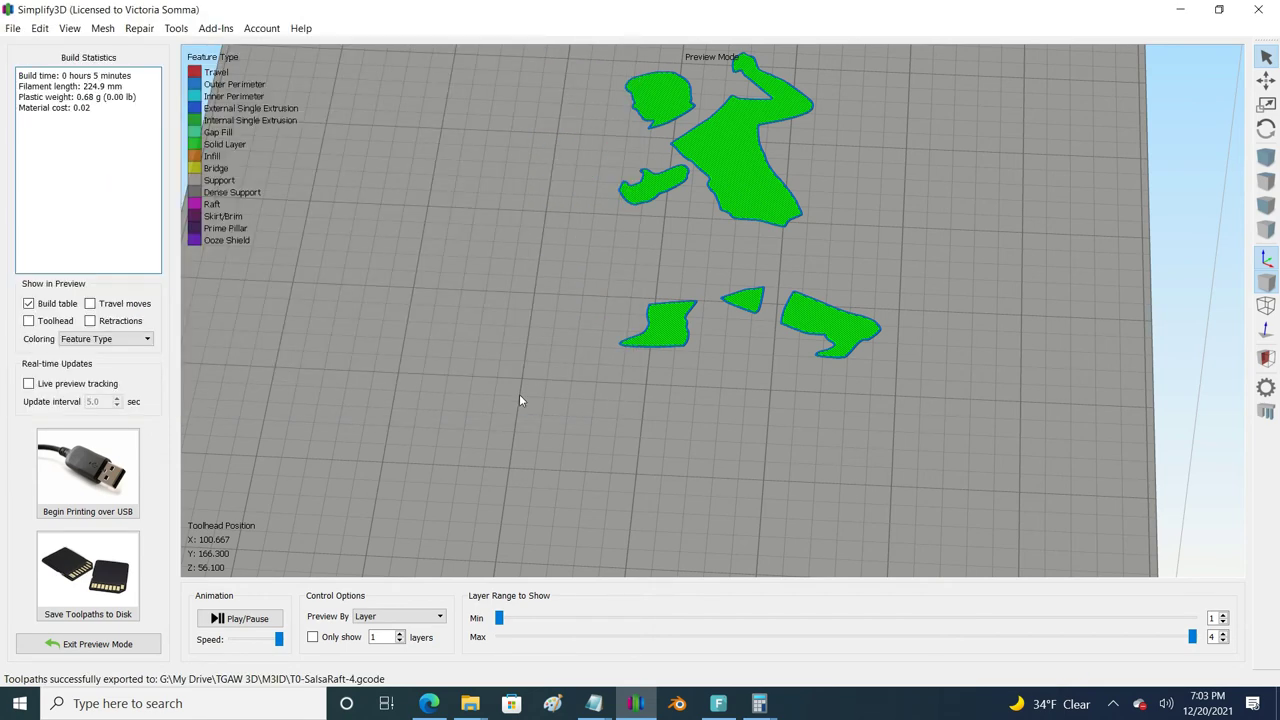
Open T0-SalsaRaft-1.gcode in Notepad, copy all its text, and start a new Notepad window.
mouse_move(470, 703)
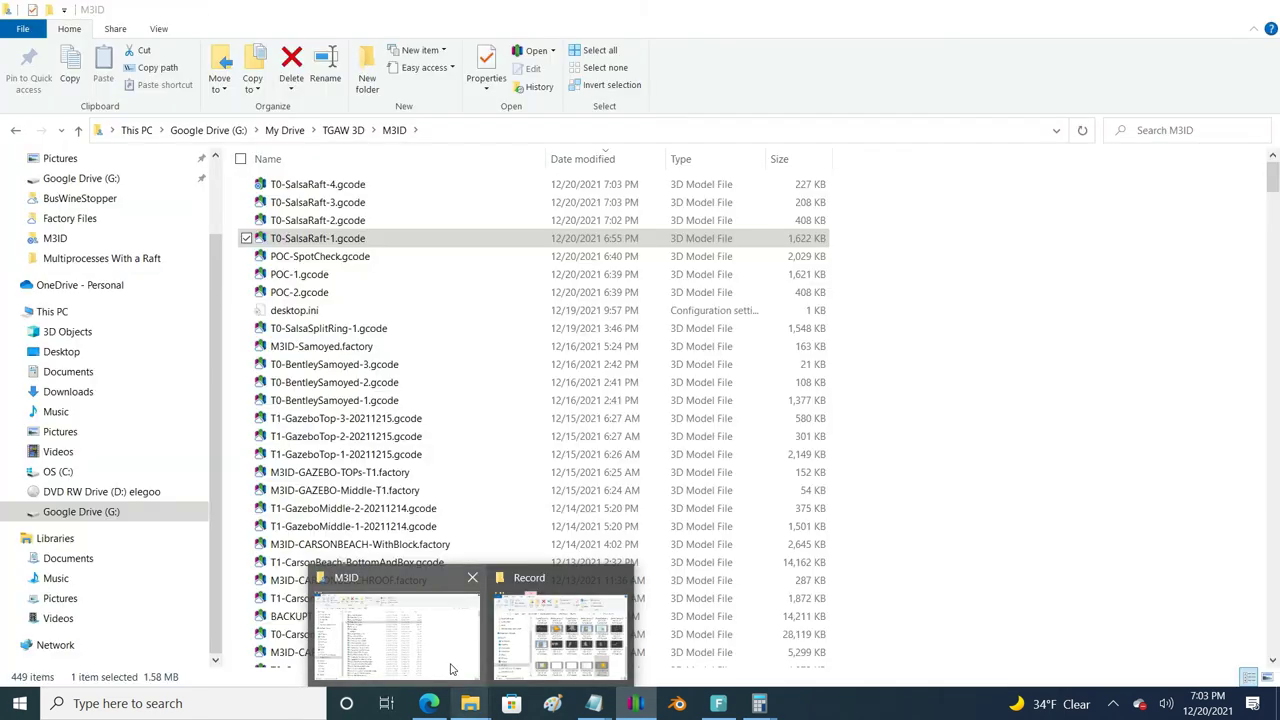
left_click(451, 668)
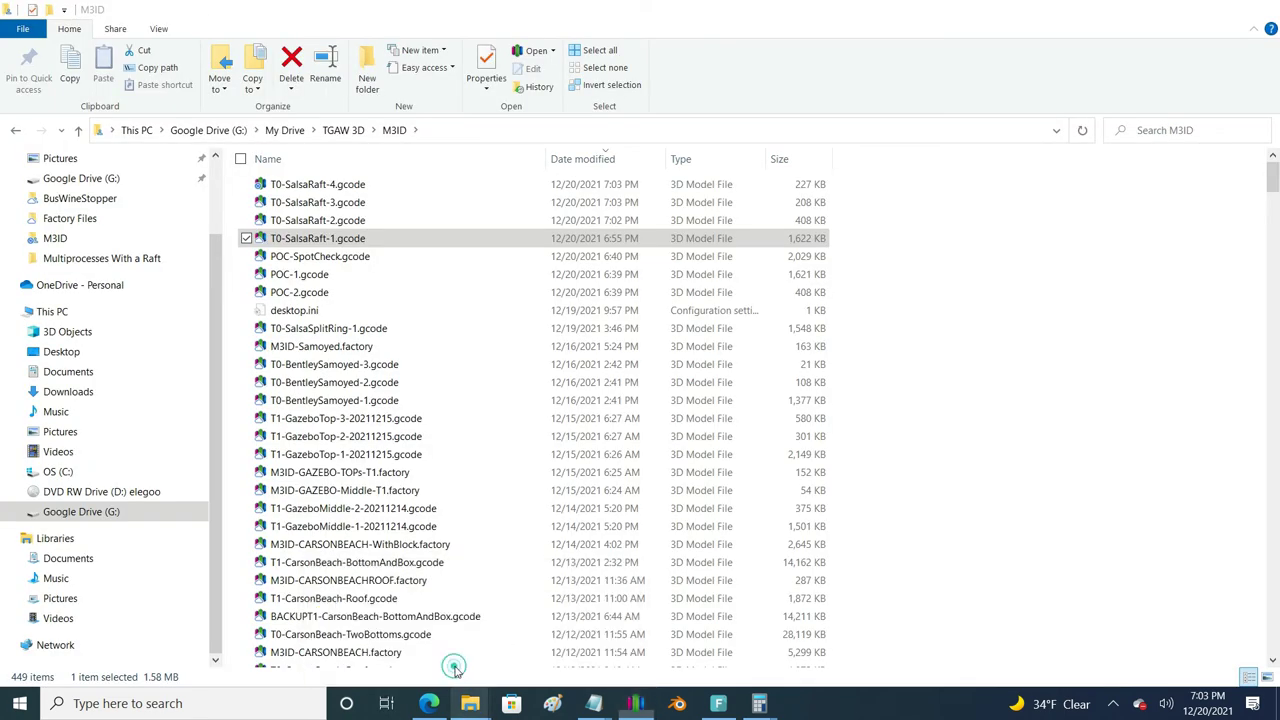
right_click(317, 241)
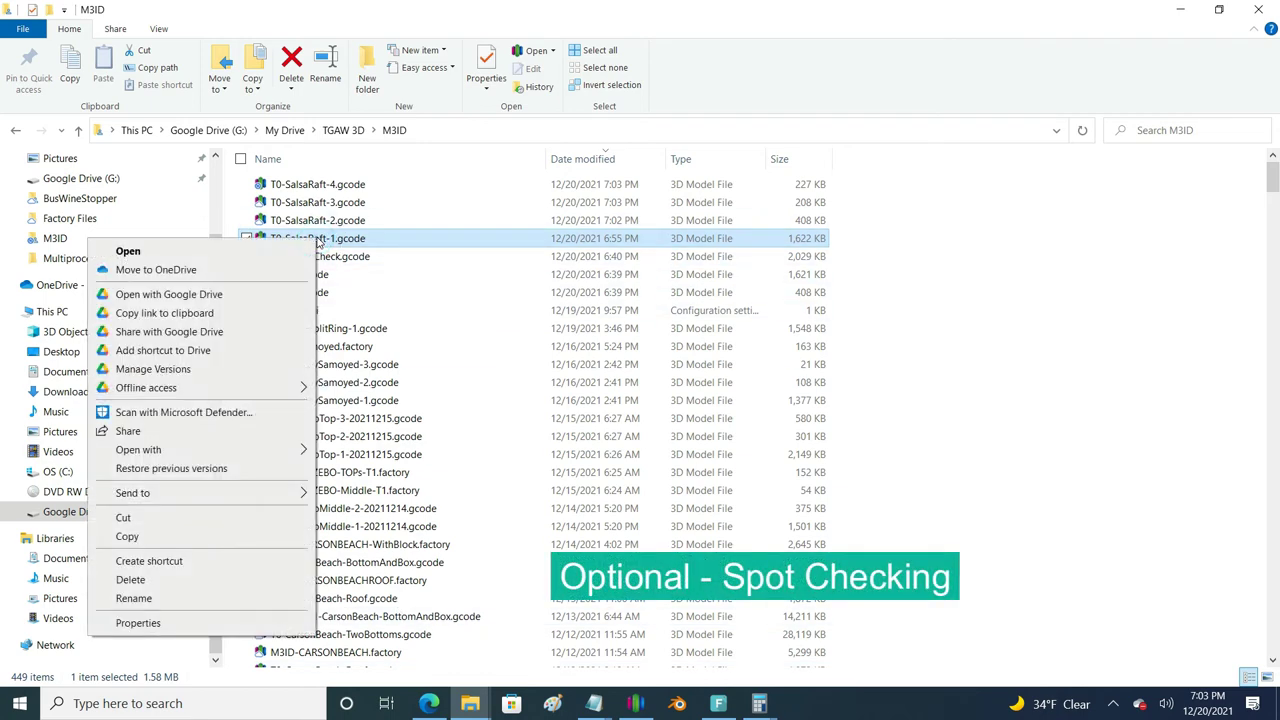
mouse_move(302, 457)
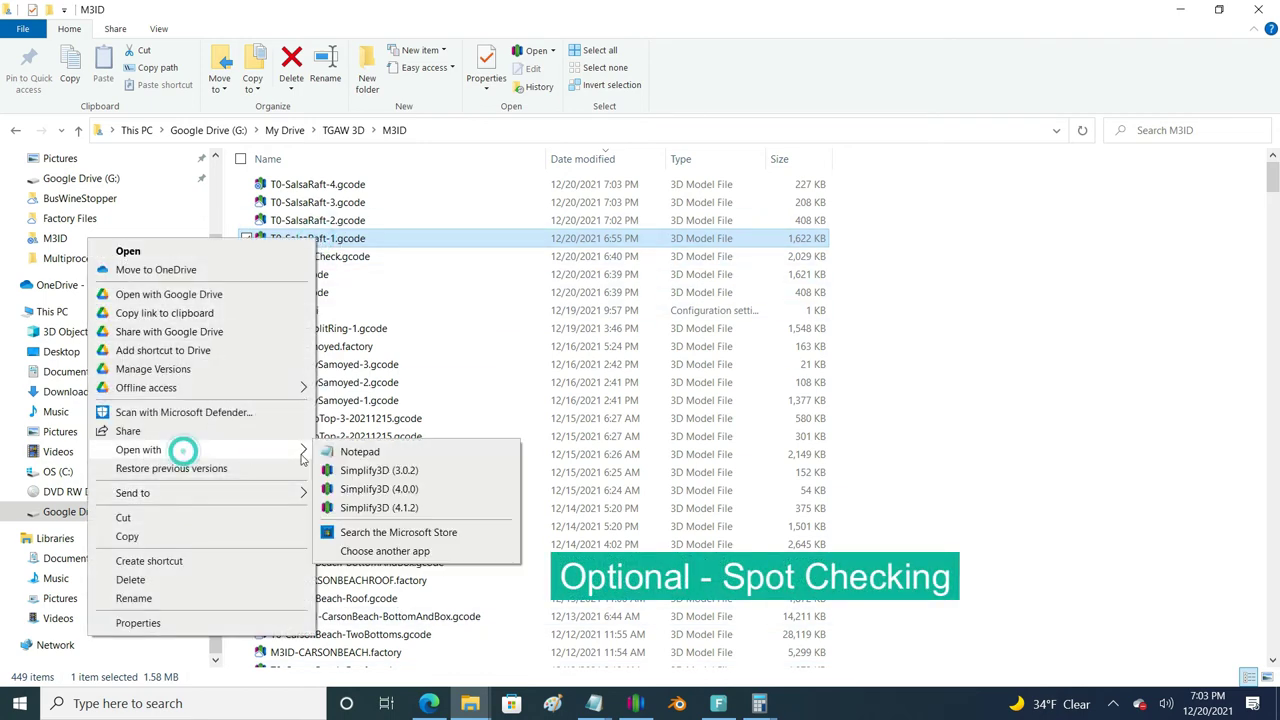
left_click(355, 452)
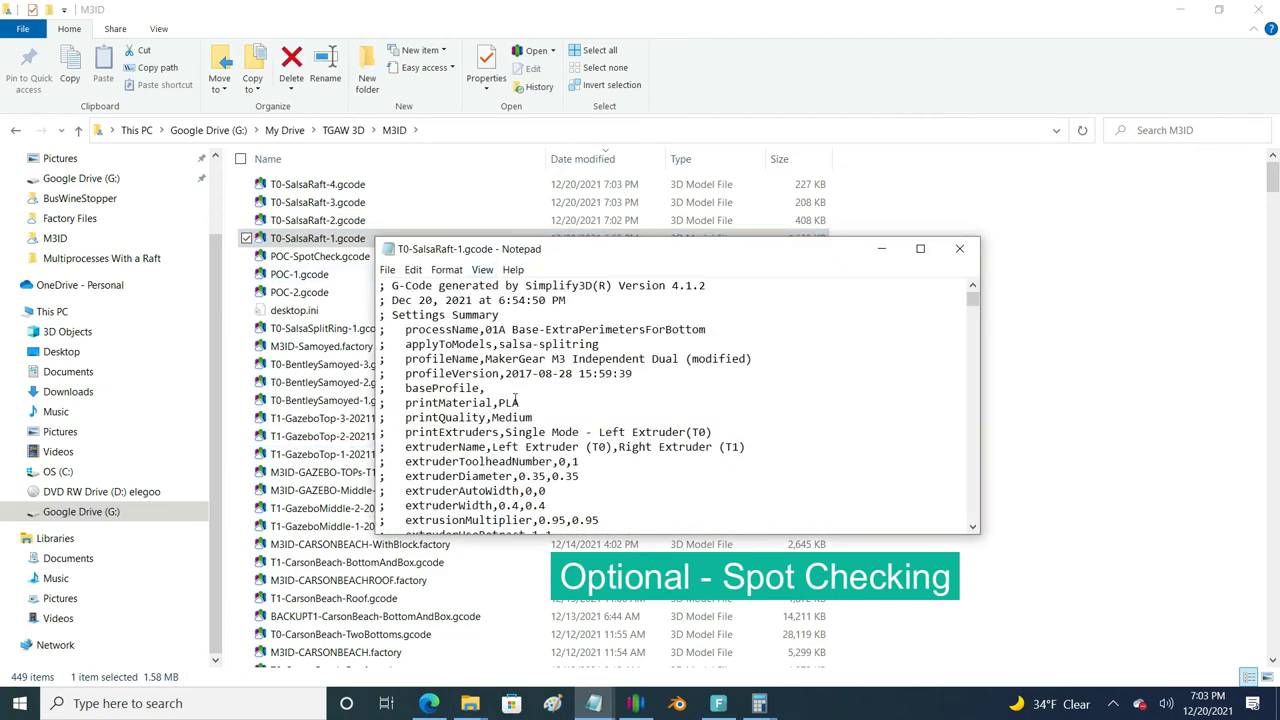
key("ctrl+a")
right_click(598, 708)
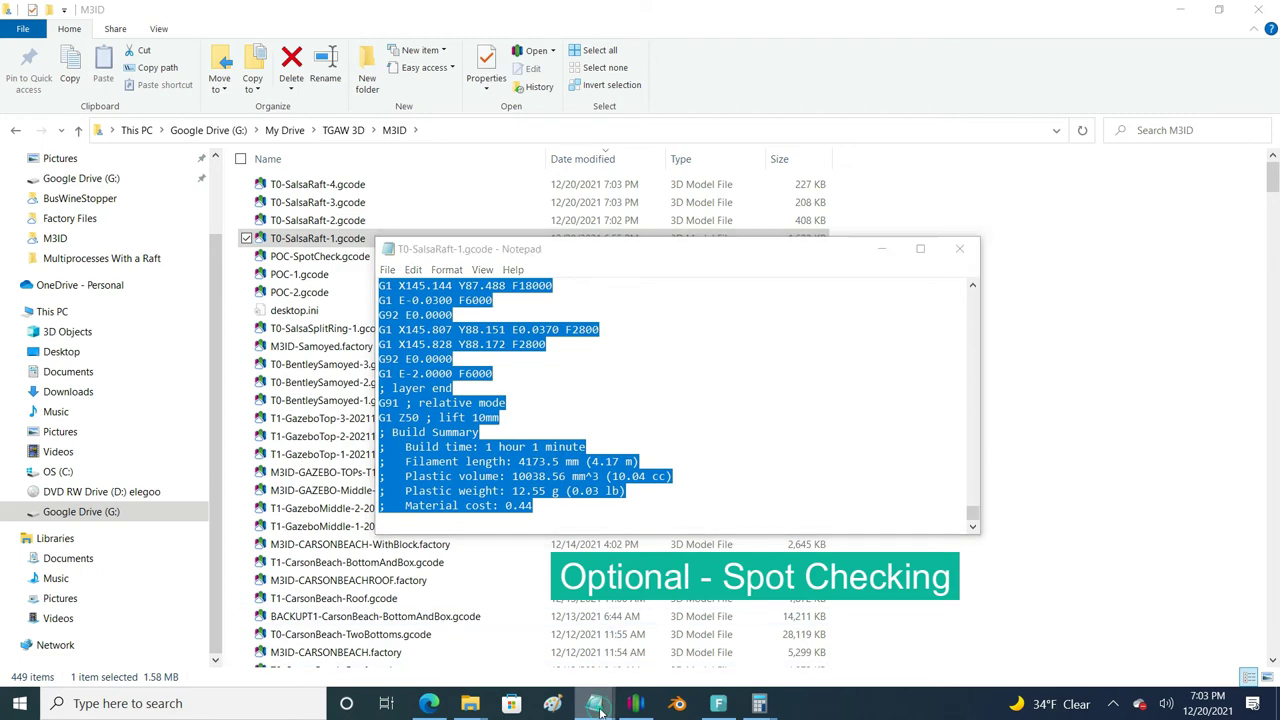
left_click(562, 616)
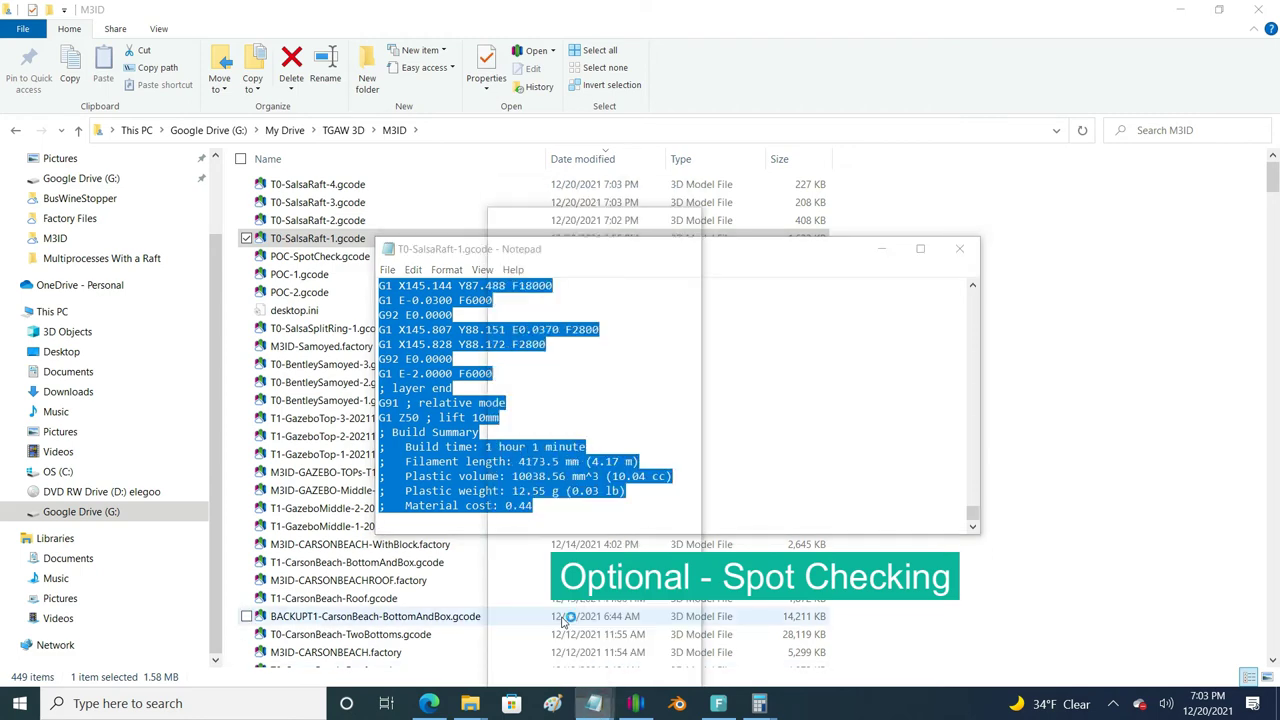
Paste the copied G-code and browse Save As to Google Drive > My Drive > TGAW 3D > M3ID.
key("ctrl+v")
left_click(387, 270)
left_click(430, 352)
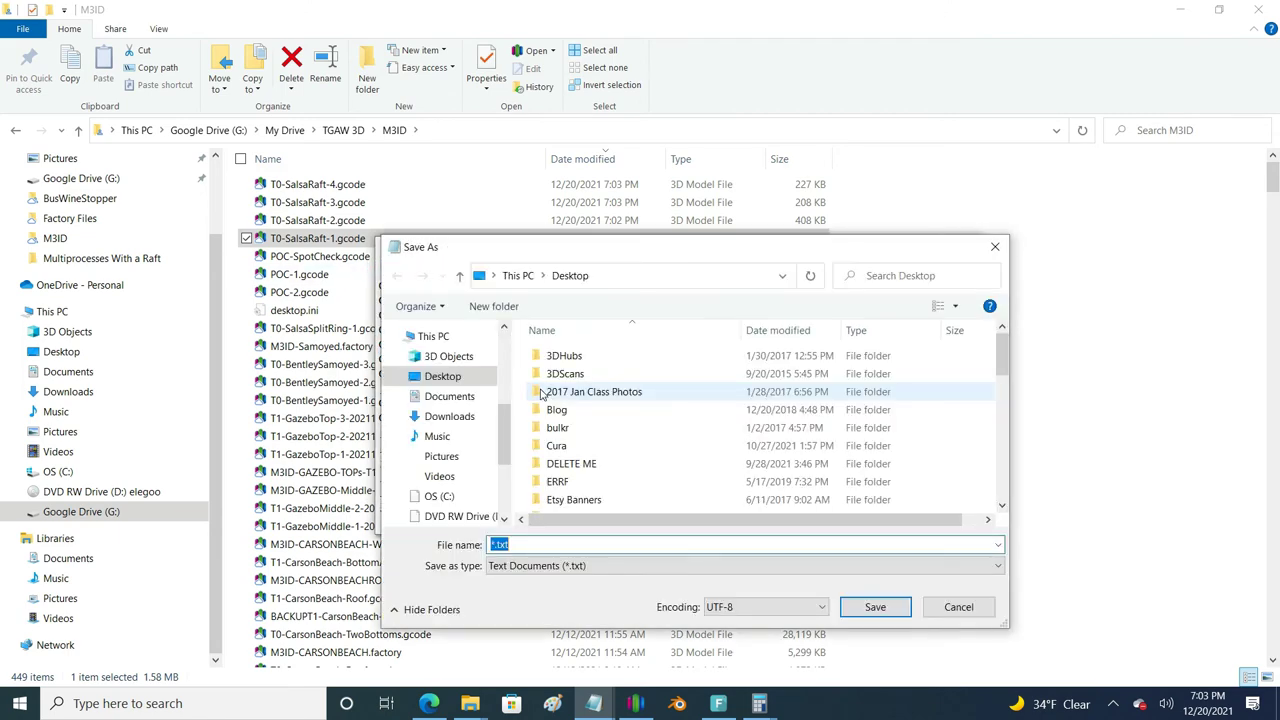
scroll(472, 522, "down", 1)
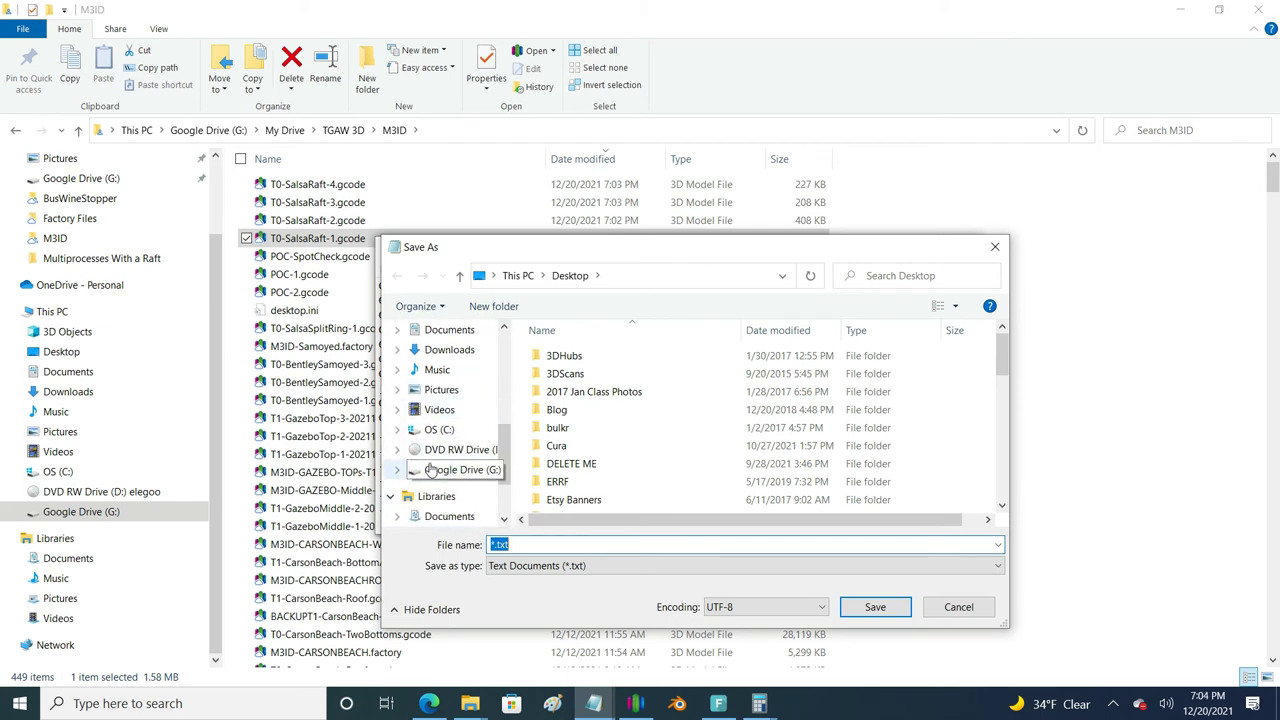
left_click(452, 469)
double_click(564, 392)
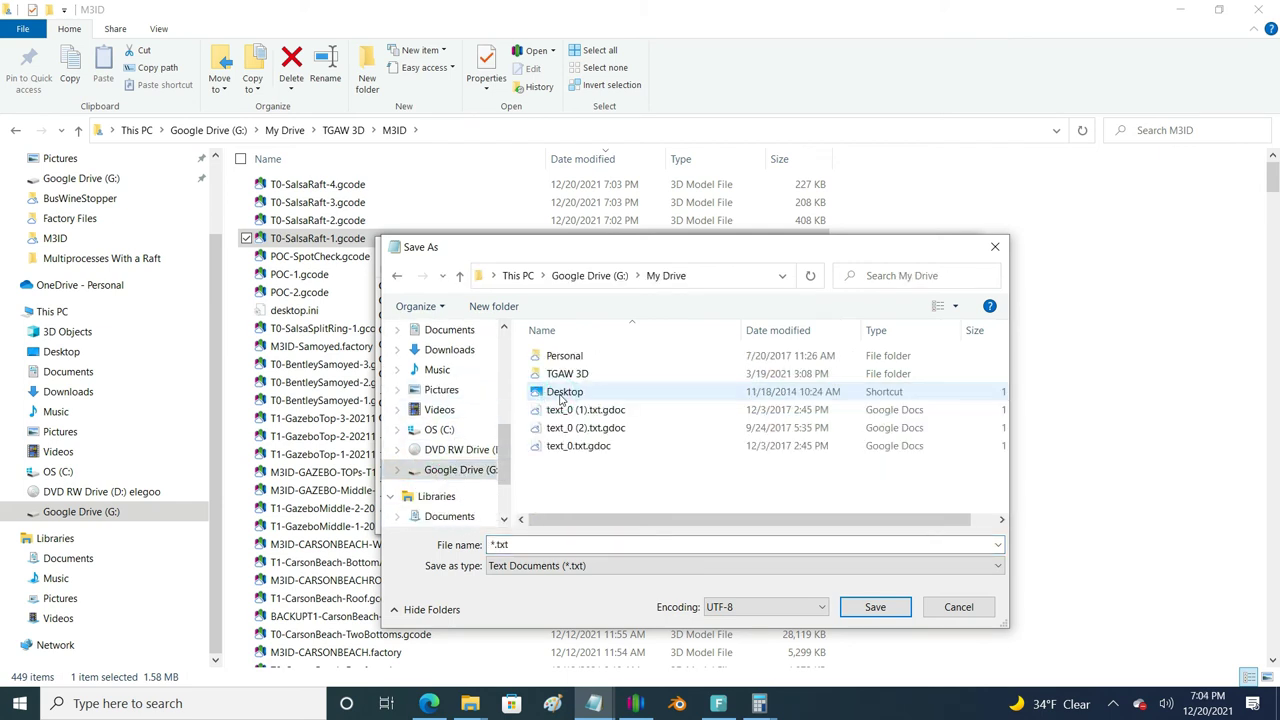
double_click(562, 374)
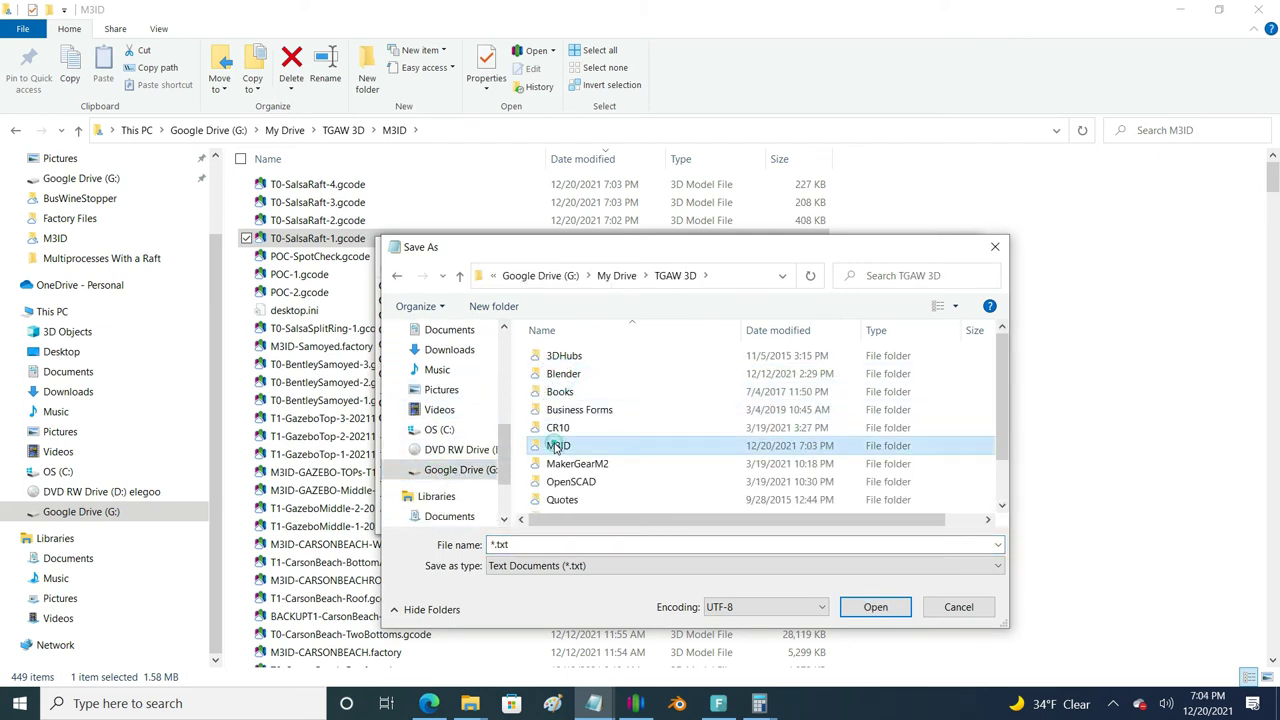
double_click(558, 445)
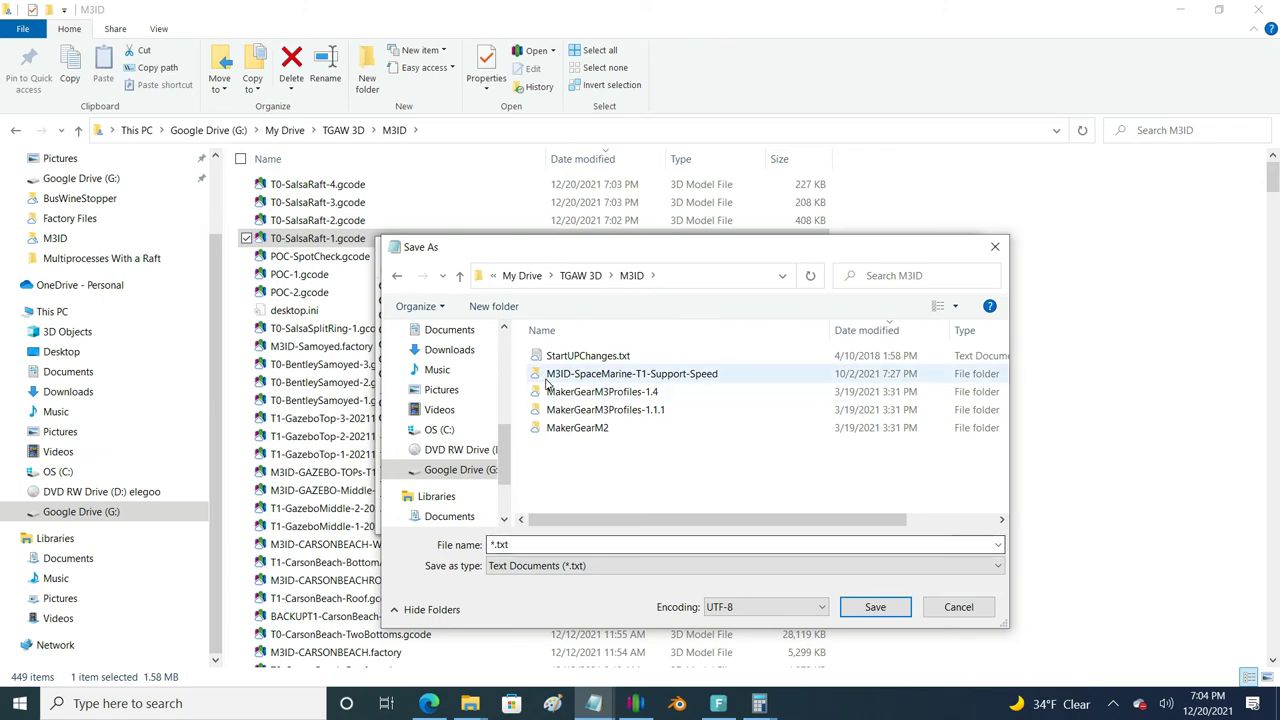
Save it as 'SPot Check.gcode' with the file type set to All Files.
left_click(530, 565)
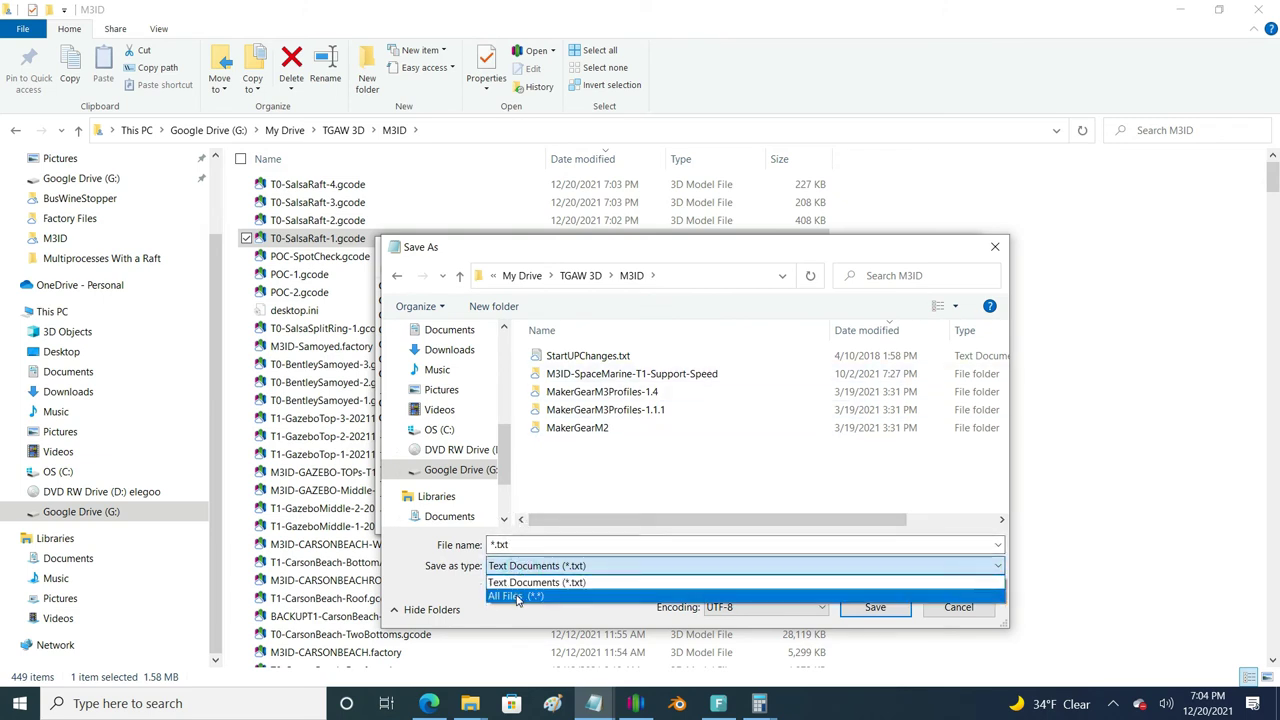
left_click(530, 590)
left_click(594, 537)
type("S")
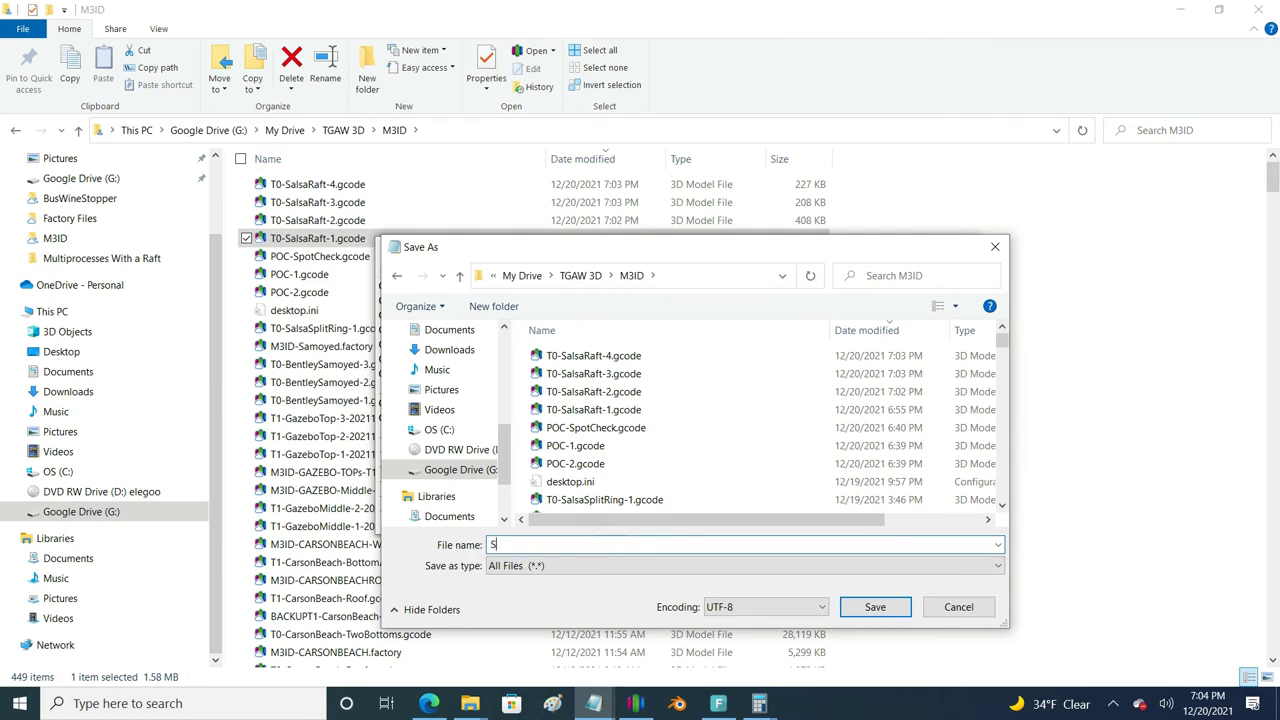
type("Pot Check.gcode")
key("Return")
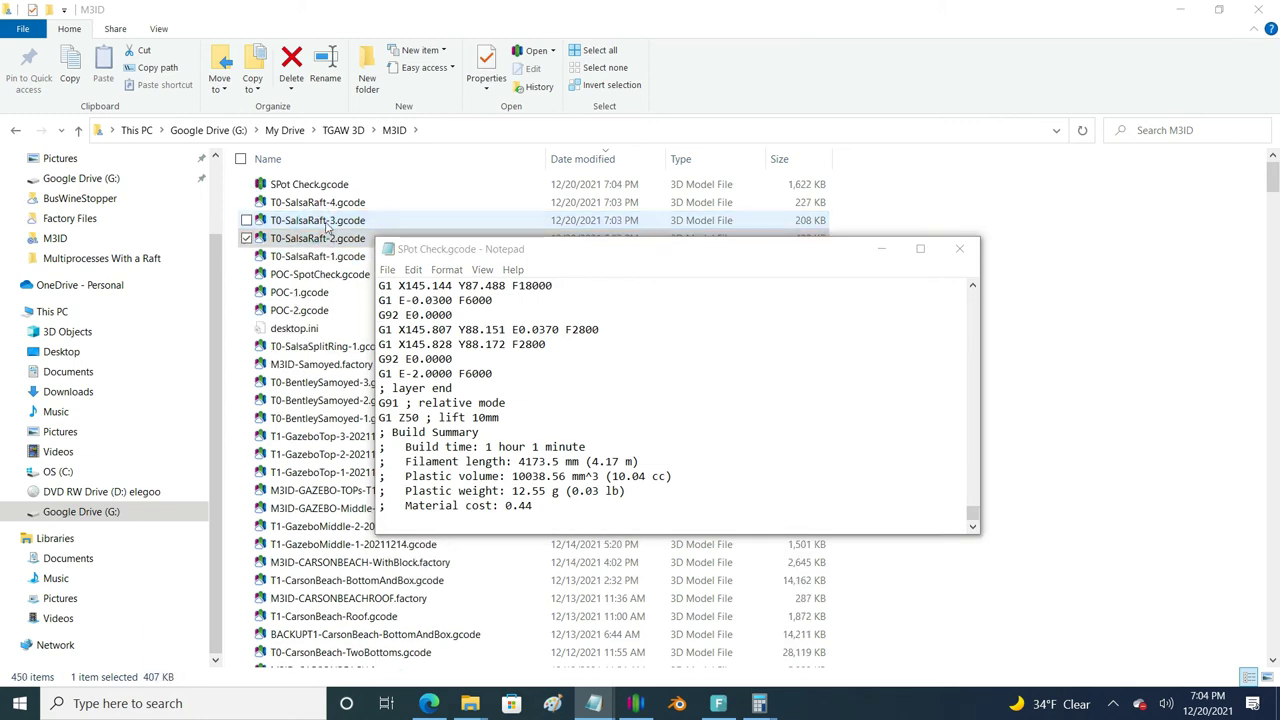
Append T0-SalsaRaft-2.gcode's full G-code to SPot Check.gcode and save.
right_click(322, 228)
left_click(332, 240)
right_click(329, 236)
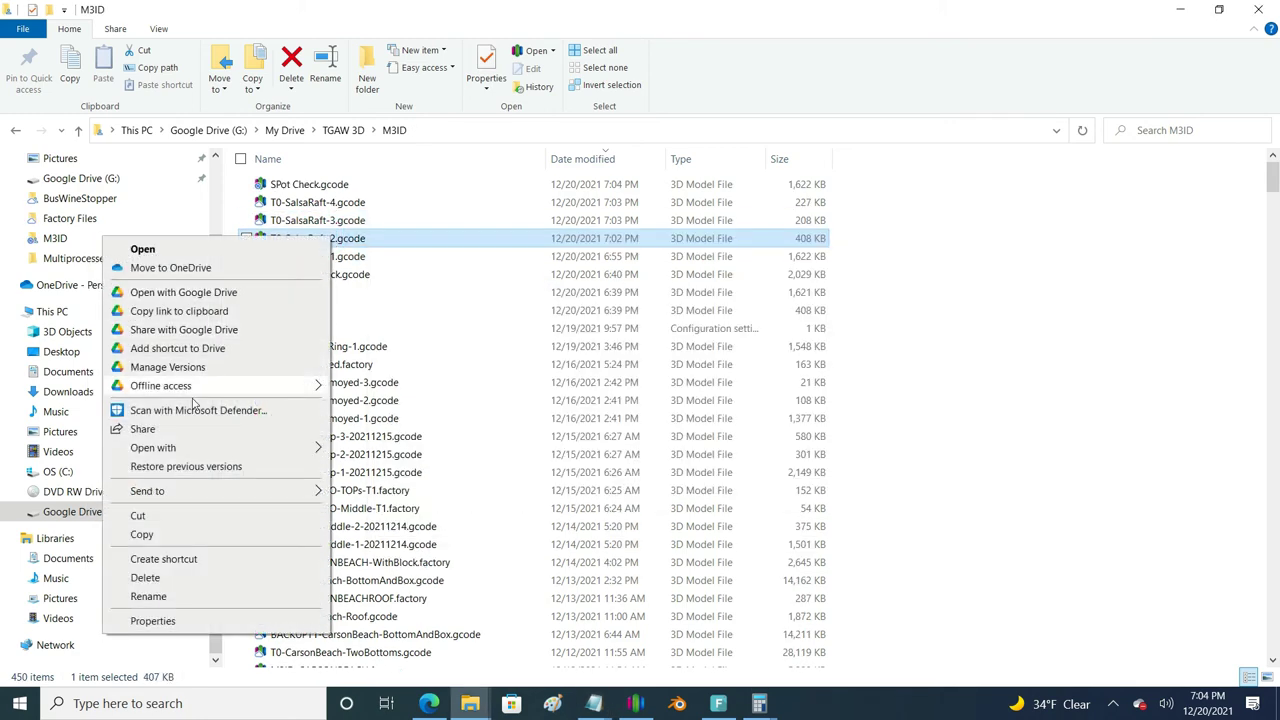
mouse_move(316, 452)
left_click(365, 450)
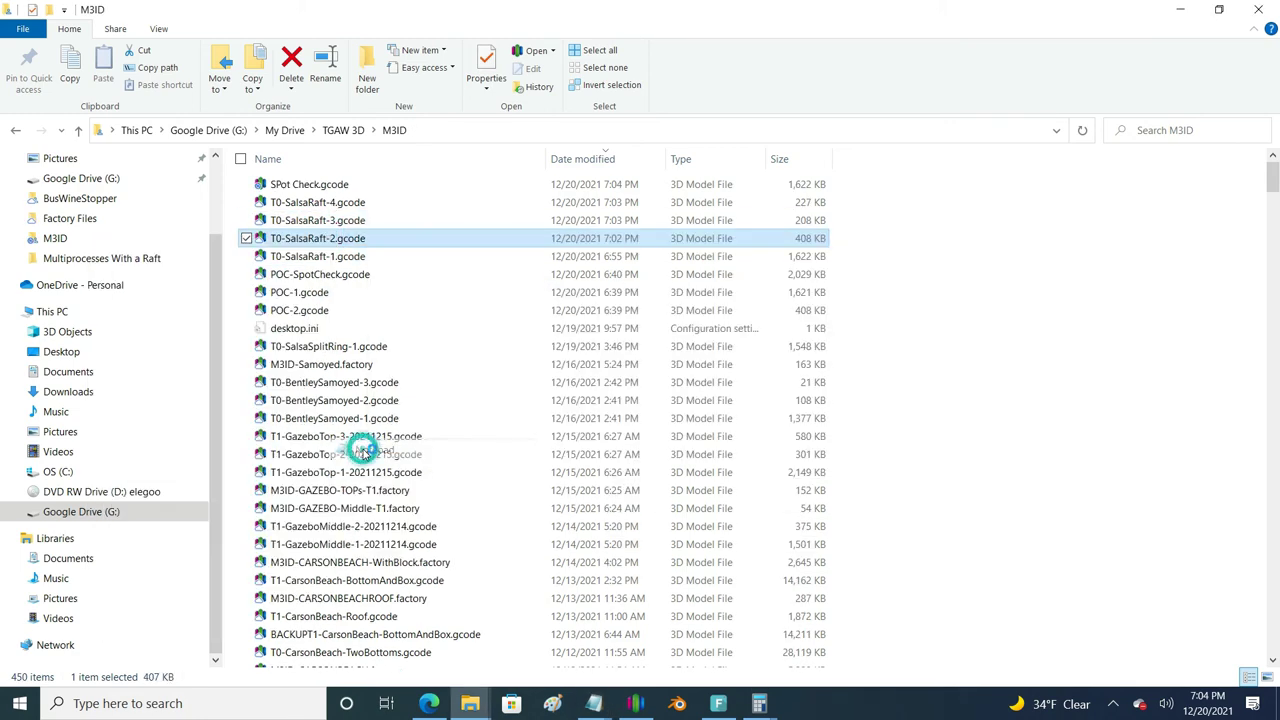
key("ctrl+a")
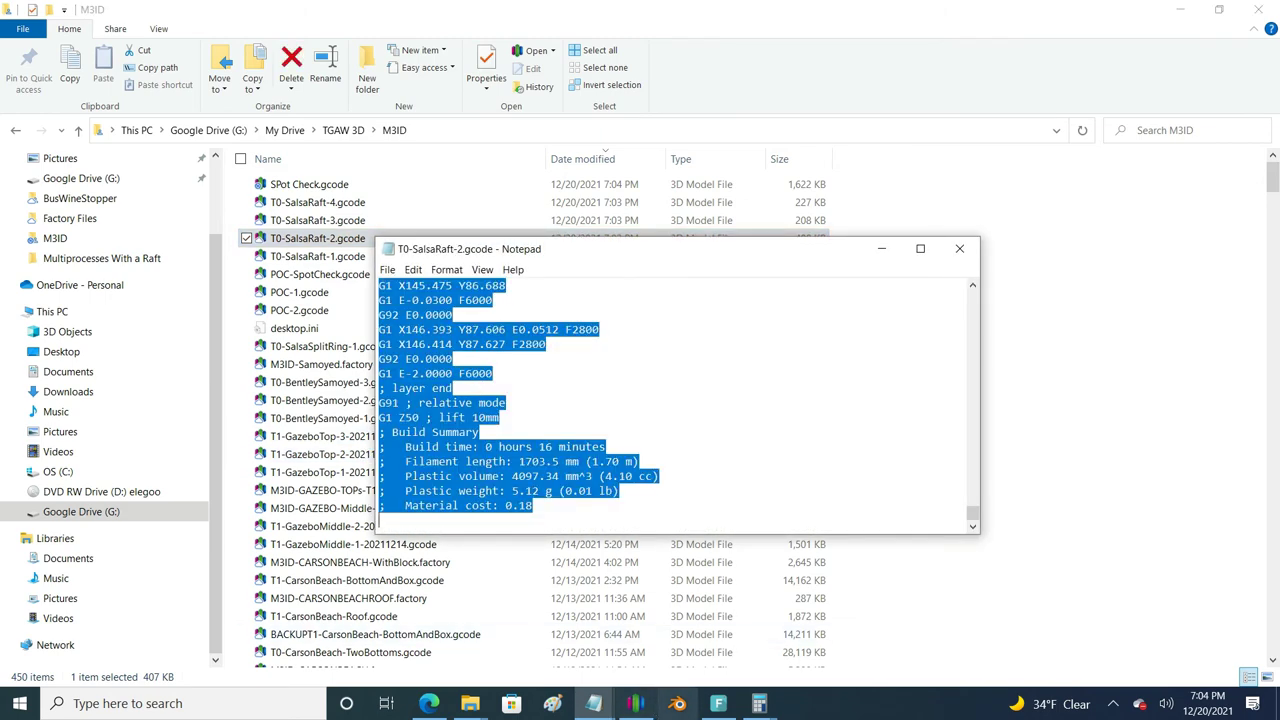
mouse_move(594, 703)
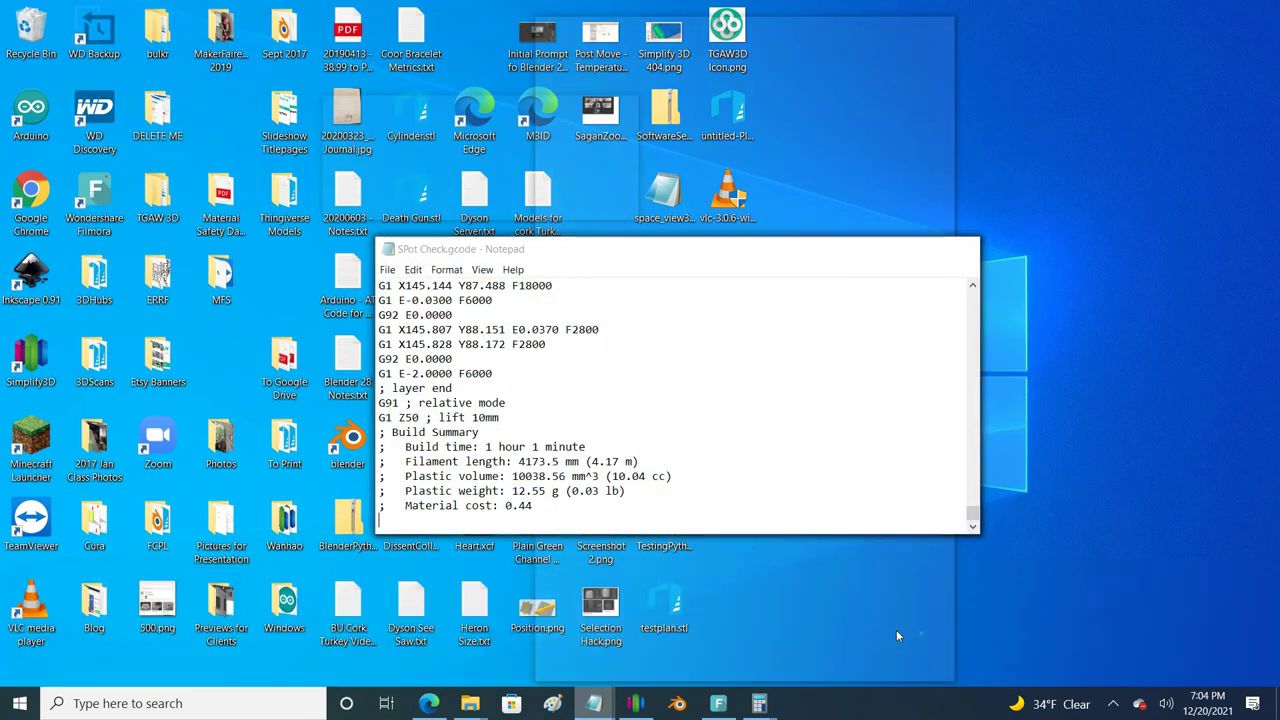
left_click(920, 636)
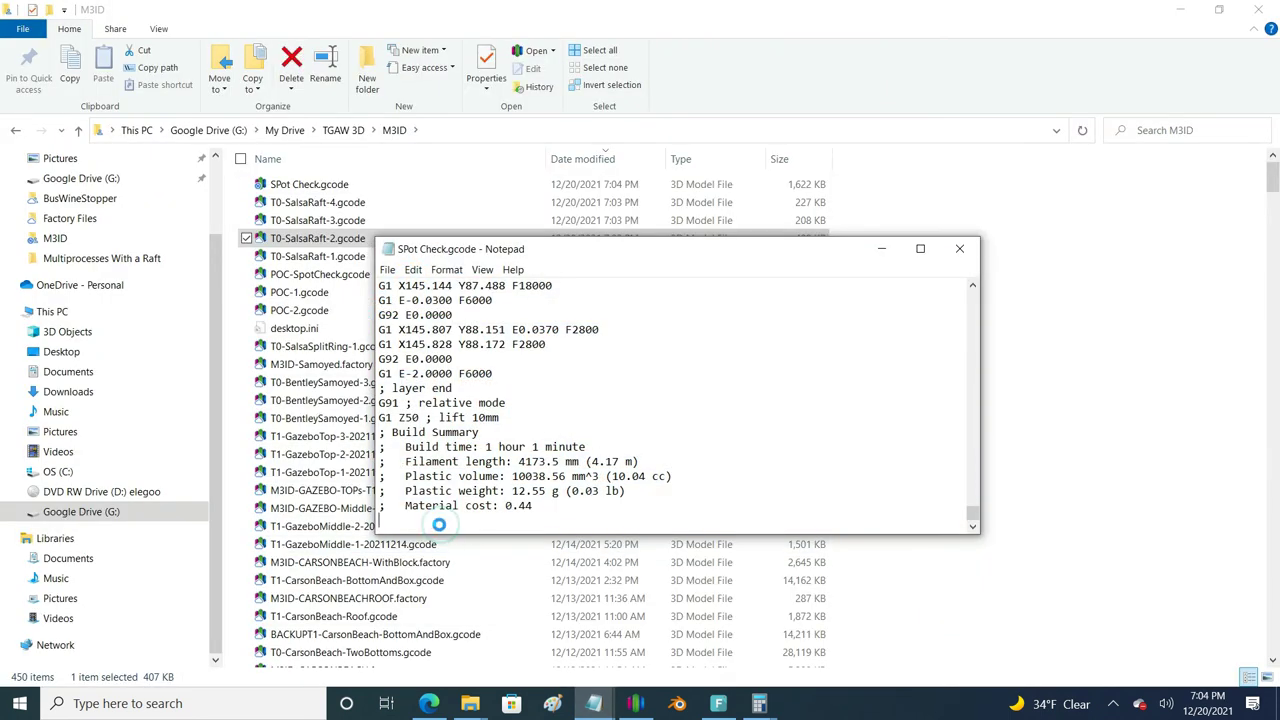
key("ctrl+a")
key("ctrl+v")
key("ctrl+s")
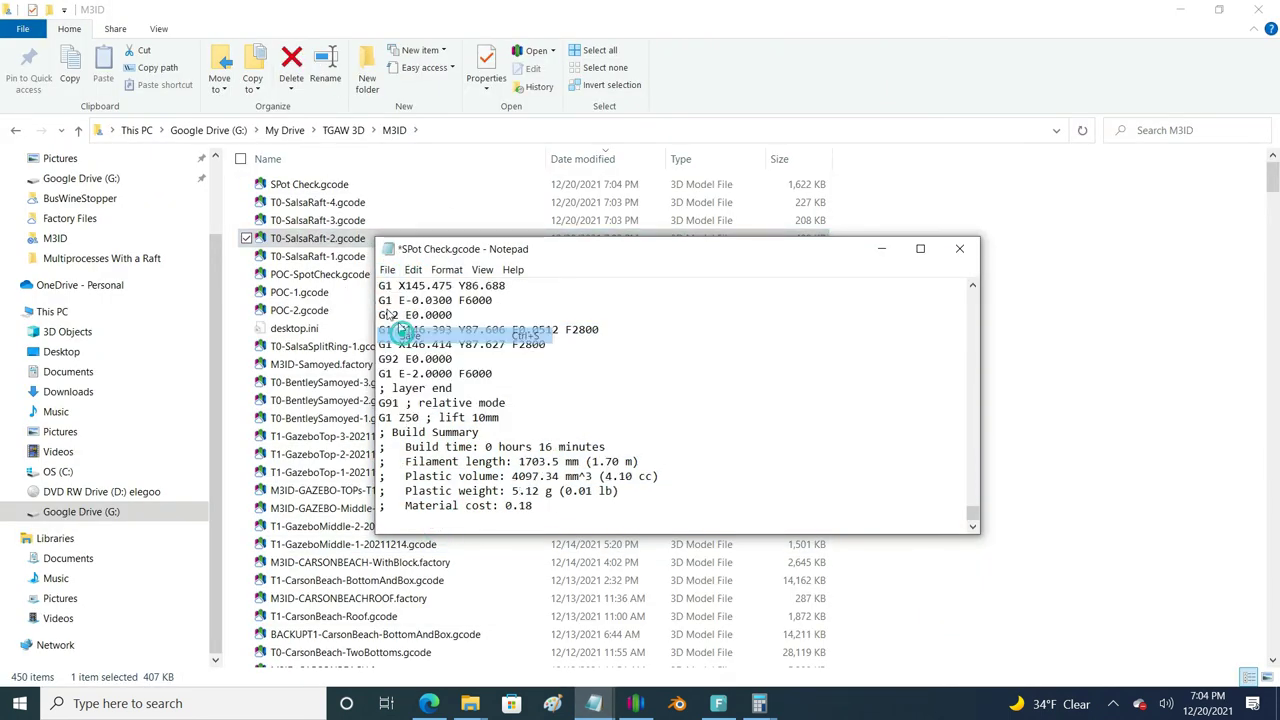
Append T0-SalsaRaft-3.gcode's G-code to SPot Check.gcode and save.
right_click(355, 221)
left_click(365, 429)
key("ctrl+a")
key("alt+Tab")
key("ctrl+v")
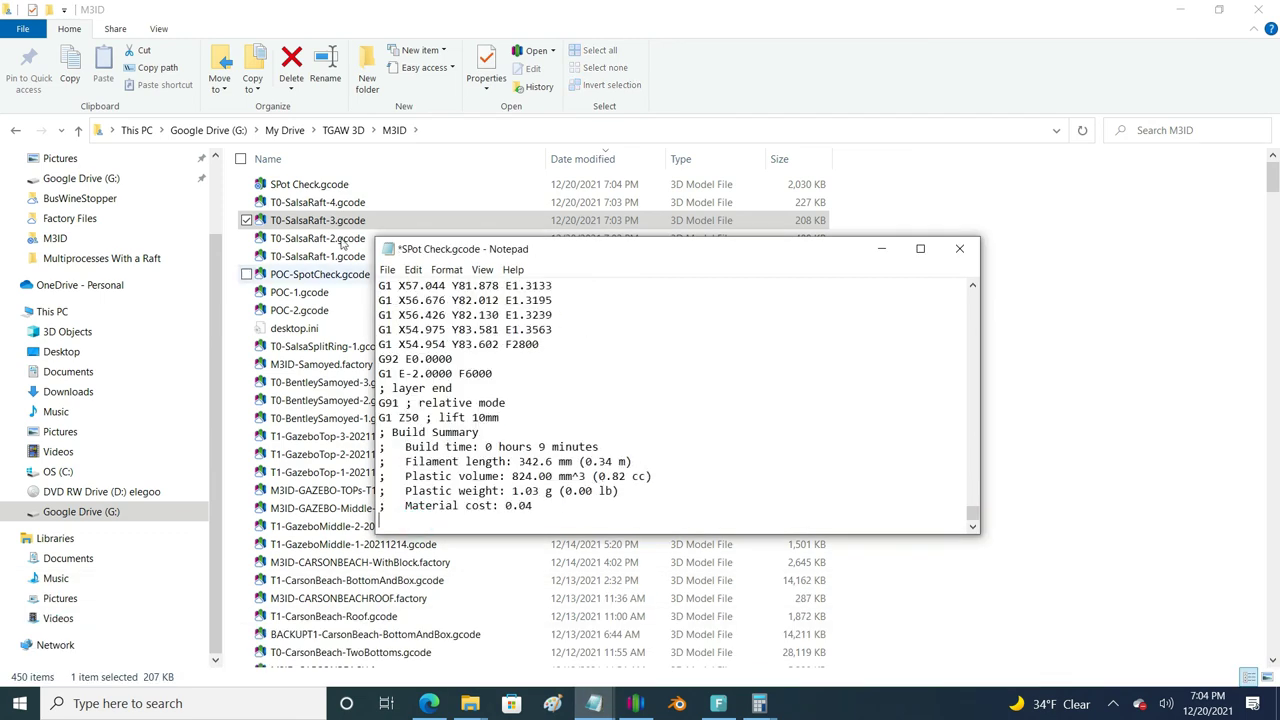
key("ctrl+s")
Append T0-SalsaRaft-4.gcode's G-code to SPot Check.gcode and save.
left_click(300, 203)
right_click(300, 203)
left_click(355, 420)
key("ctrl+a")
key("ctrl+c")
key("alt+Tab")
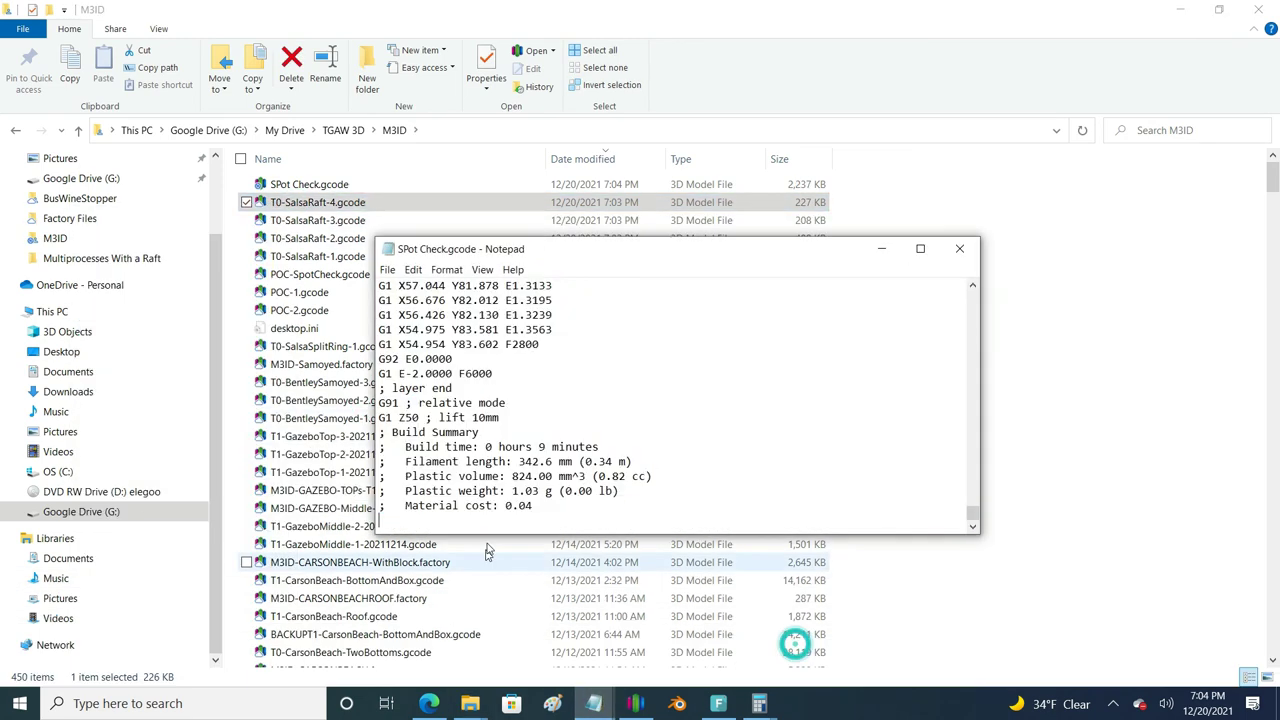
key("ctrl+v")
key("ctrl+s")
left_click(337, 188)
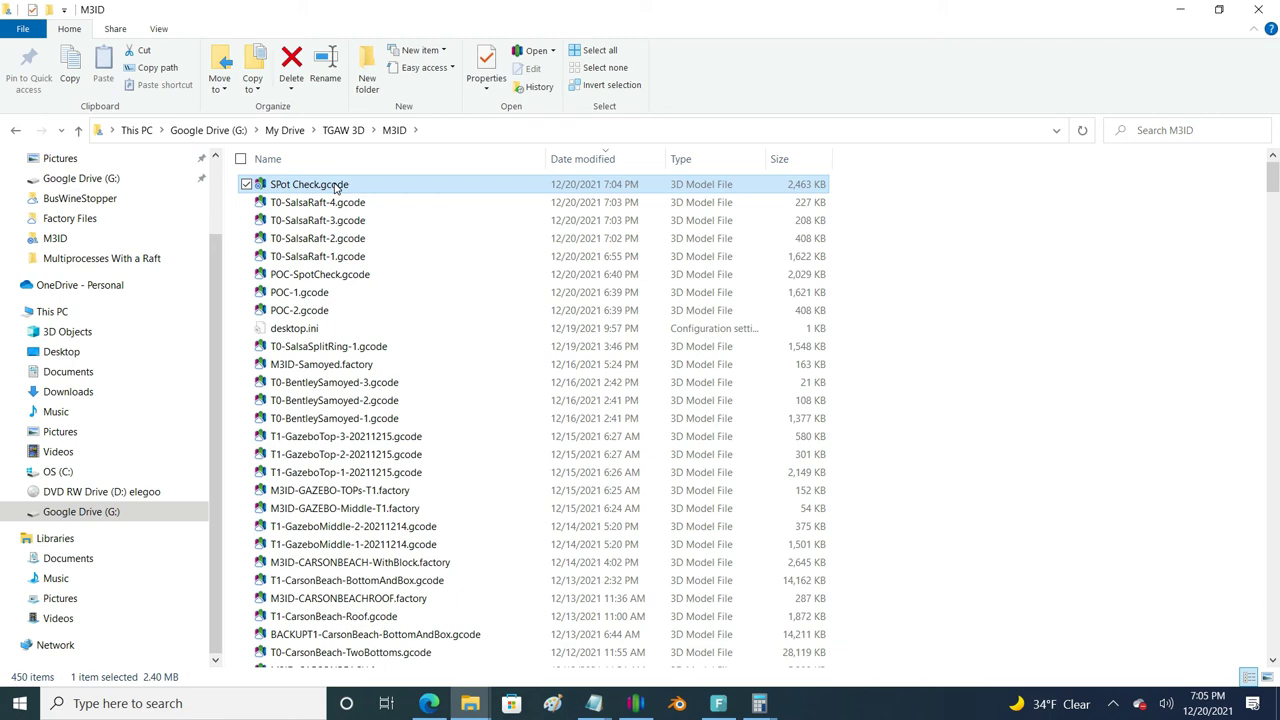
Load SPot Check.gcode in Simplify3D and zoom and orbit to inspect the raft and layers.
double_click(337, 186)
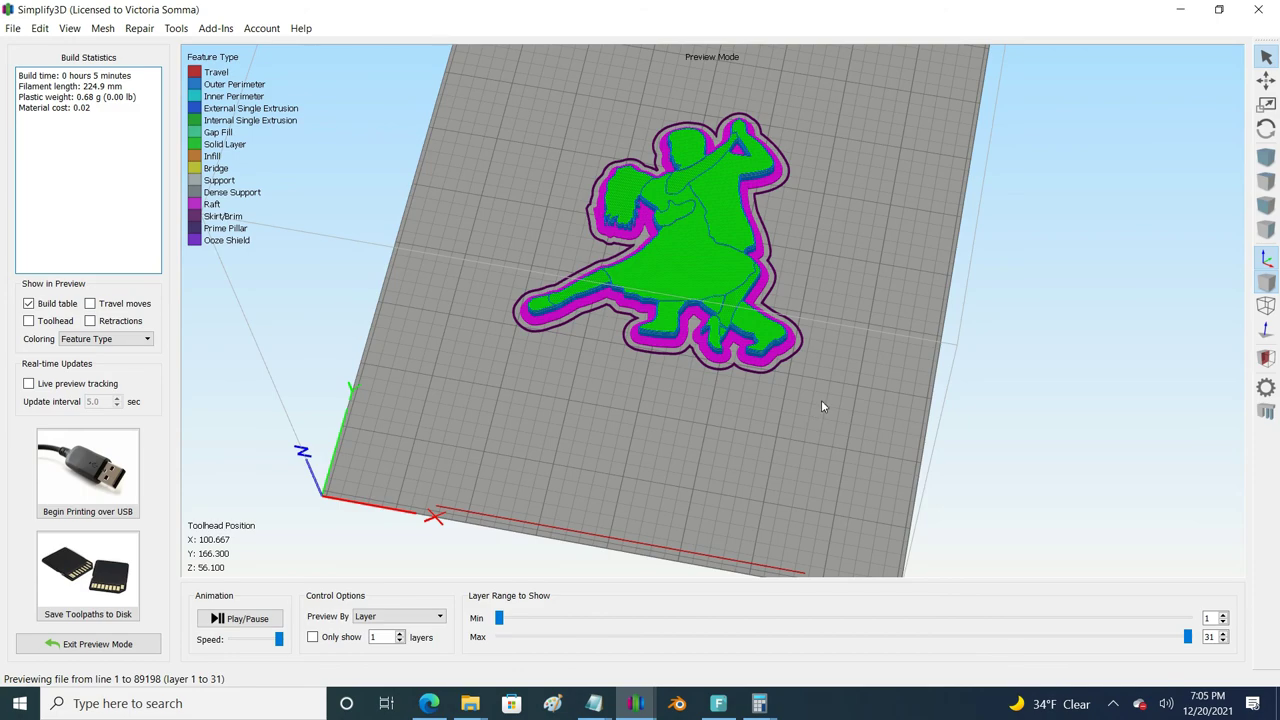
scroll(818, 392, "up", 3)
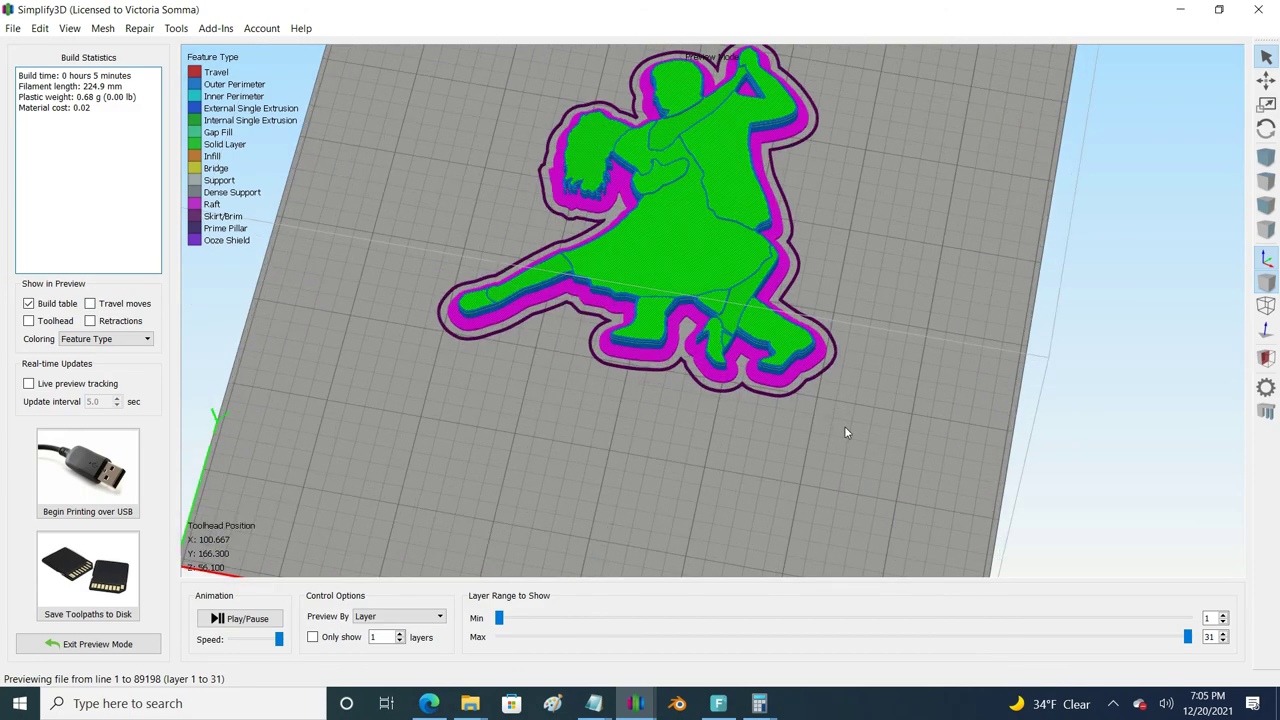
left_click_drag(843, 431, 610, 338)
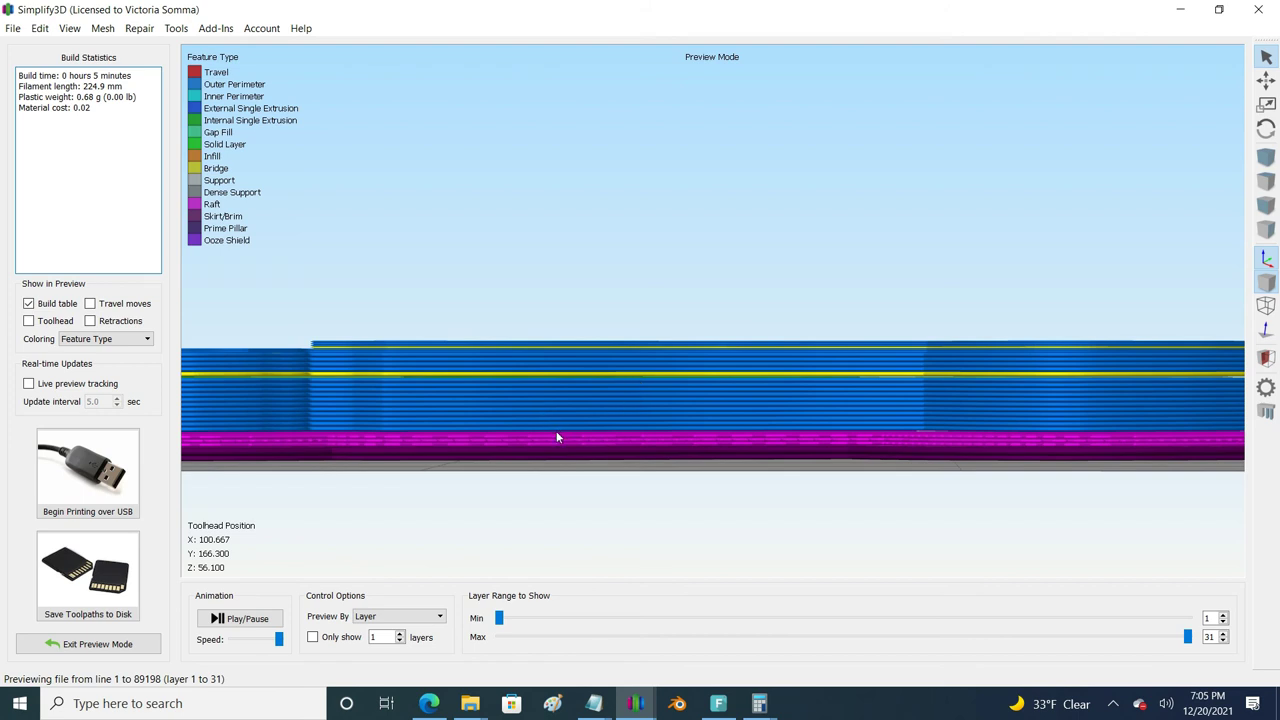
scroll(556, 431, "up", 5)
left_click_drag(541, 467, 516, 461)
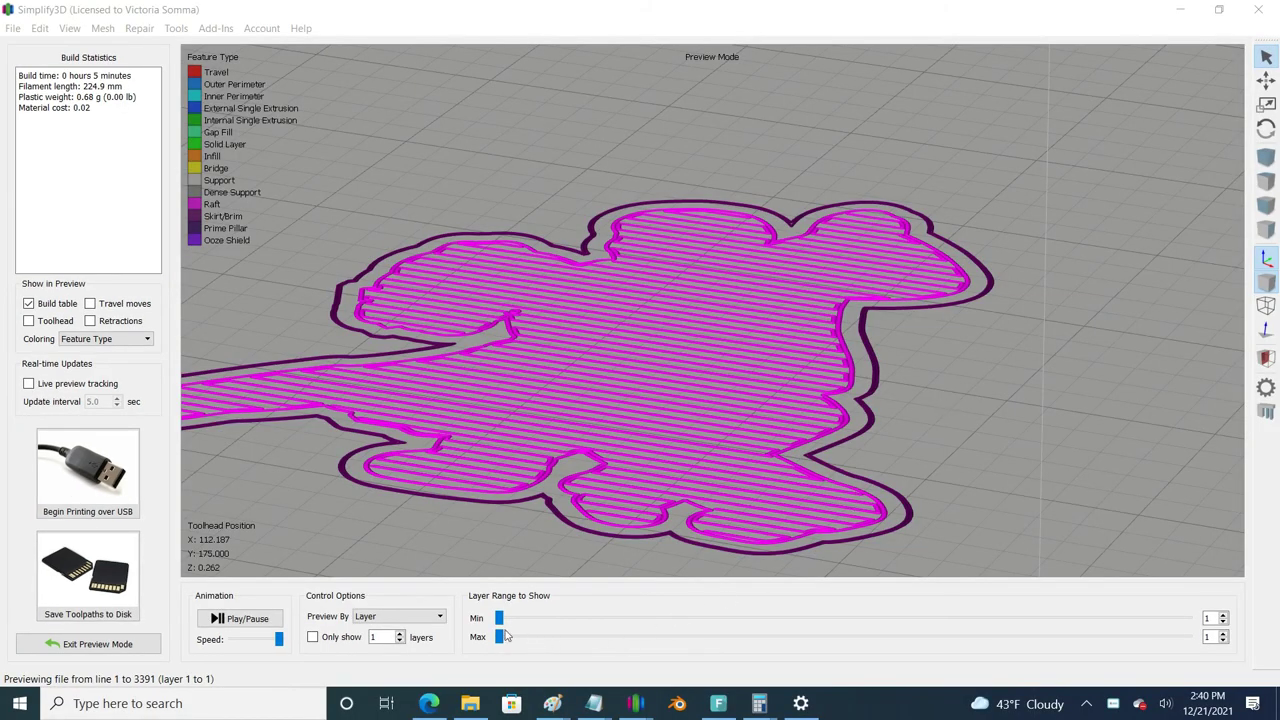
Show layers up to the model's top, then bring forward the other Simplify3D window's 16-minute preview.
left_click_drag(499, 637, 1216, 585)
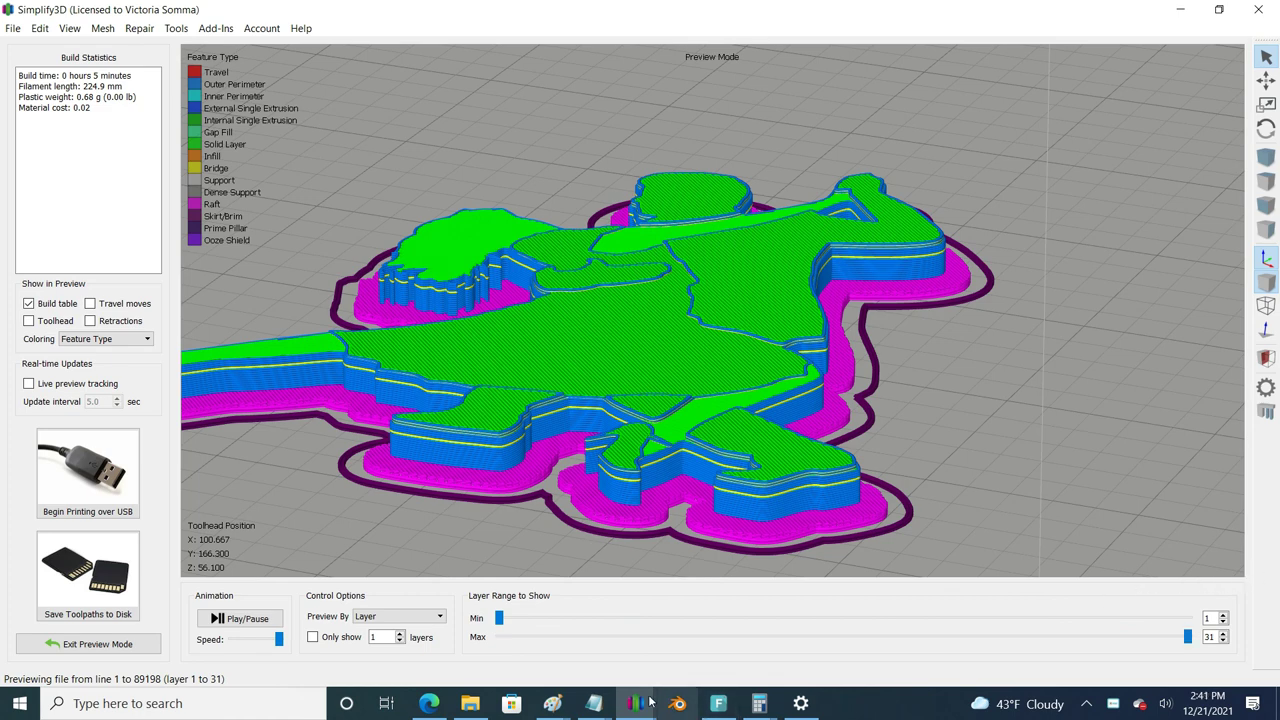
mouse_move(636, 703)
left_click(692, 664)
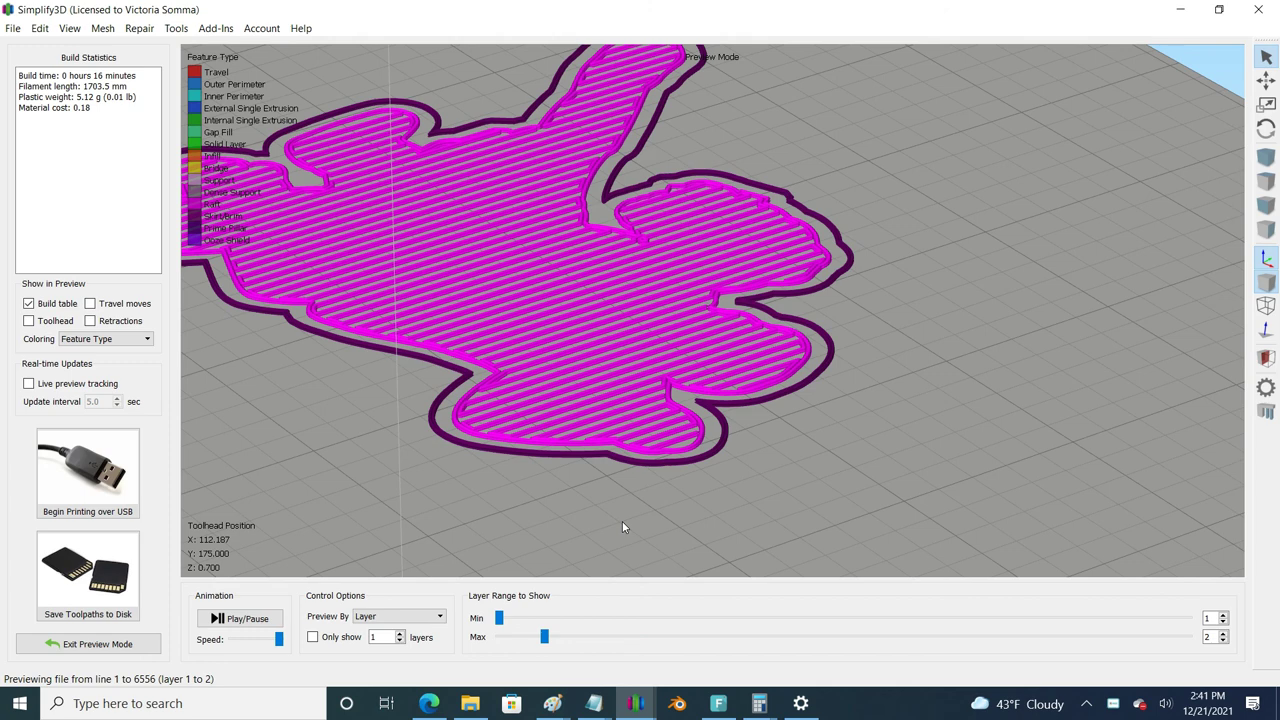
Reduce the preview to layer 1, then extend it to show layers 1 through 22.
left_click_drag(543, 637, 1061, 610)
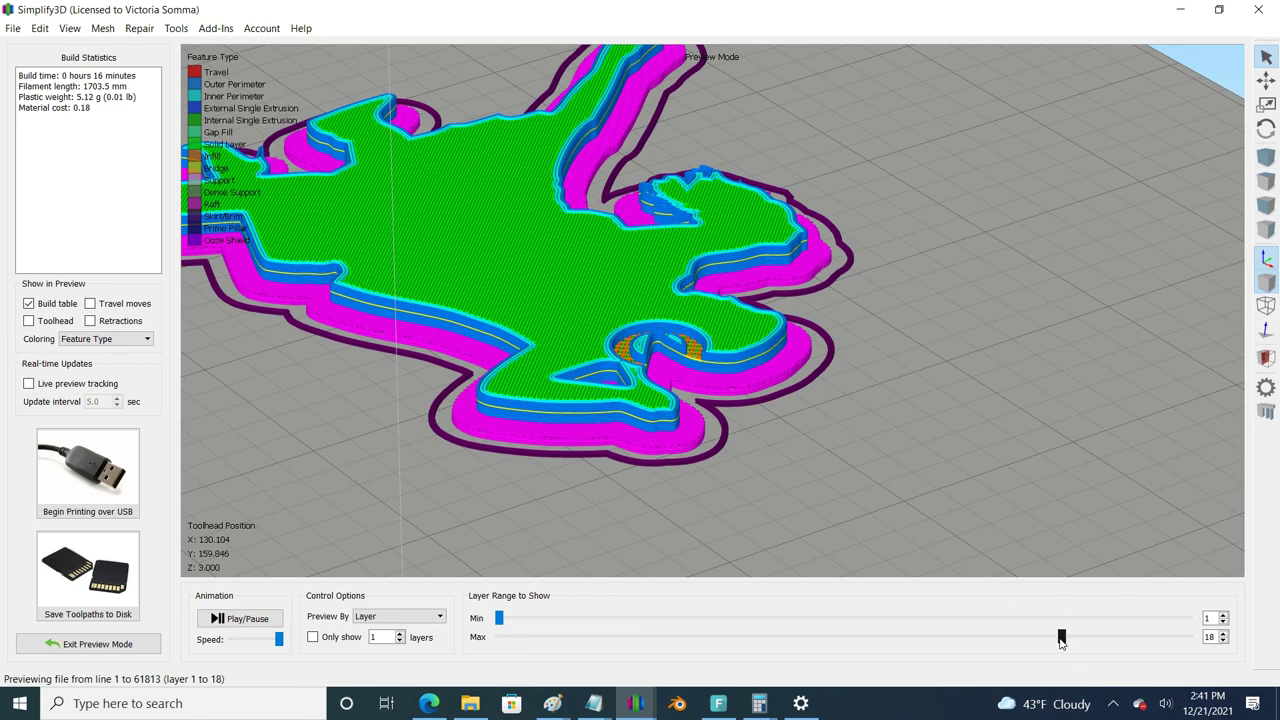
left_click_drag(1061, 640, 1188, 637)
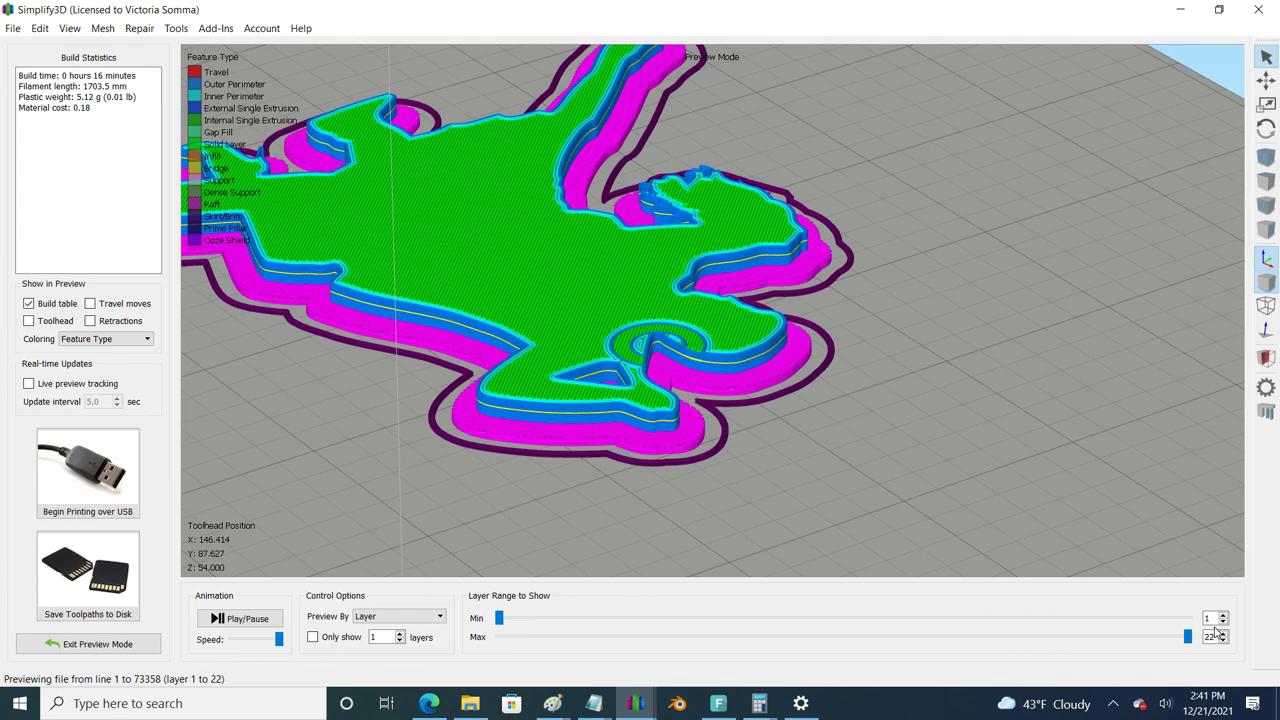